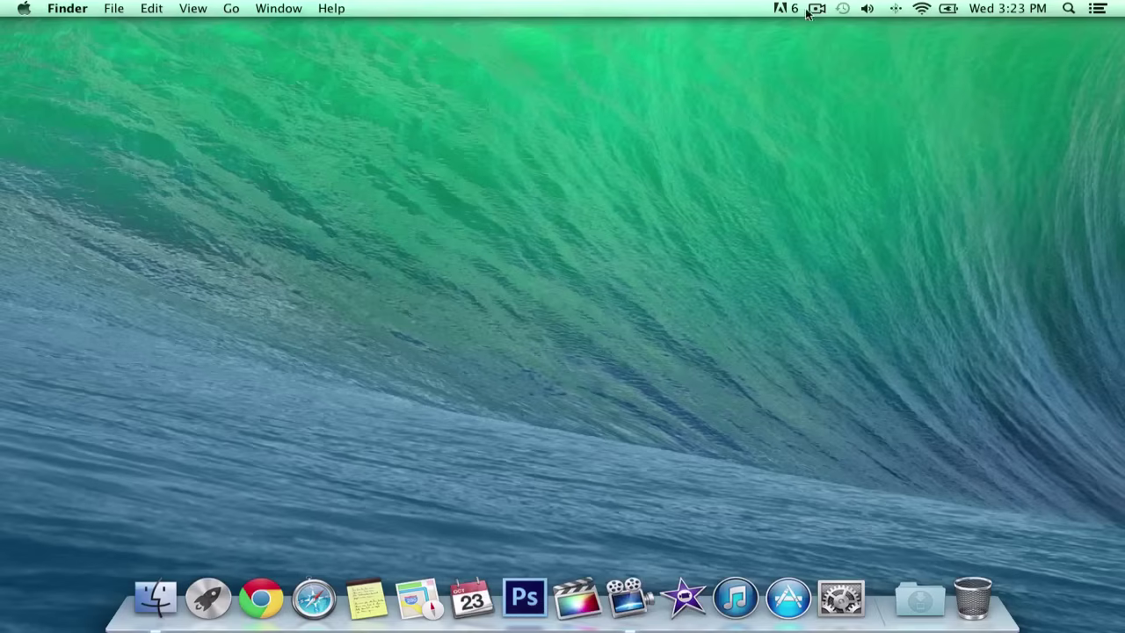
# Step: View the About This Mac information to check the installed OS X version, and close it
pyautogui.click(24, 8)
pyautogui.press('Return')
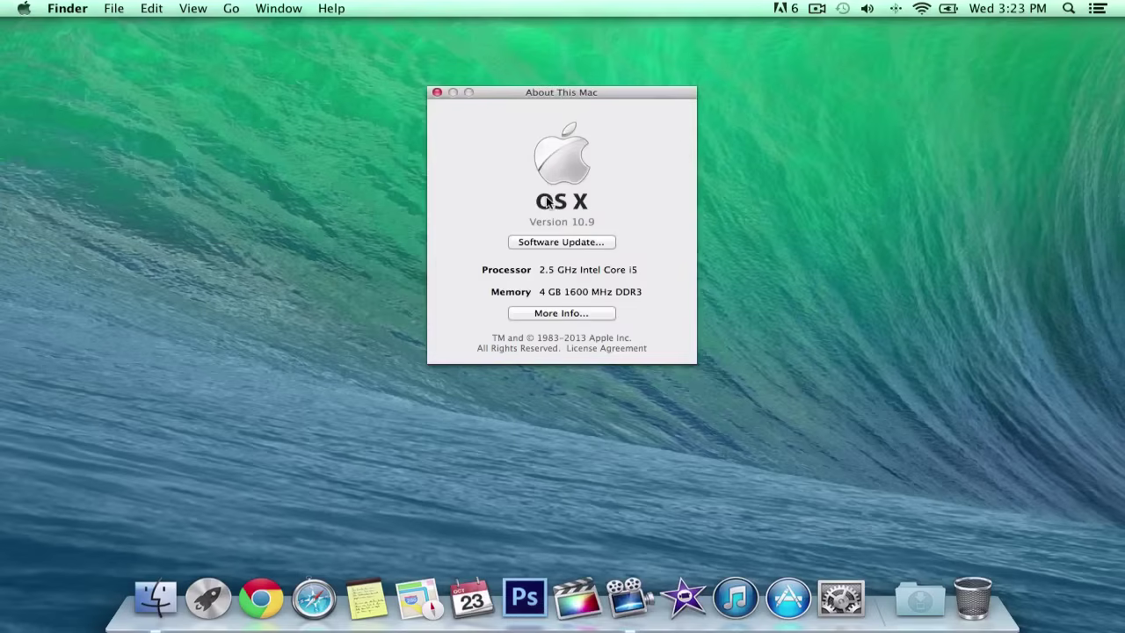
pyautogui.click(437, 92)
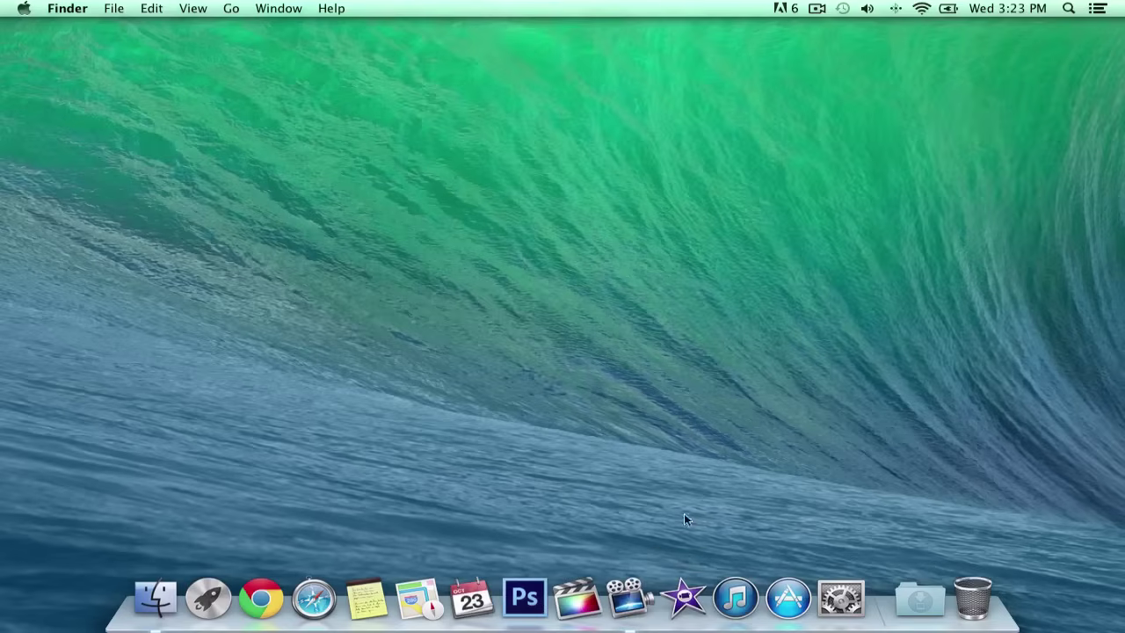
# Step: Launch iMovie, get through its welcome screens, and update the existing projects and events for the new version
pyautogui.click(683, 597)
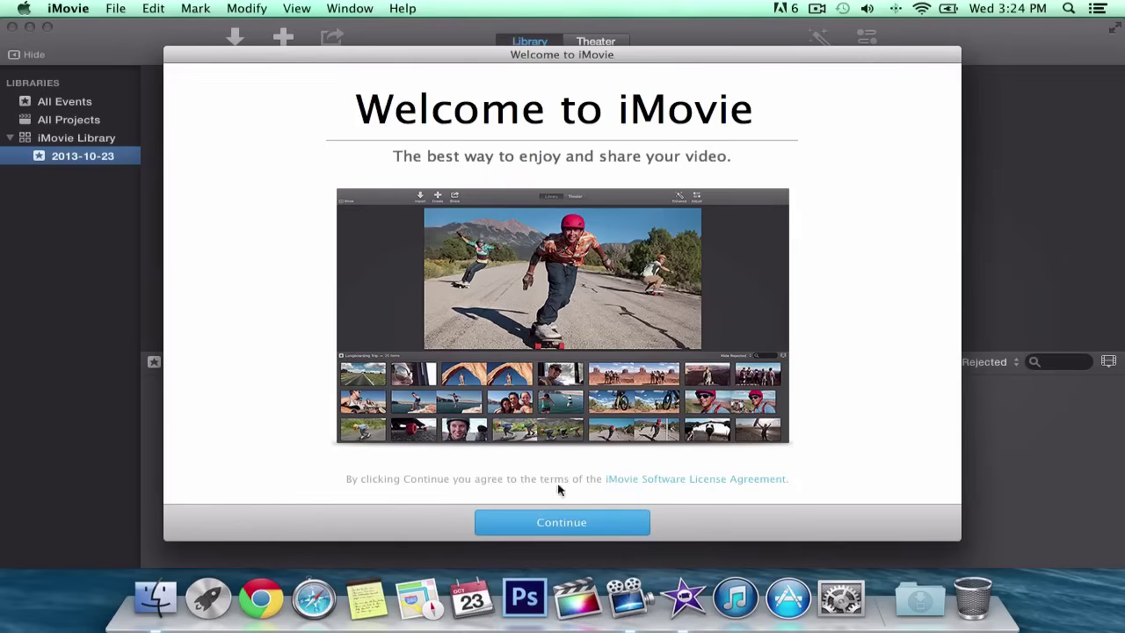
pyautogui.click(563, 523)
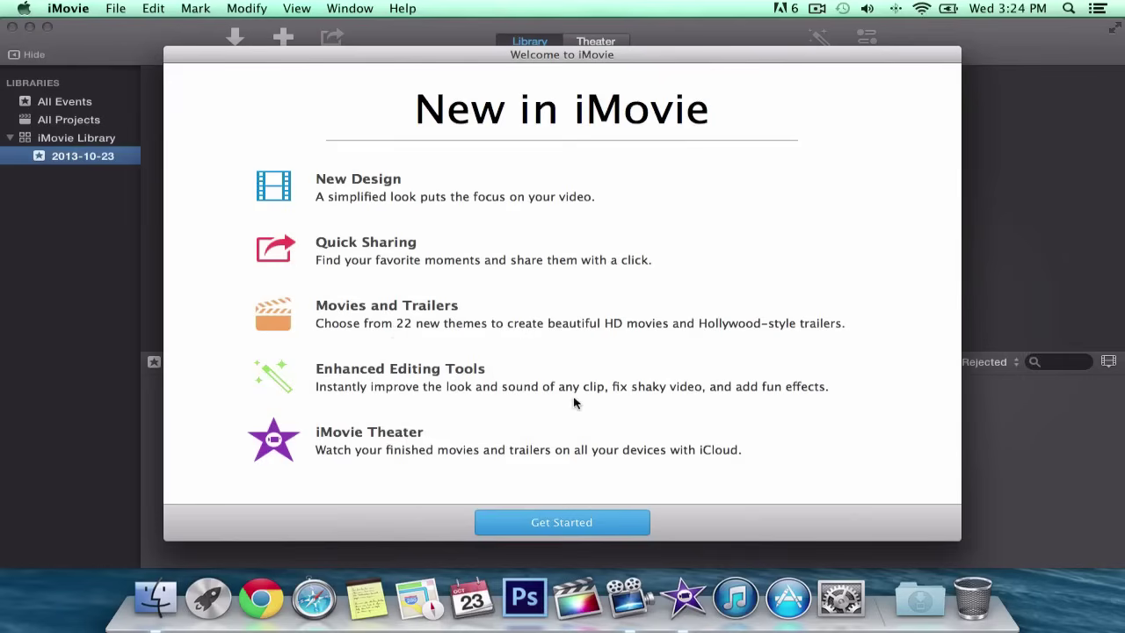
pyautogui.click(564, 522)
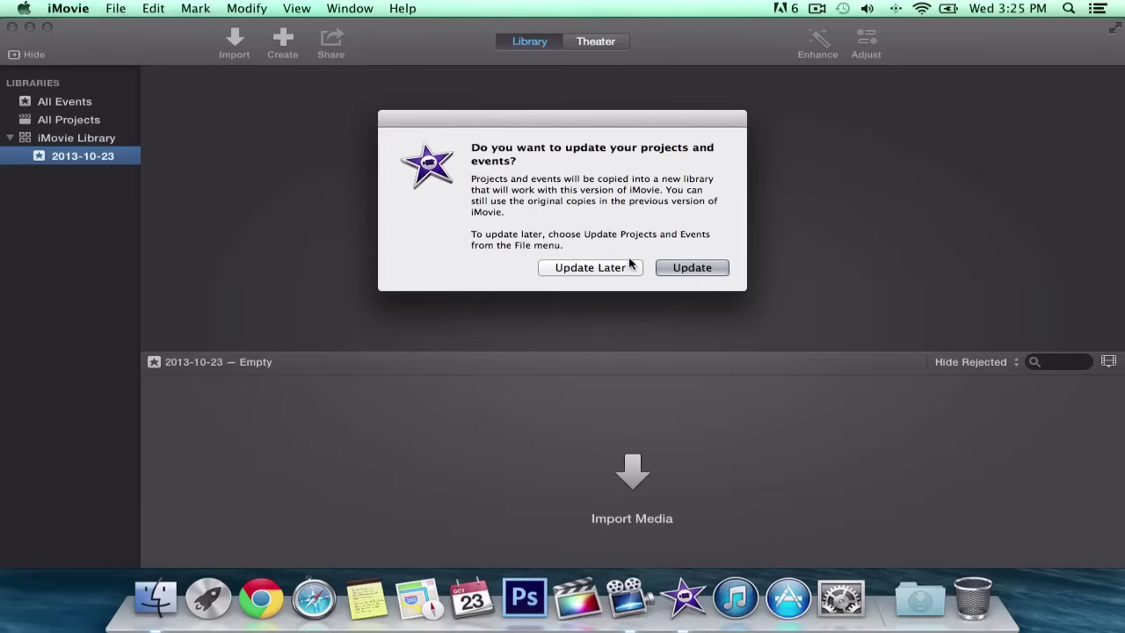
pyautogui.click(706, 271)
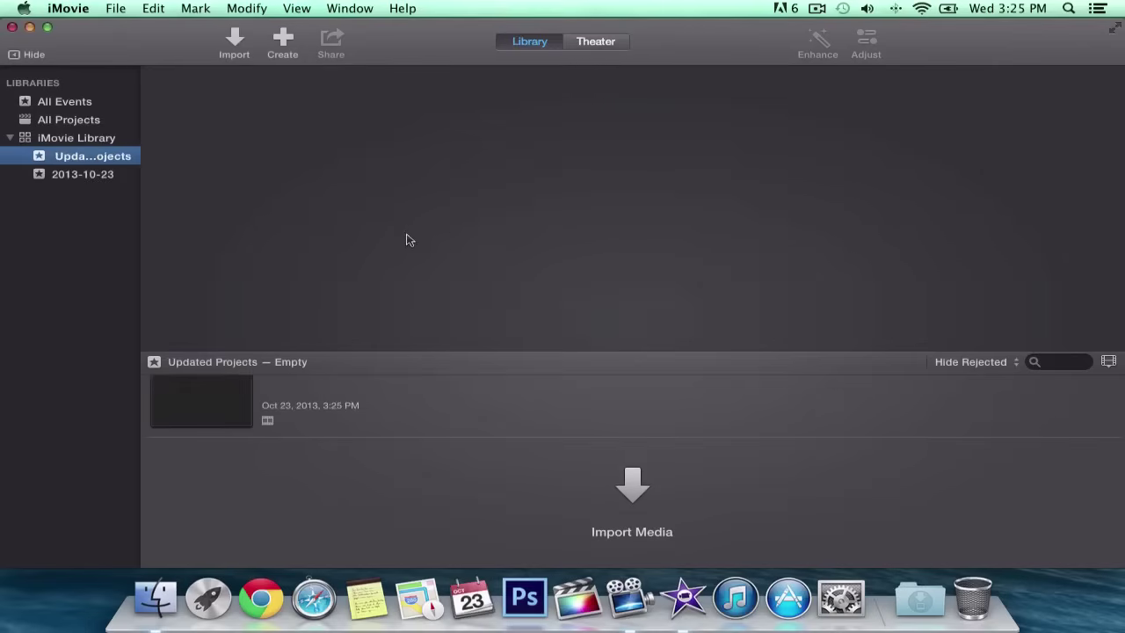
# Step: Delete the empty My First Project from the Updated Projects event
pyautogui.click(209, 407)
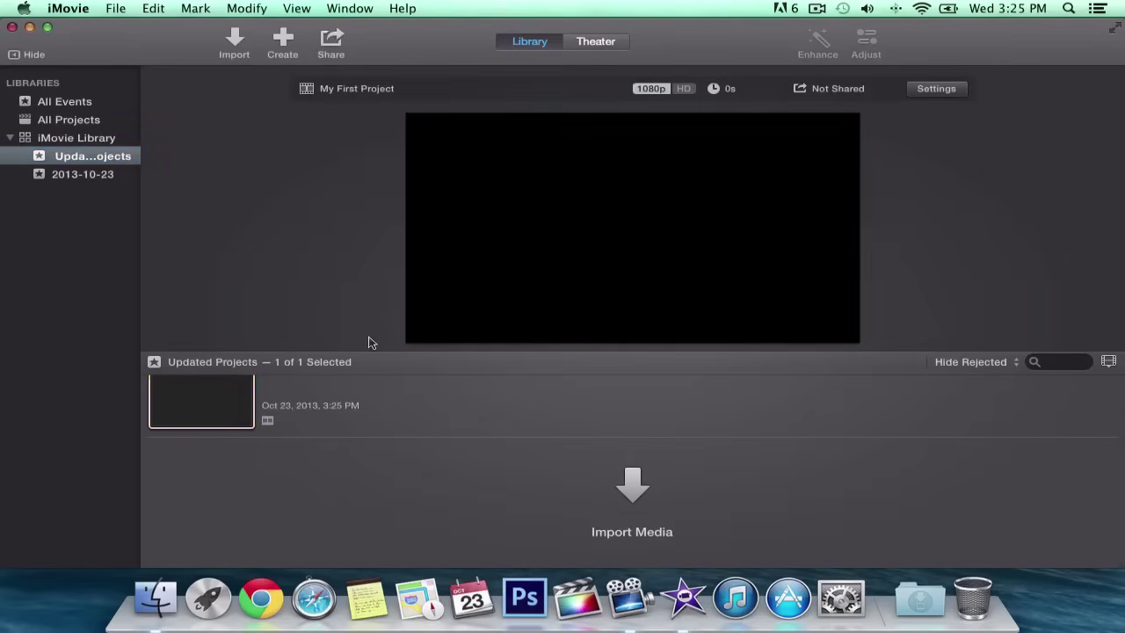
pyautogui.rightClick(215, 388)
pyautogui.click(308, 468)
pyautogui.rightClick(218, 392)
pyautogui.click(319, 454)
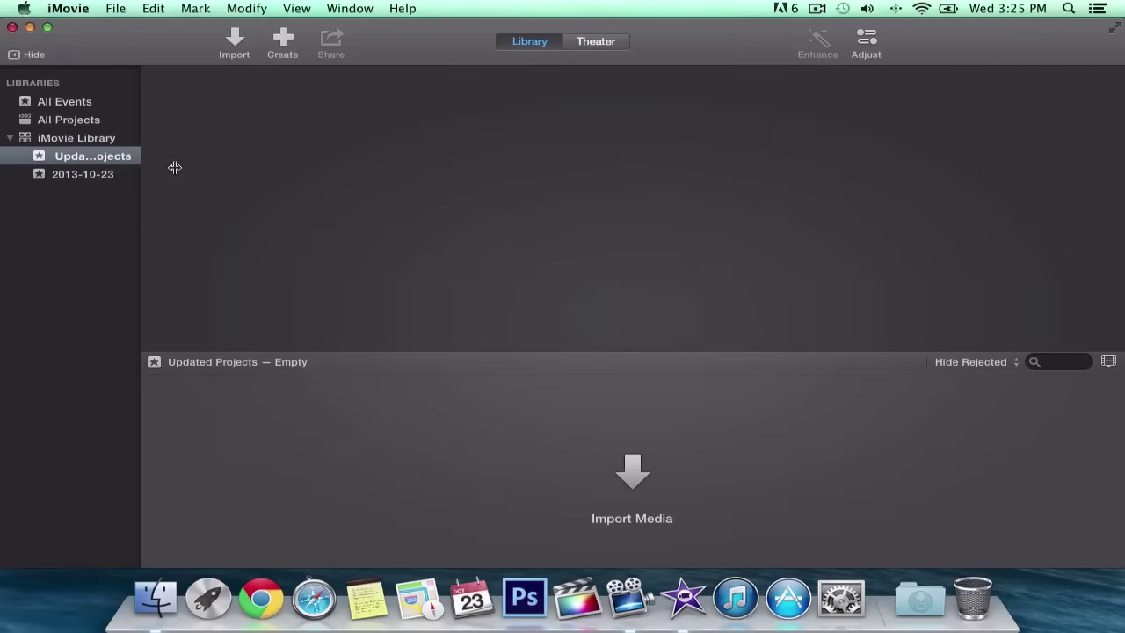
# Step: Start creating a new movie and browse through the available themes
pyautogui.click(284, 57)
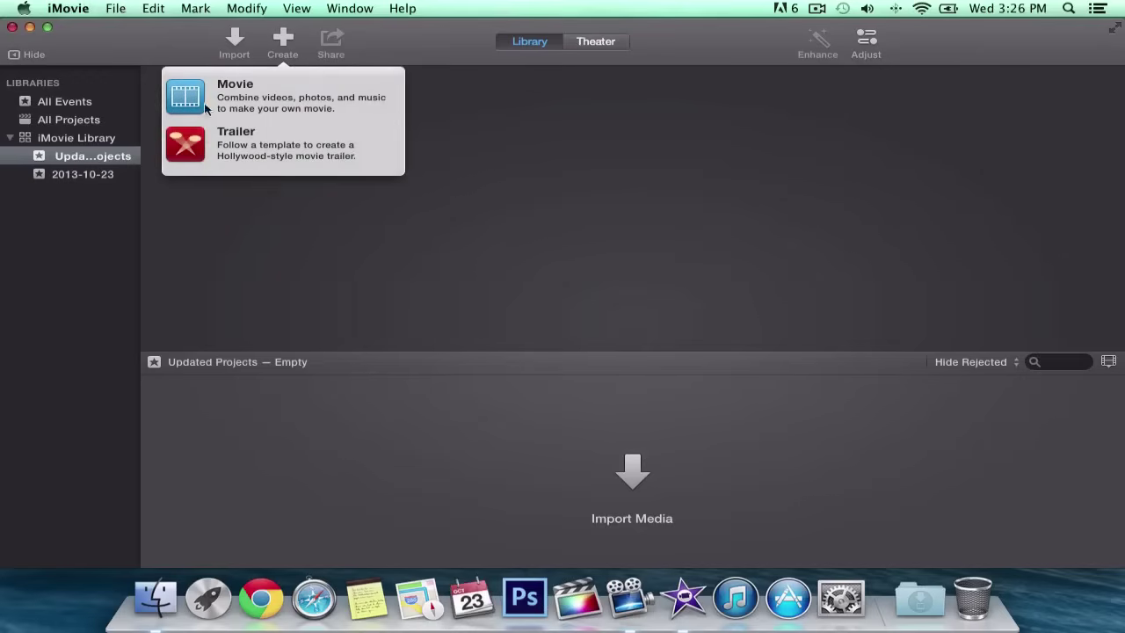
pyautogui.click(273, 112)
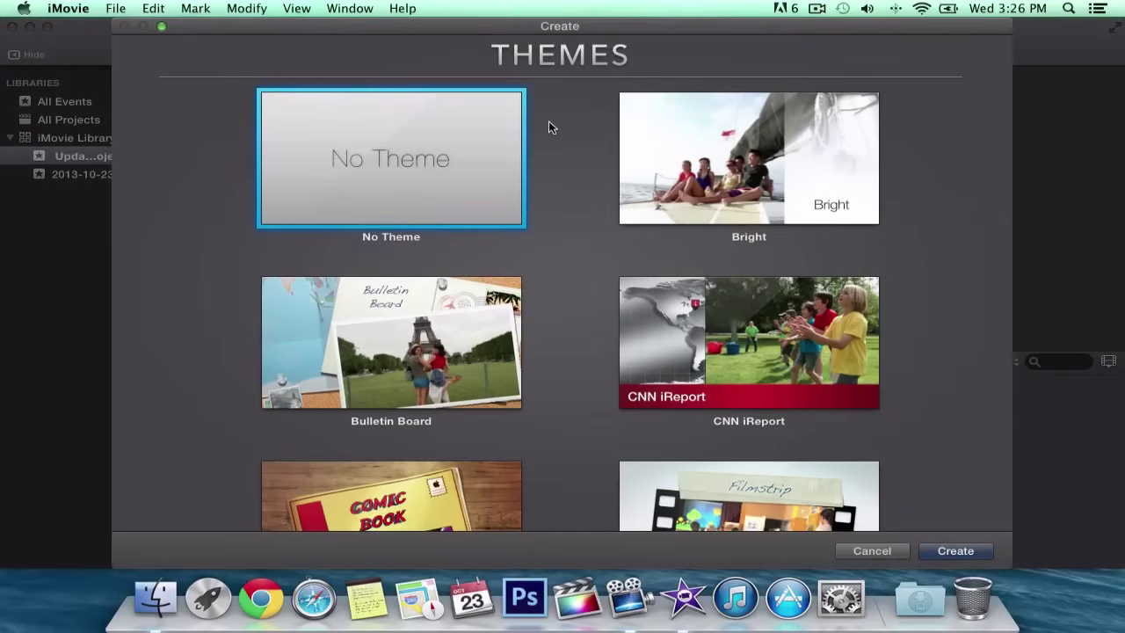
pyautogui.scroll(-10, 551, 134)
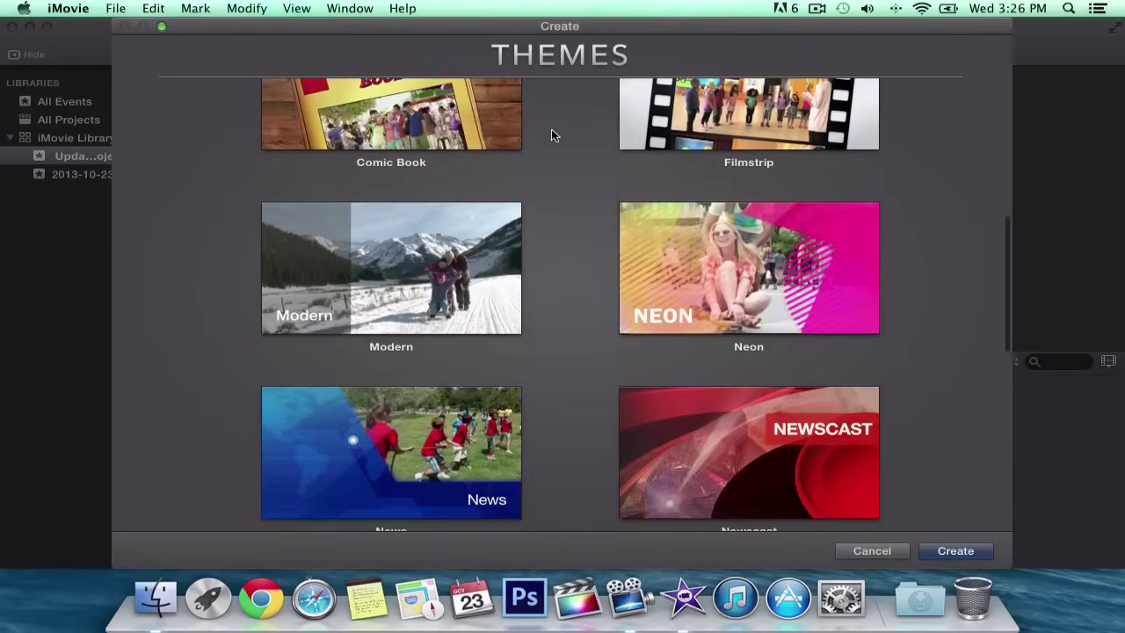
pyautogui.scroll(-5, 552, 132)
pyautogui.scroll(12, 554, 134)
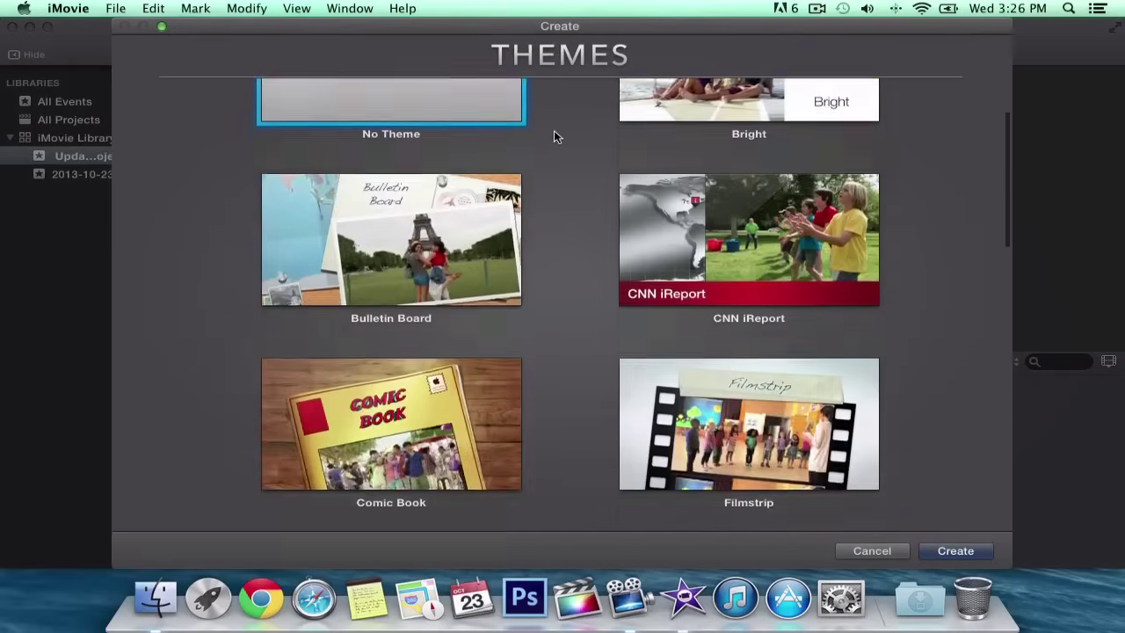
# Step: Play the Bright theme's preview and turn the system volume down to a lower level
pyautogui.click(752, 162)
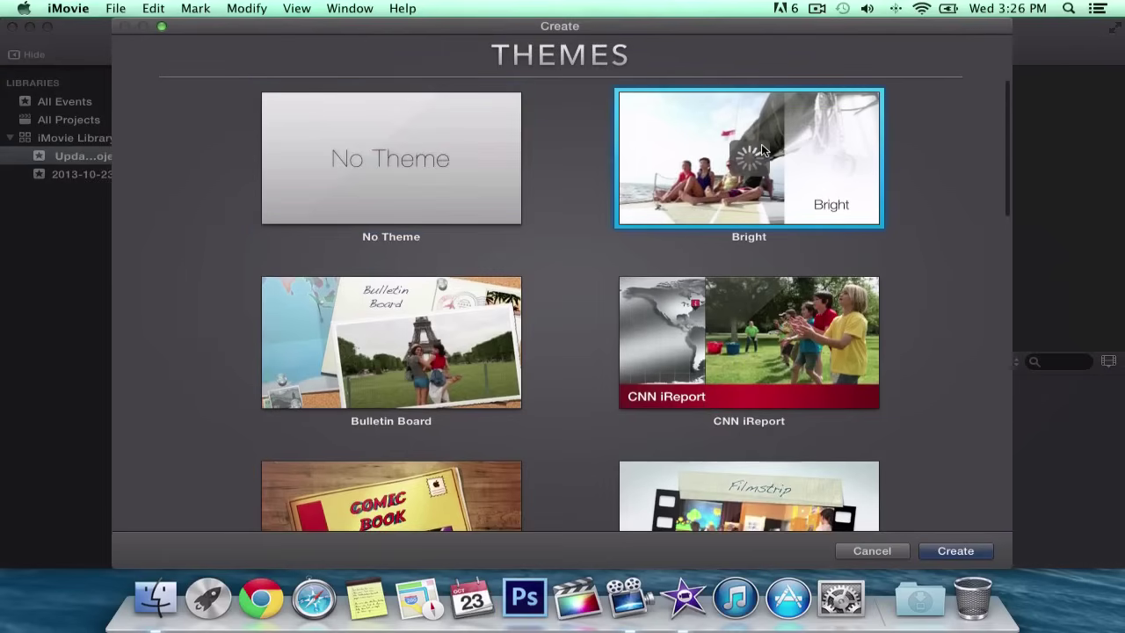
pyautogui.click(749, 163)
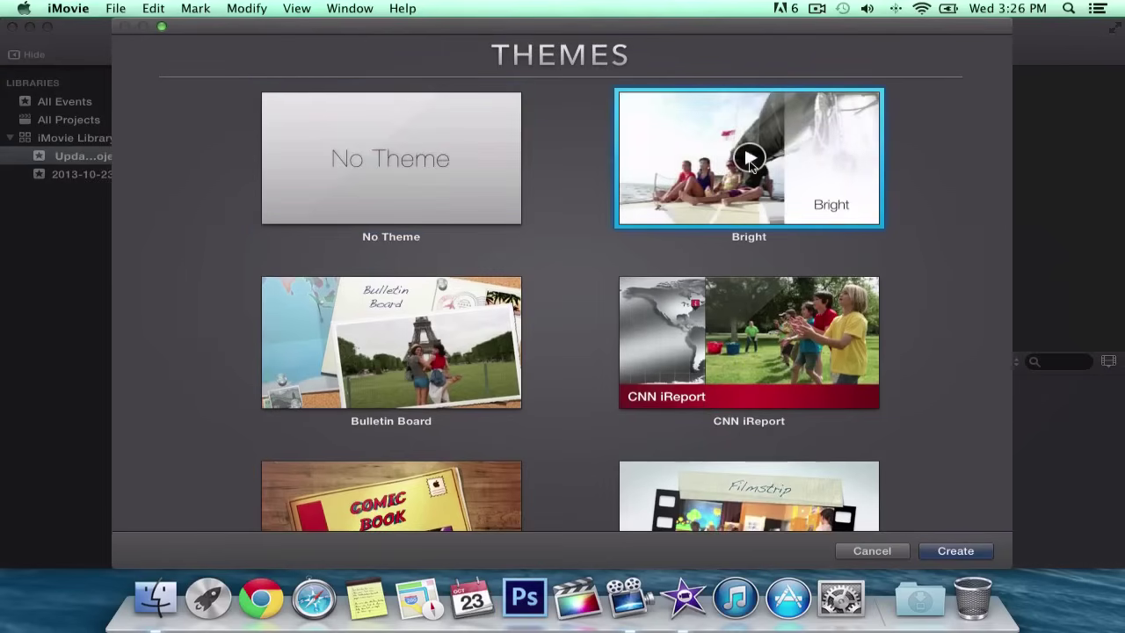
pyautogui.press('XF86AudioLowerVolume')
pyautogui.press('XF86AudioLowerVolume')
pyautogui.press('XF86AudioLowerVolume')
pyautogui.press('XF86AudioLowerVolume')
pyautogui.press('XF86AudioLowerVolume')
pyautogui.press('XF86AudioLowerVolume')
pyautogui.press('XF86AudioRaiseVolume')
pyautogui.press('XF86AudioRaiseVolume')
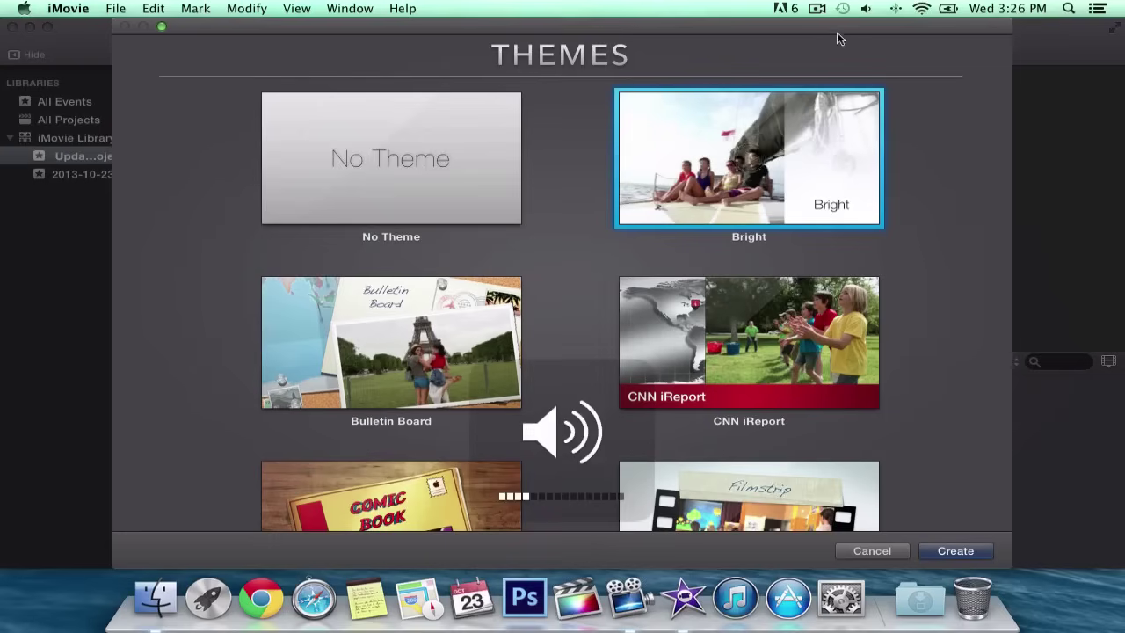
# Step: Replay the Bright theme's preview with the volume raised one level
pyautogui.click(749, 158)
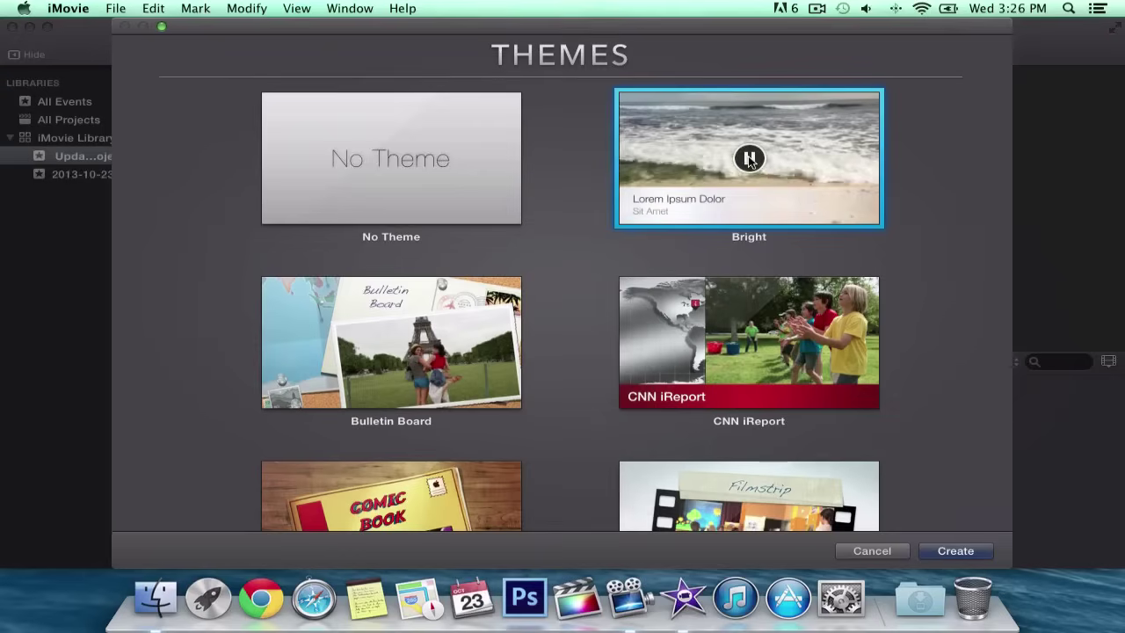
pyautogui.press('XF86AudioRaiseVolume')
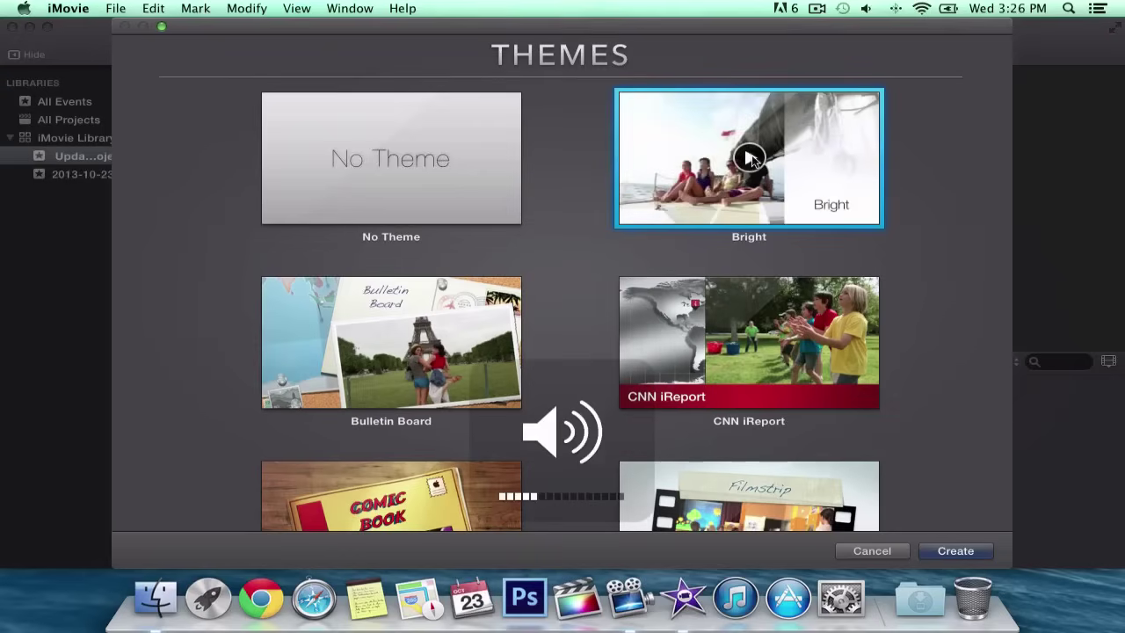
pyautogui.click(748, 158)
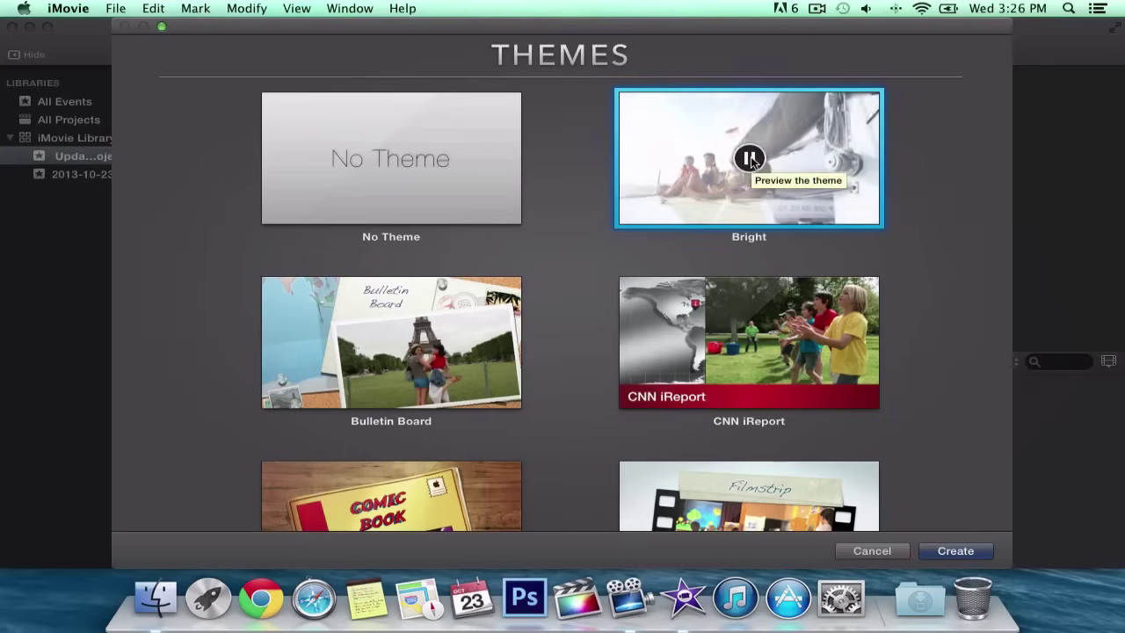
# Step: Preview the Bulletin Board and CNN iReport themes, adjusting the system volume between them
pyautogui.moveTo(384, 342)
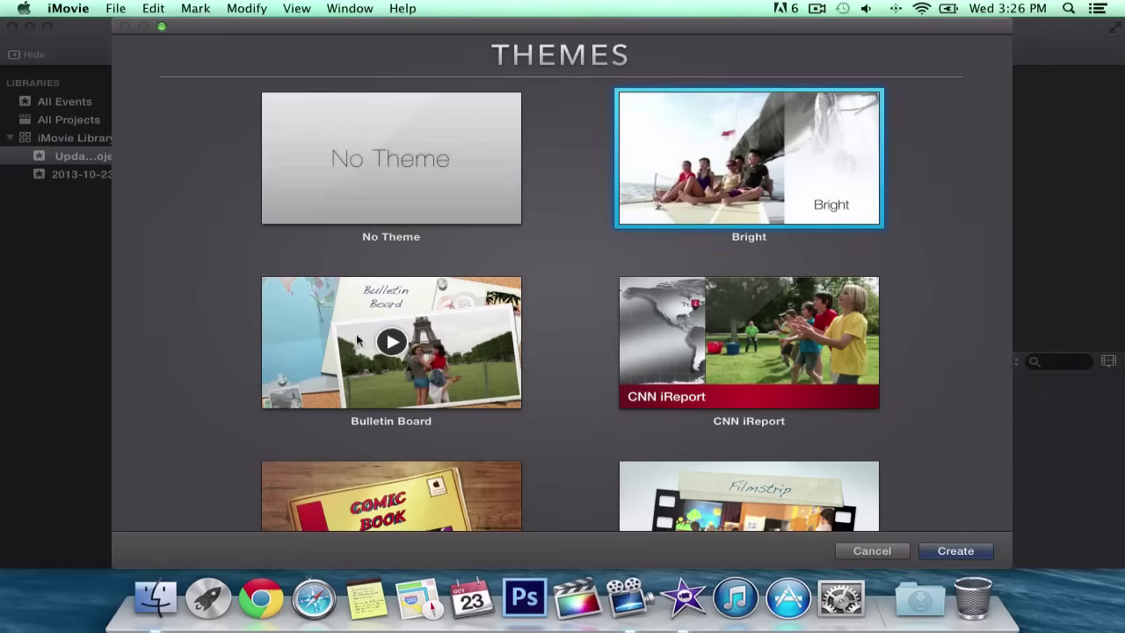
pyautogui.scroll(-1, 390, 344)
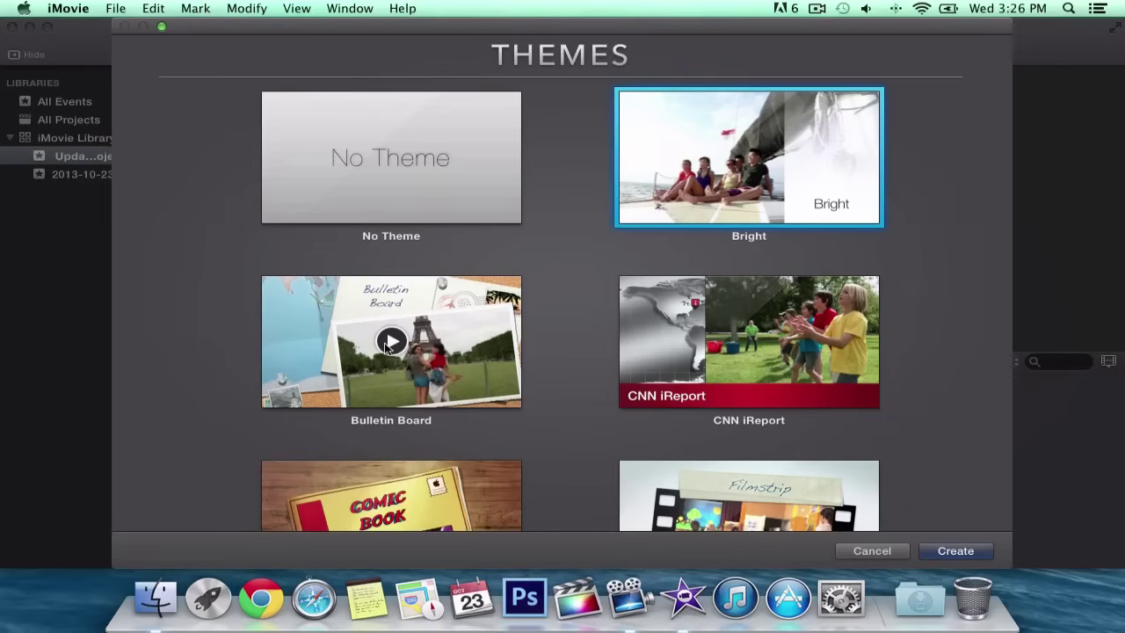
pyautogui.click(389, 347)
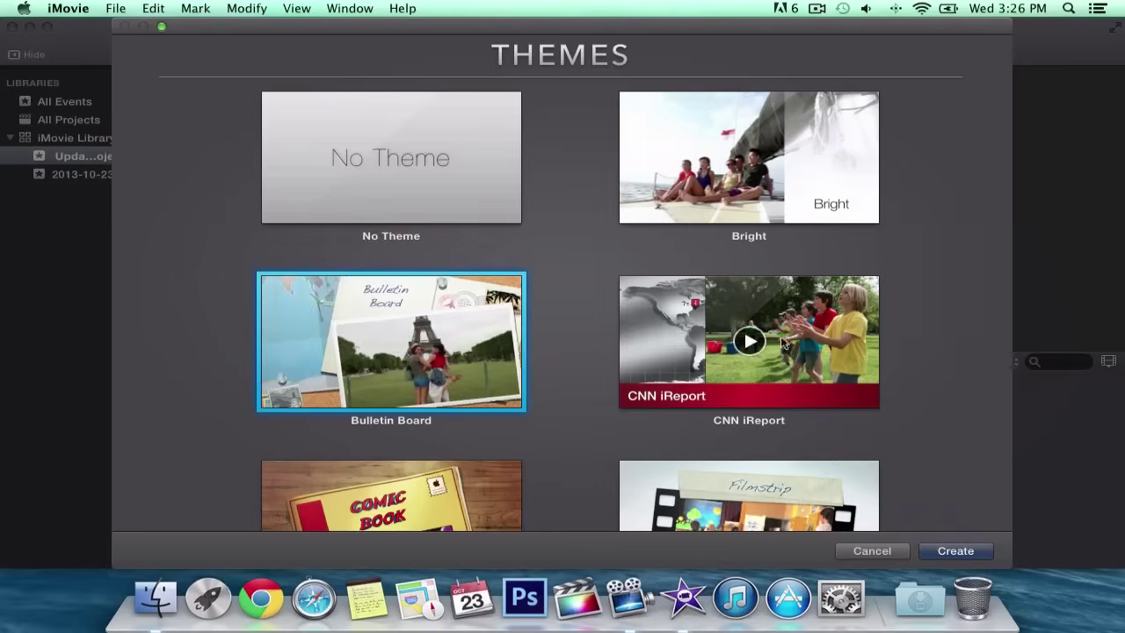
pyautogui.press('XF86AudioLowerVolume')
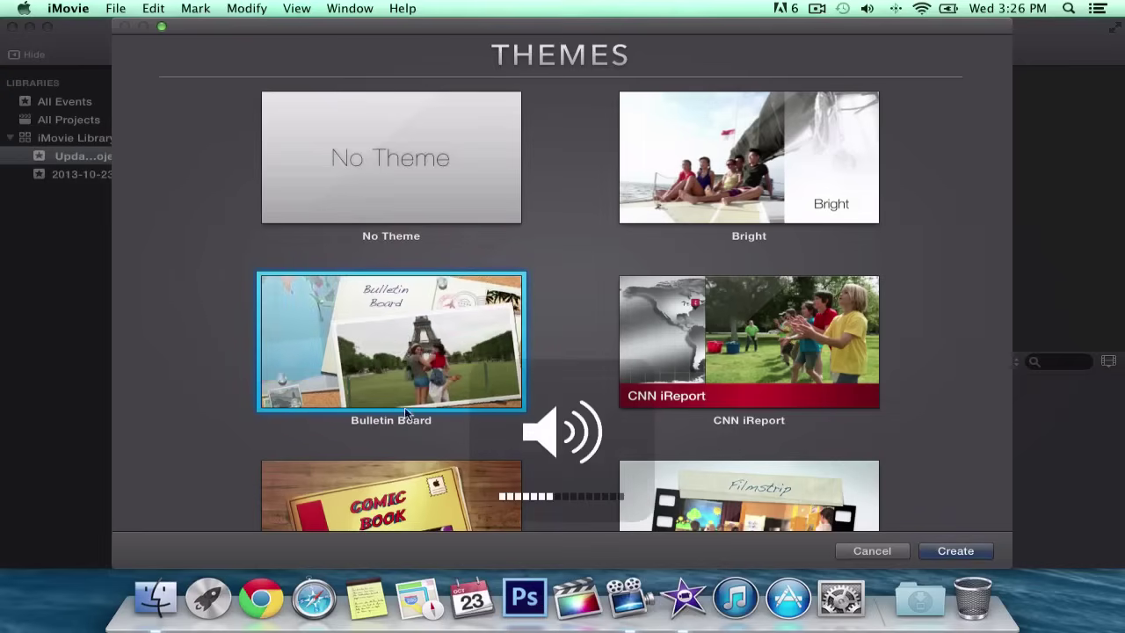
pyautogui.scroll(-1, 741, 362)
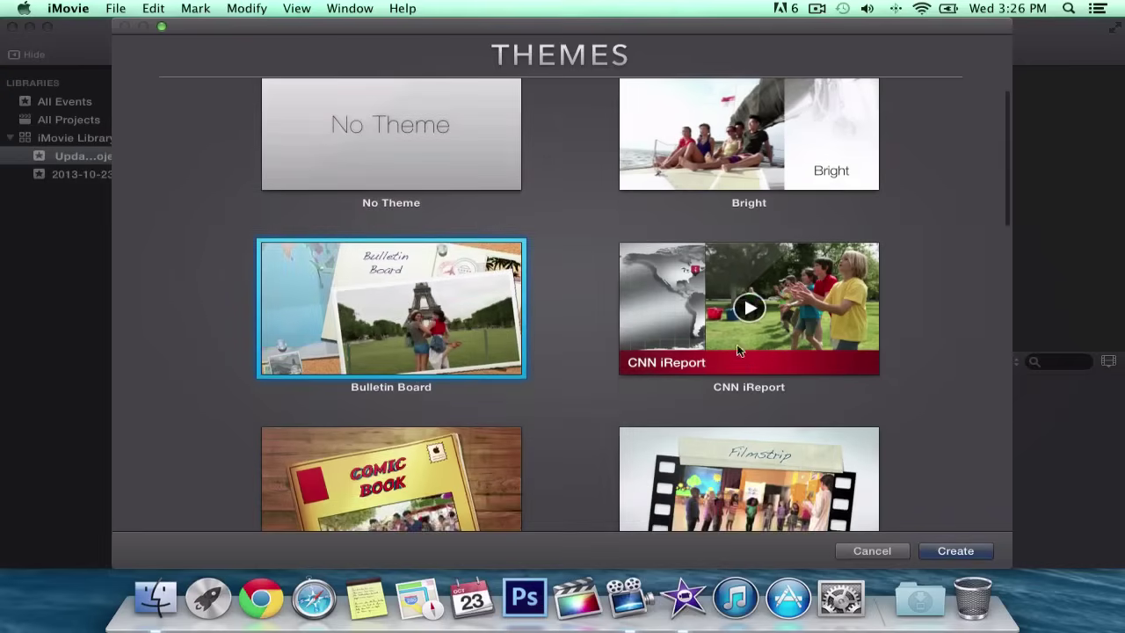
pyautogui.click(746, 310)
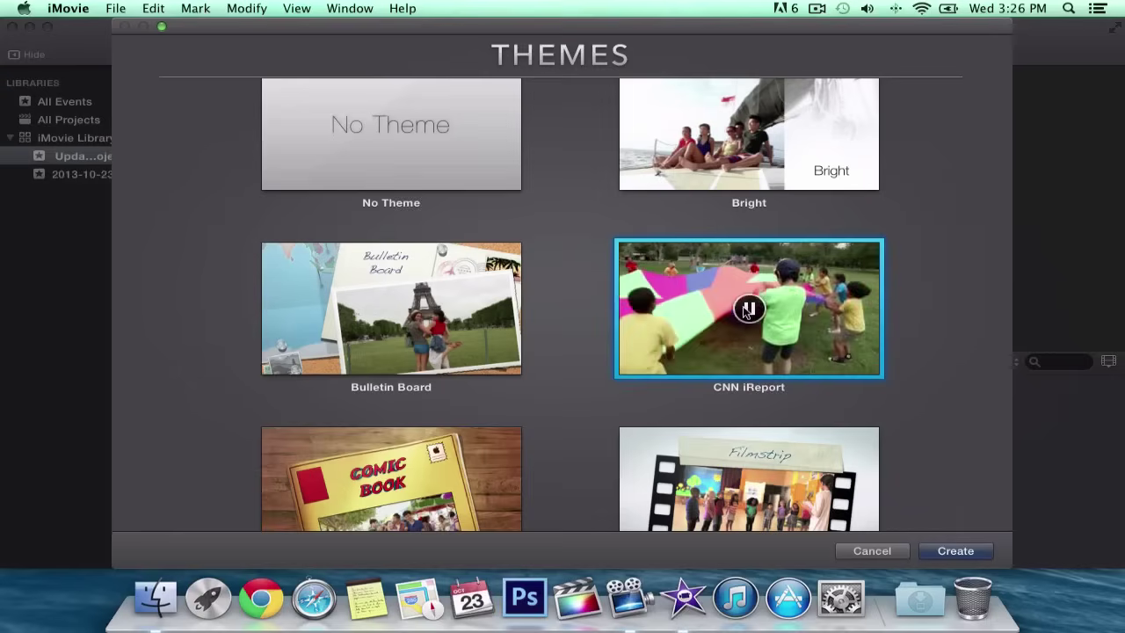
# Step: Look past the Comic Book and Filmstrip themes and preview the Modern theme
pyautogui.scroll(-6, 743, 304)
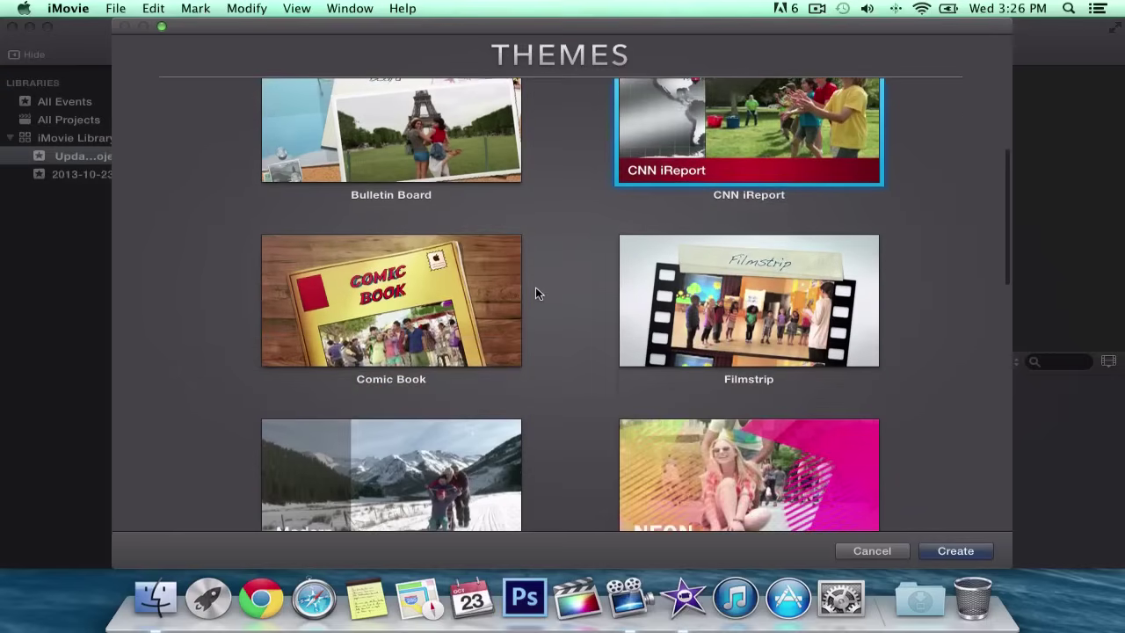
pyautogui.scroll(-2, 532, 292)
pyautogui.moveTo(367, 288)
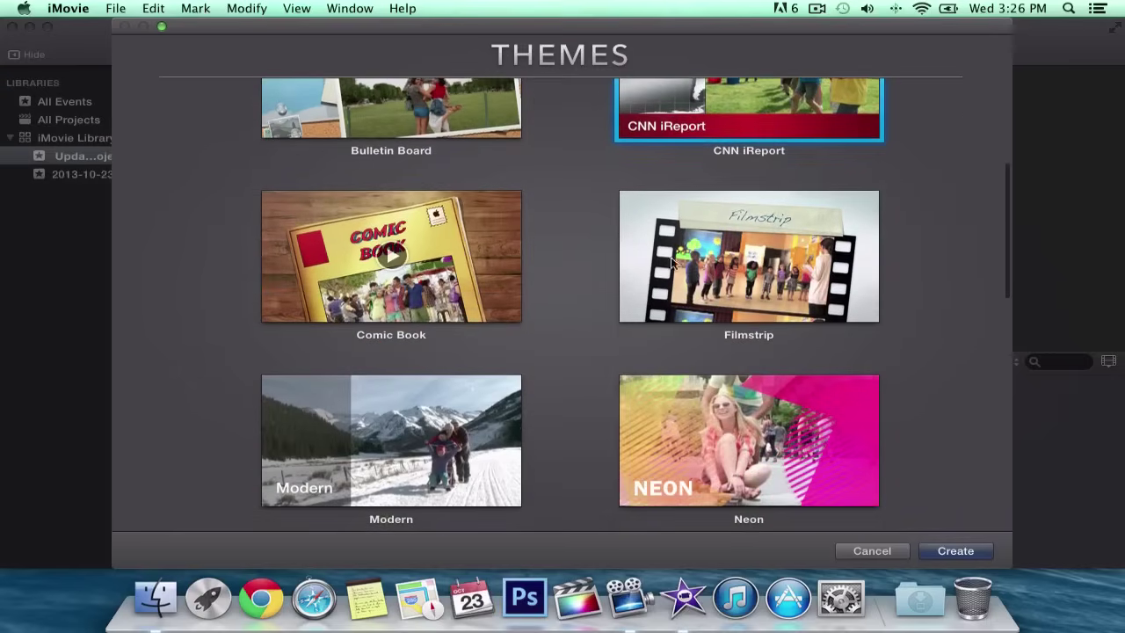
pyautogui.scroll(-4, 679, 271)
pyautogui.scroll(-2, 565, 288)
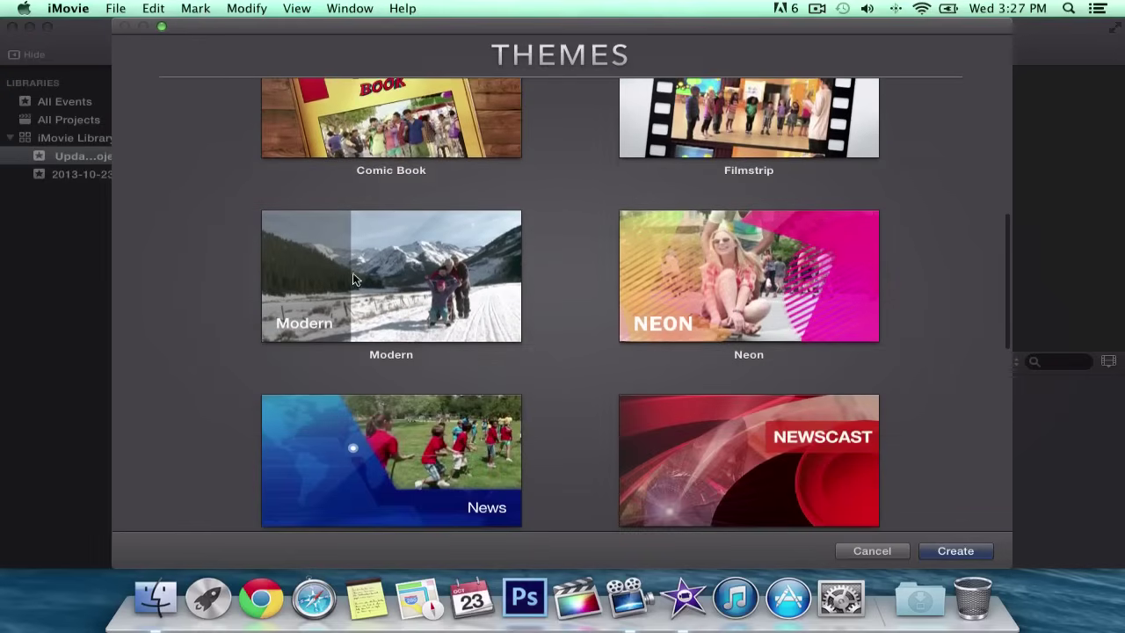
pyautogui.click(392, 277)
pyautogui.scroll(-1, 544, 299)
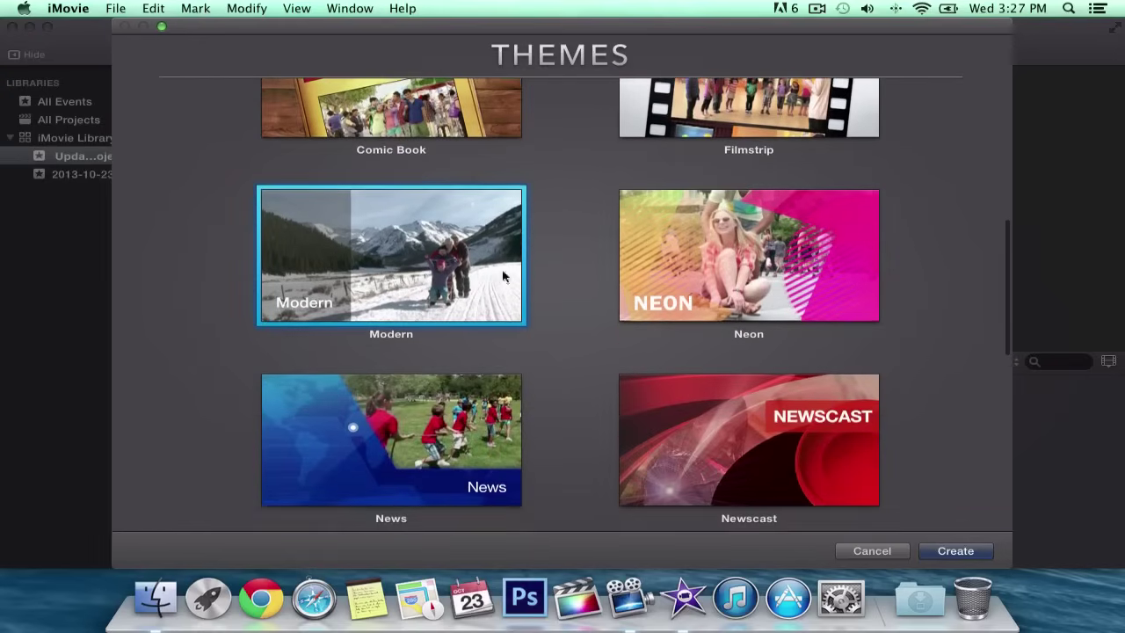
pyautogui.moveTo(430, 264)
pyautogui.click(392, 256)
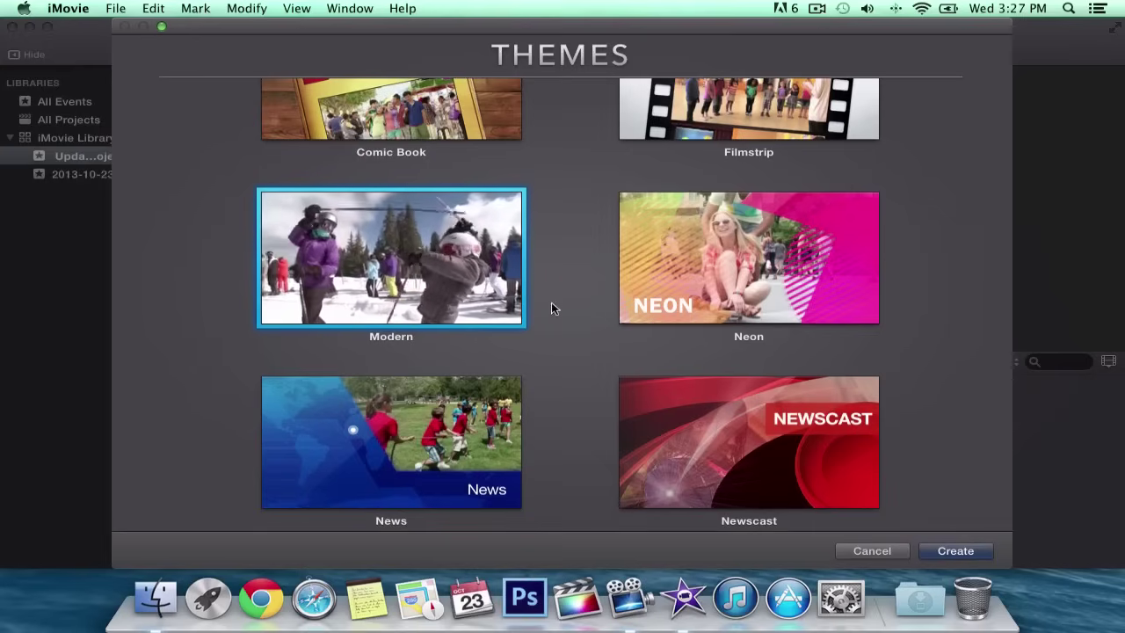
pyautogui.click(390, 260)
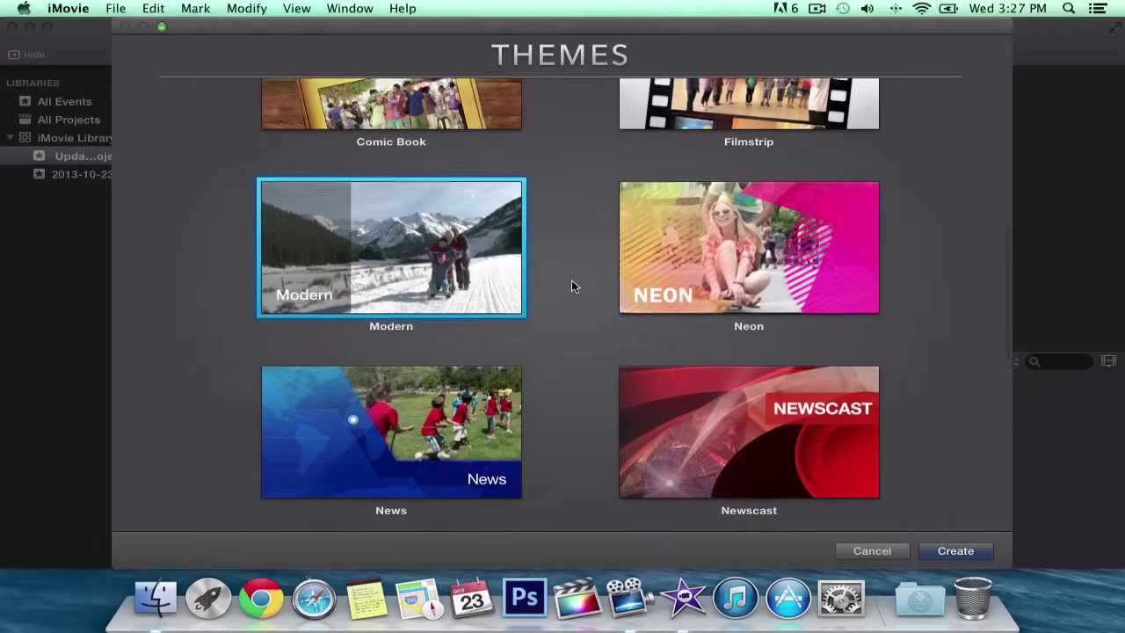
# Step: Preview the Neon theme and browse on to the News, Newscast, Photo Album and Playful themes
pyautogui.scroll(-2, 571, 279)
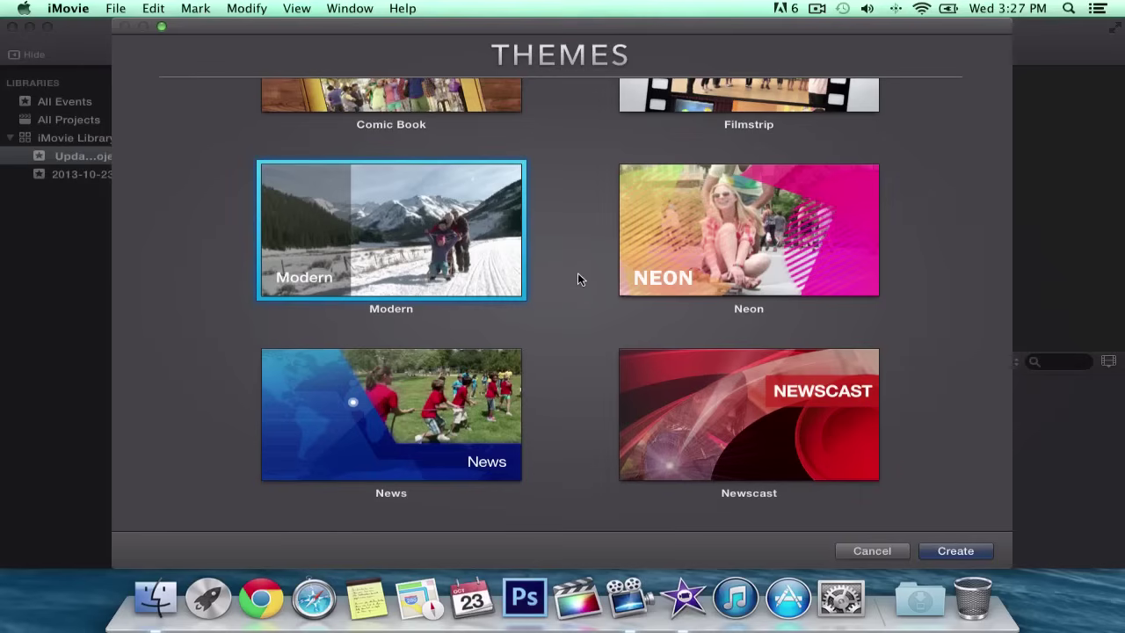
pyautogui.scroll(-1, 577, 280)
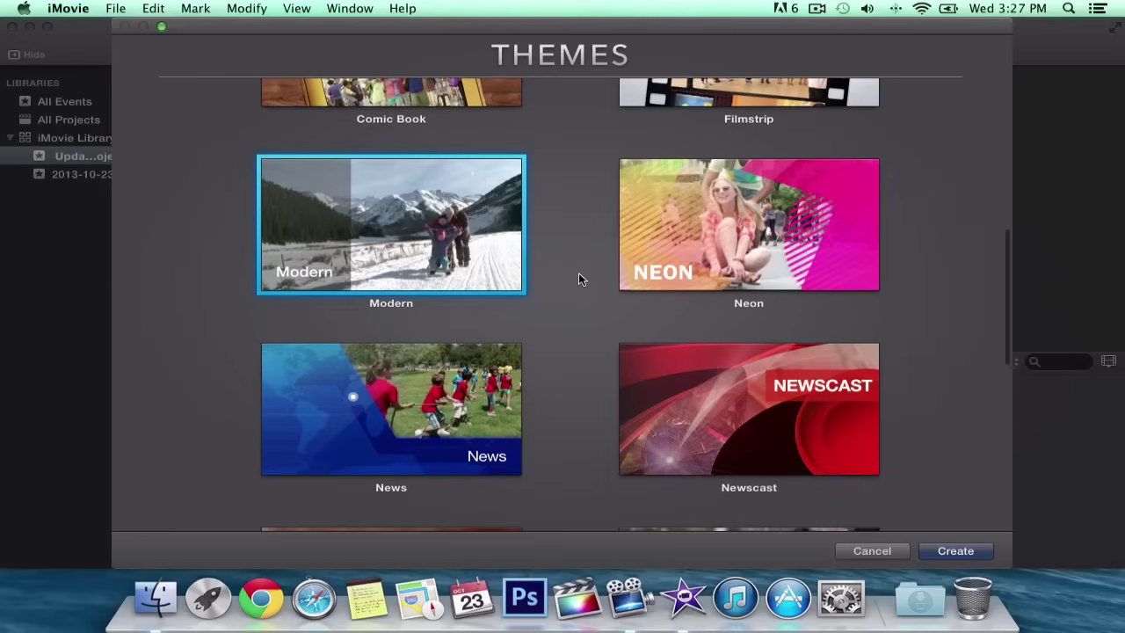
pyautogui.moveTo(765, 245)
pyautogui.click(754, 224)
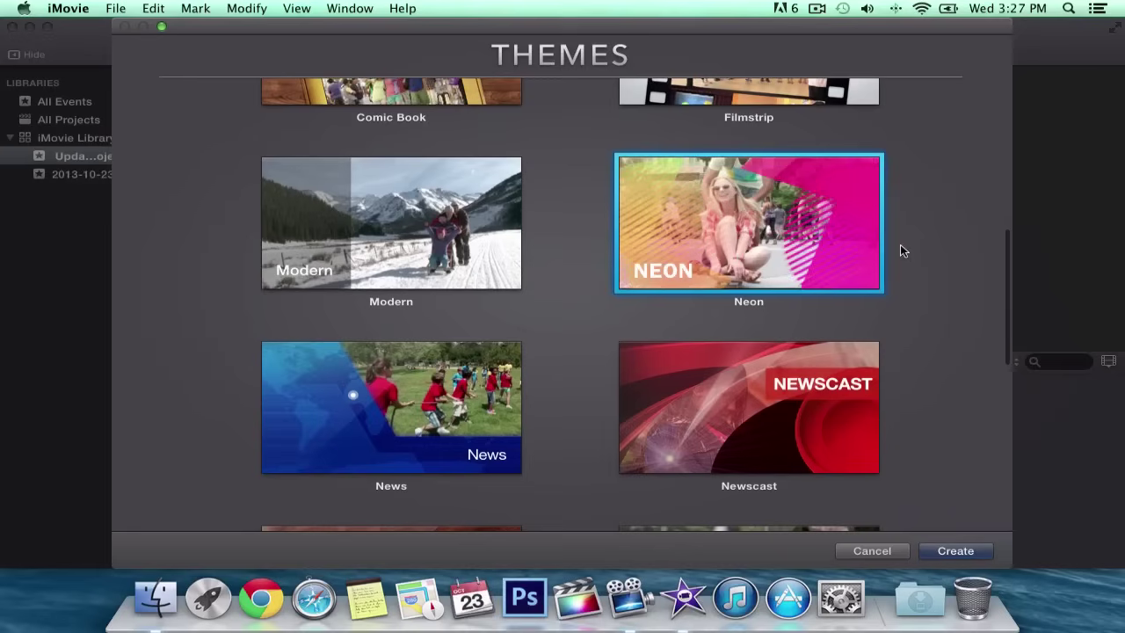
pyautogui.scroll(-2, 899, 250)
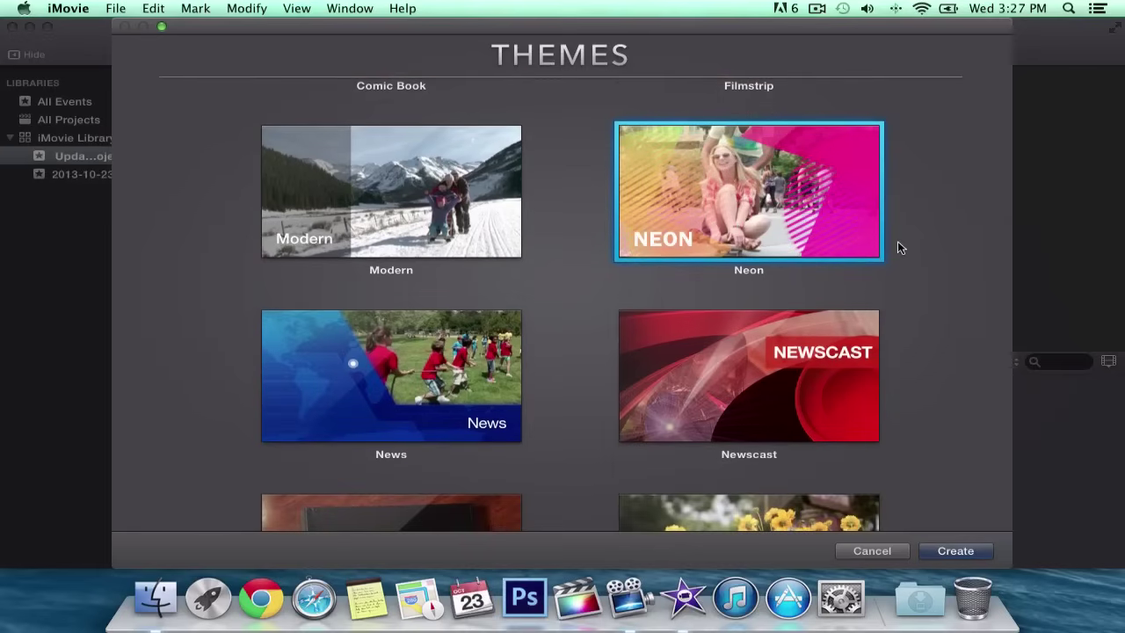
pyautogui.scroll(-4, 897, 246)
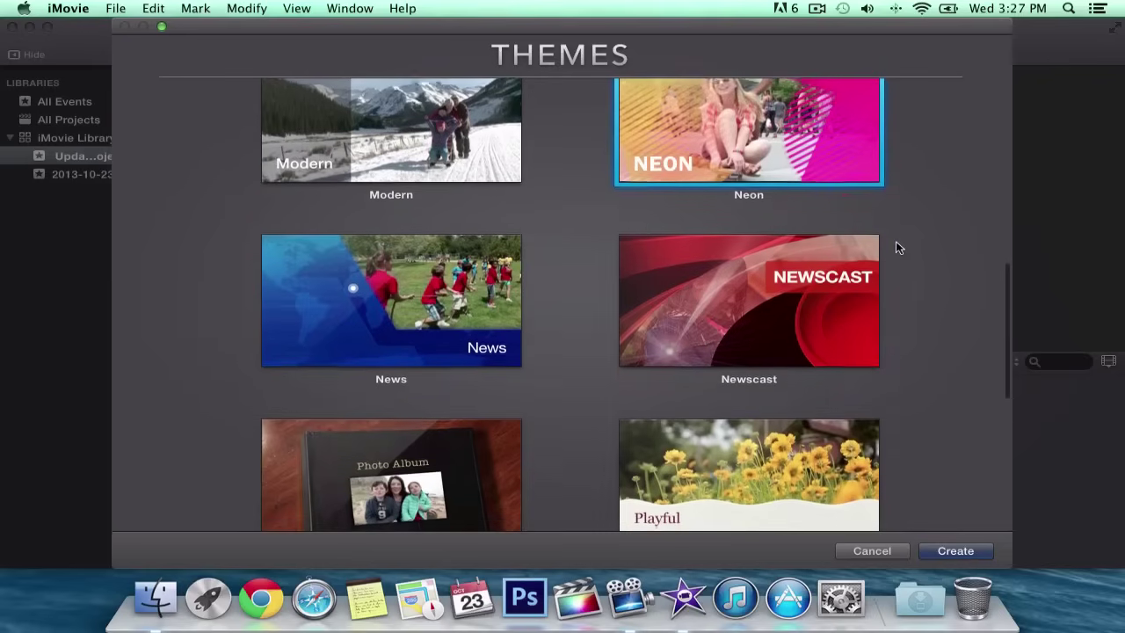
# Step: Preview the News and Newscast themes
pyautogui.scroll(-3, 896, 246)
pyautogui.scroll(5, 896, 246)
pyautogui.moveTo(777, 184)
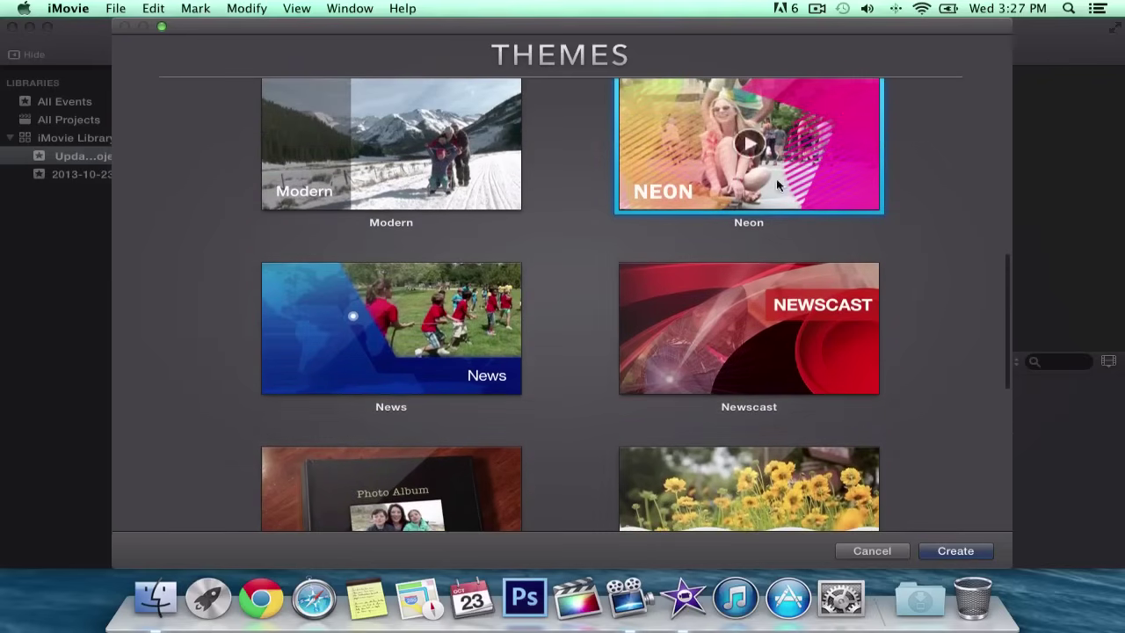
pyautogui.scroll(-4, 926, 234)
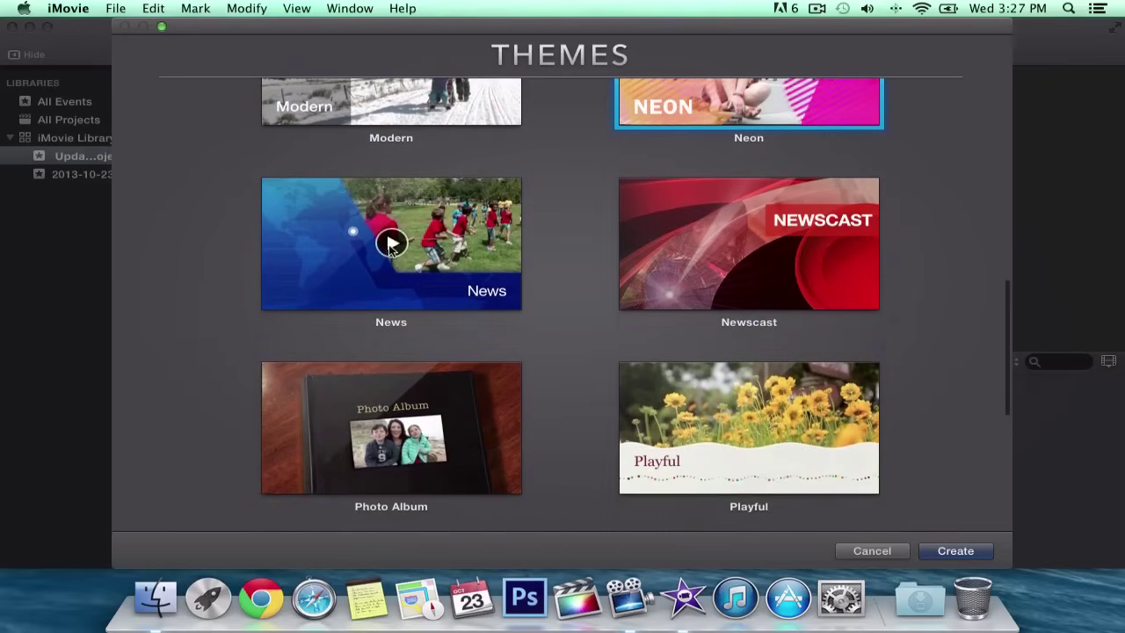
pyautogui.click(391, 244)
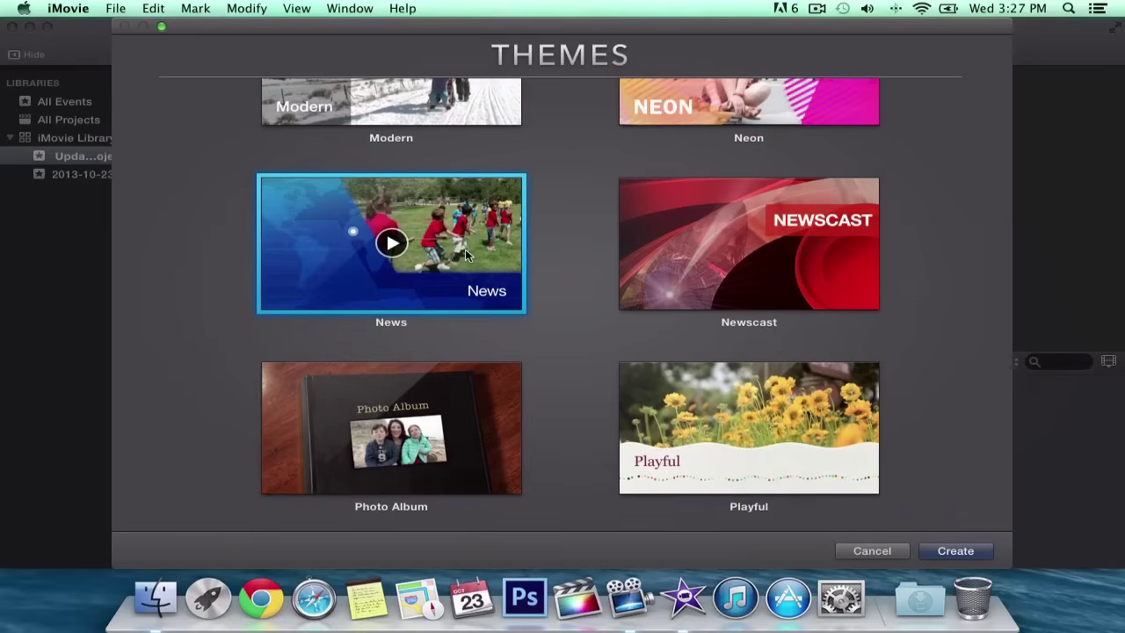
pyautogui.scroll(-2, 528, 246)
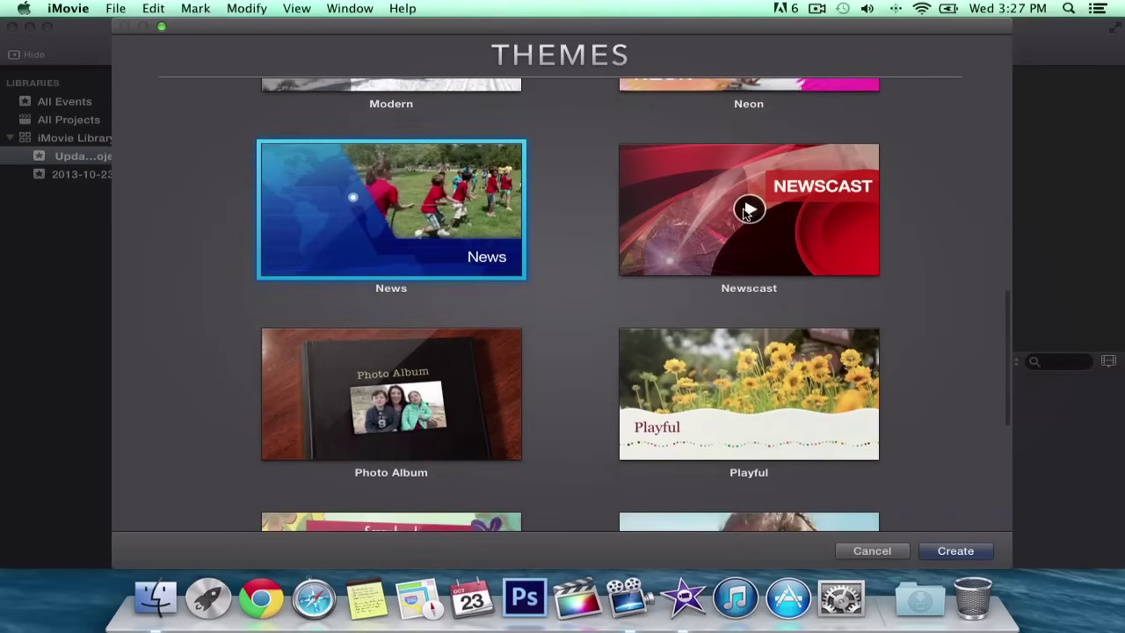
pyautogui.click(749, 209)
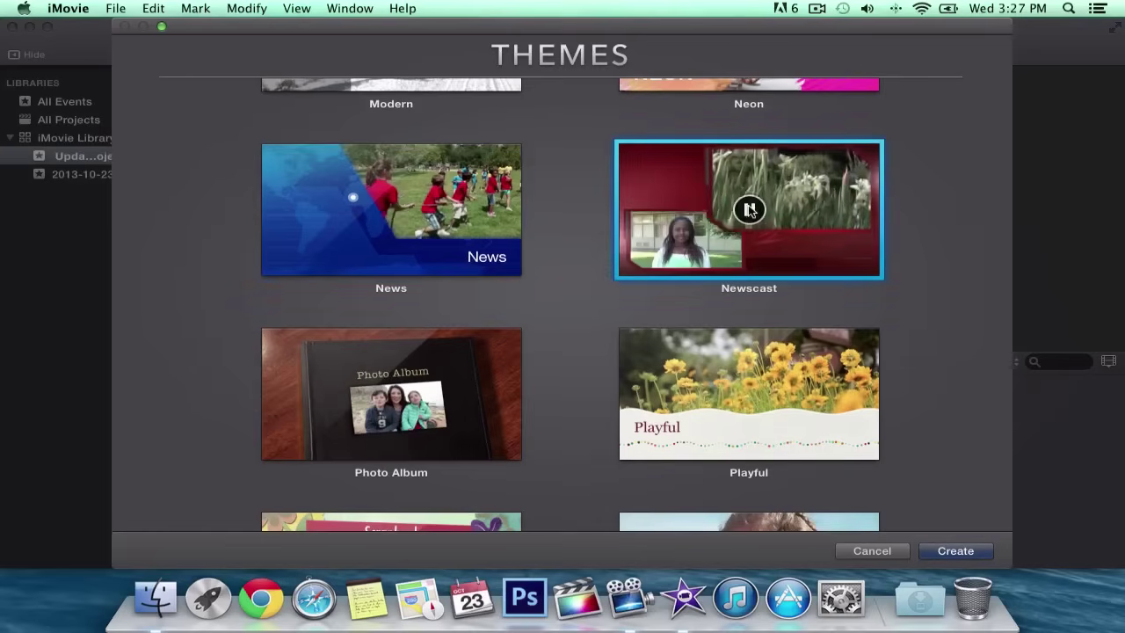
# Step: Browse on to the Playful theme and preview it
pyautogui.scroll(-3, 571, 237)
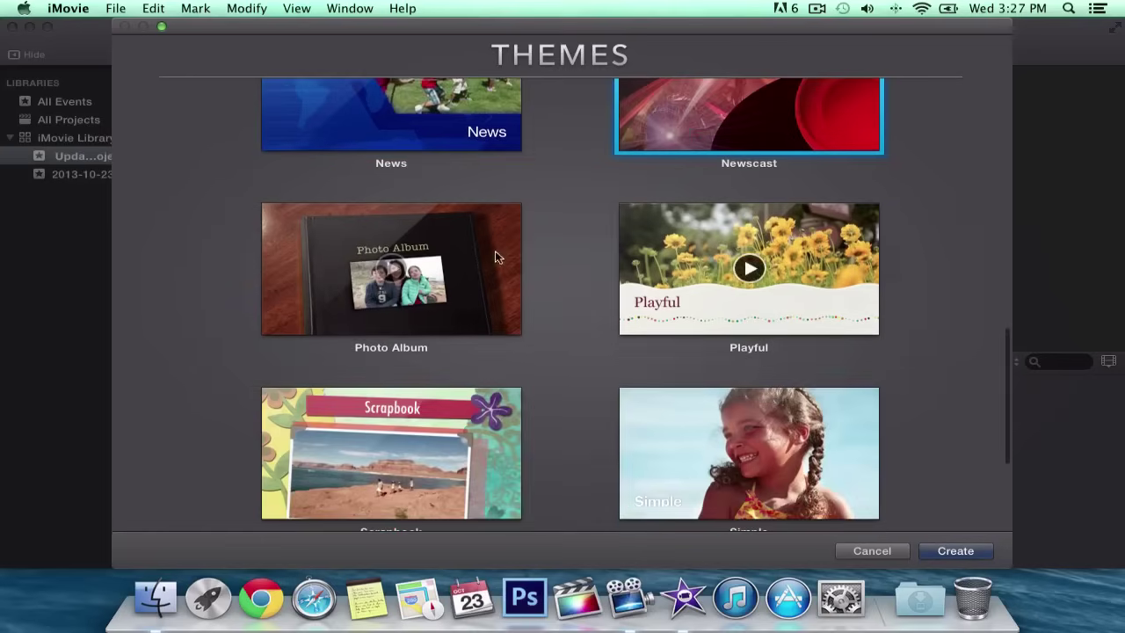
pyautogui.scroll(-1, 603, 253)
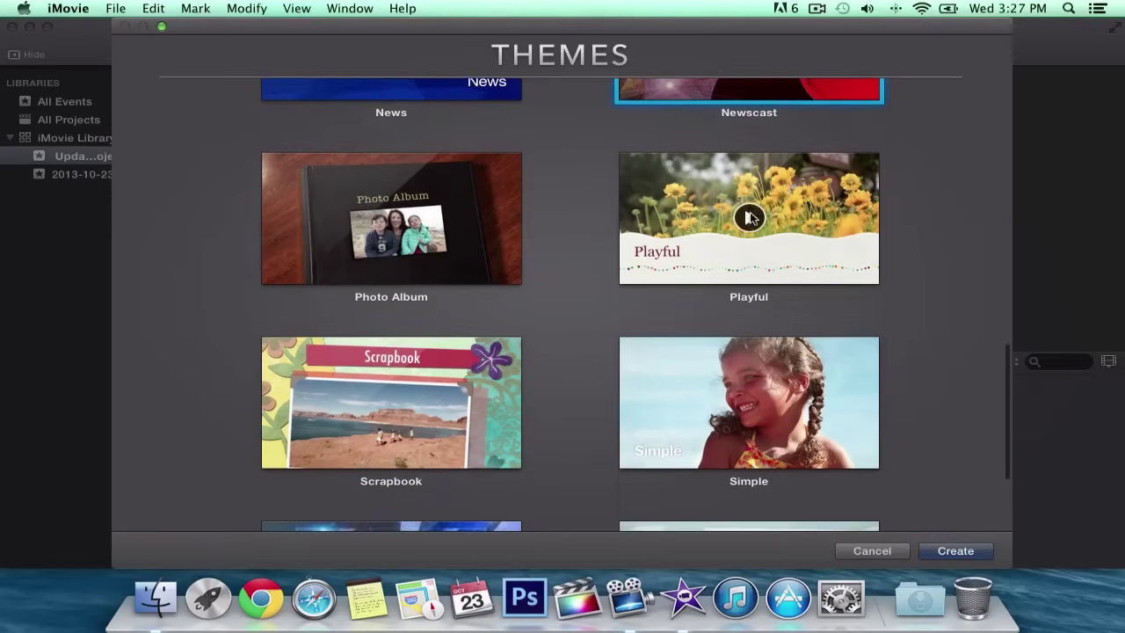
pyautogui.click(747, 218)
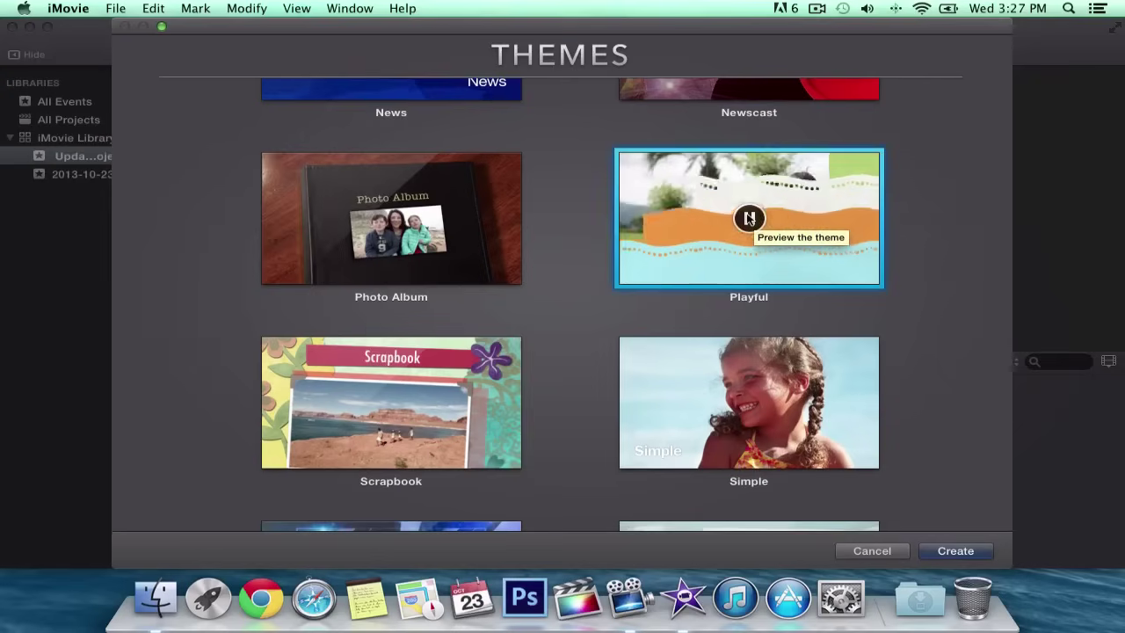
# Step: Select the Simple theme and preview it, looking over the remaining Scrapbook, Sports and Travel themes
pyautogui.scroll(-3, 914, 236)
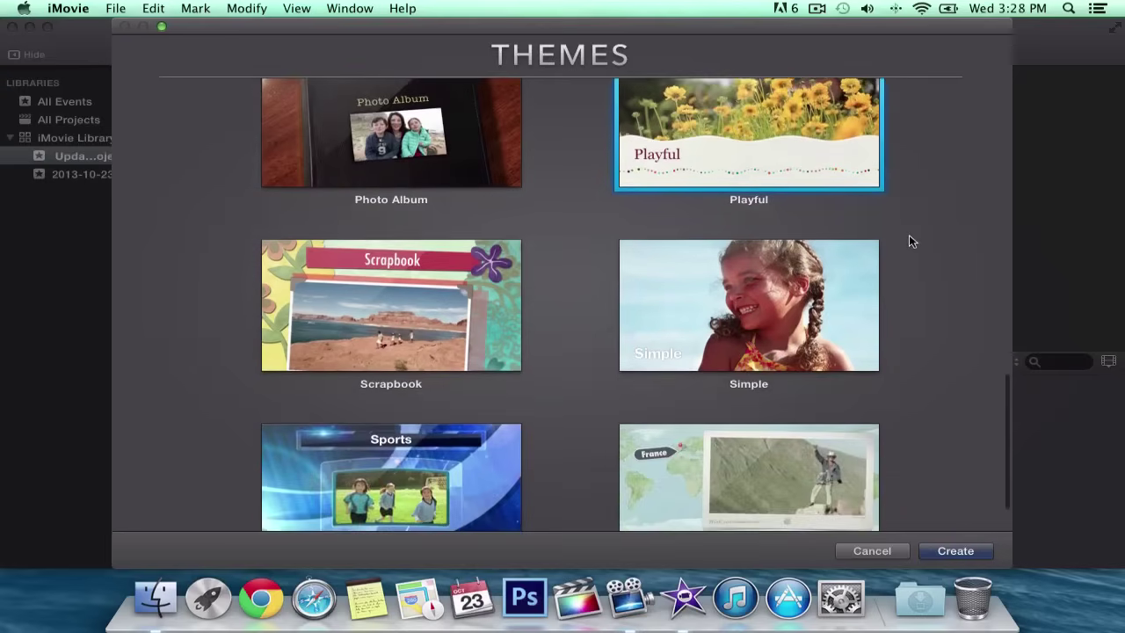
pyautogui.scroll(-1, 909, 235)
pyautogui.click(748, 252)
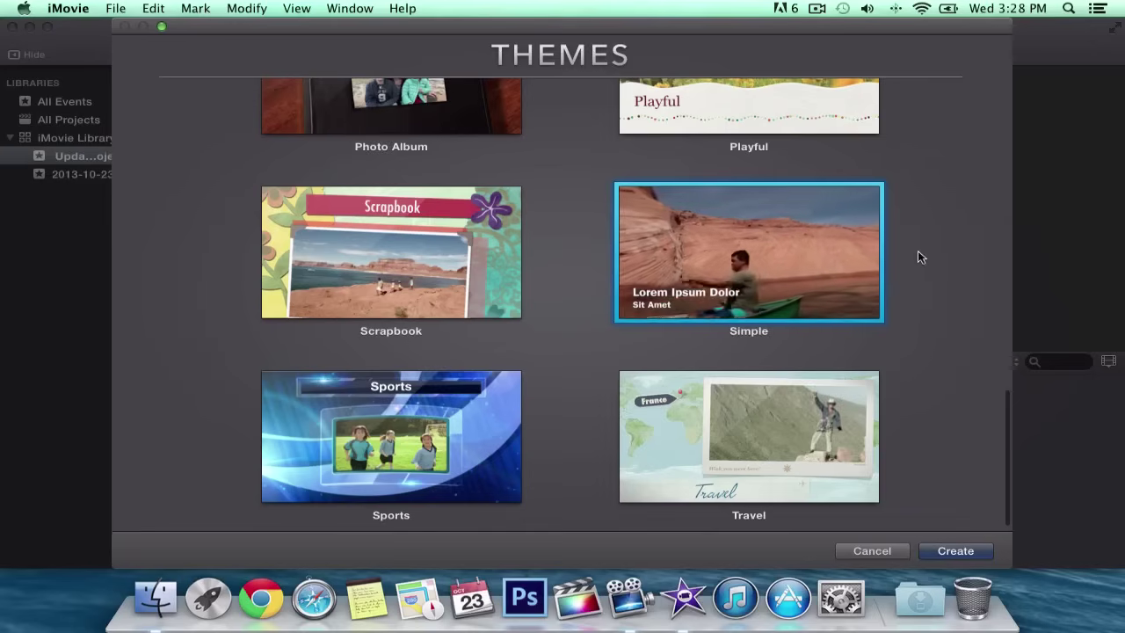
pyautogui.moveTo(850, 251)
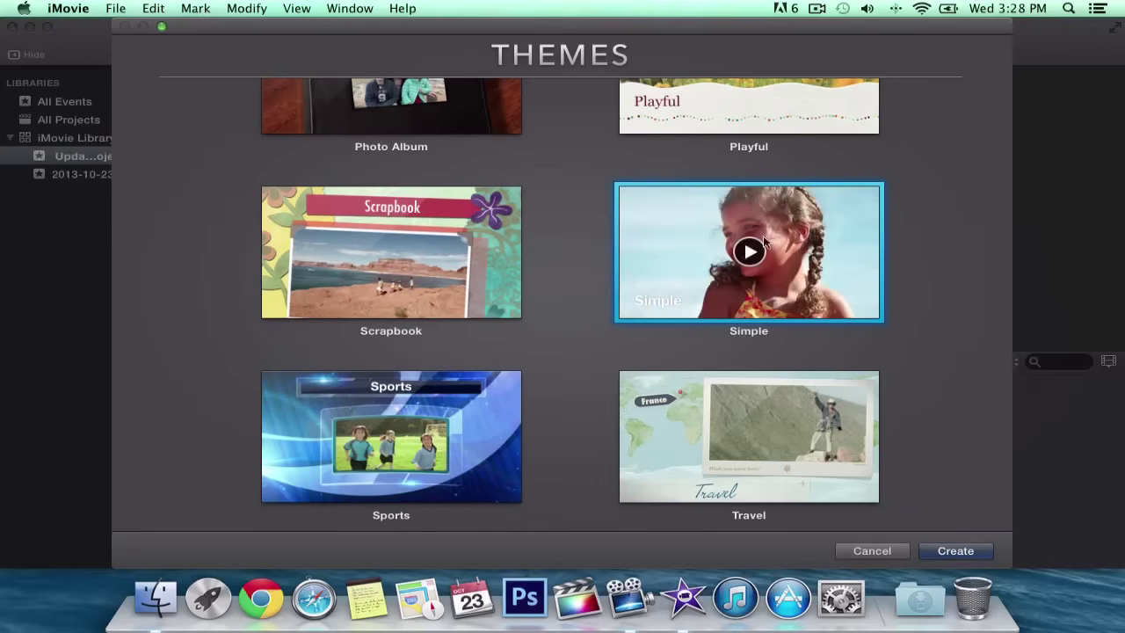
pyautogui.scroll(-1, 867, 263)
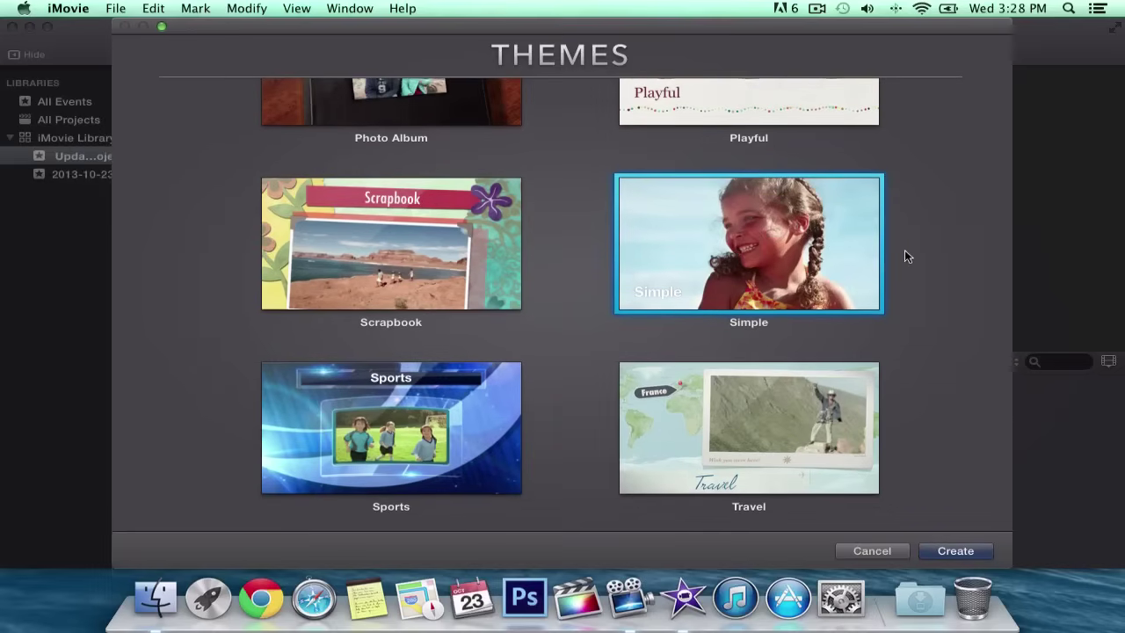
pyautogui.moveTo(730, 435)
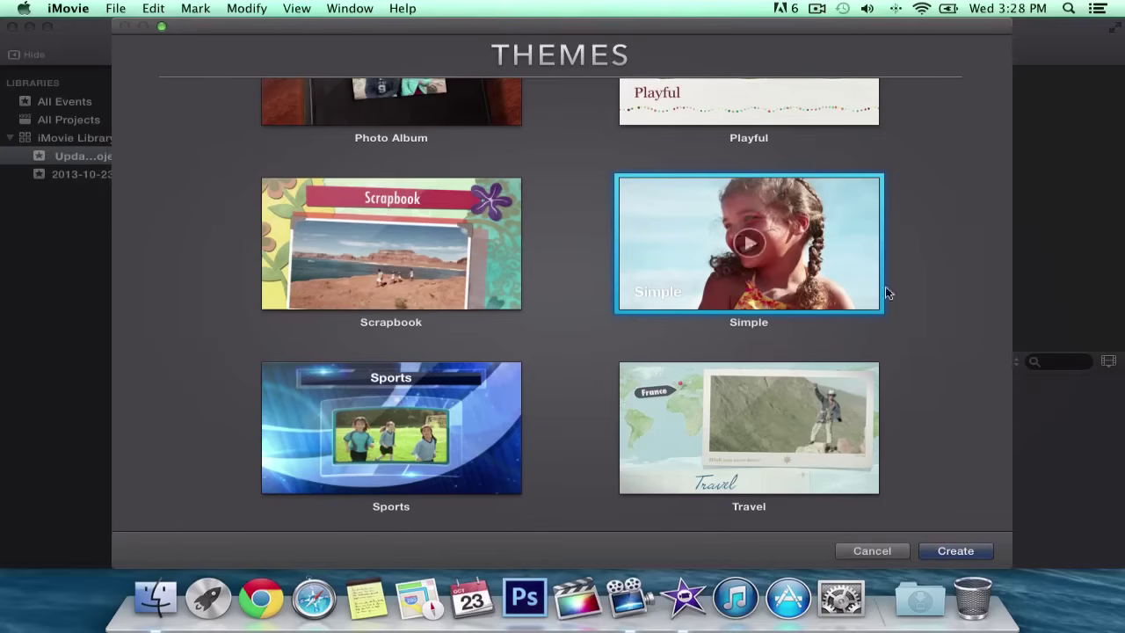
# Step: Create a movie with the selected Simple theme, naming it Summer and keeping it in the Updated Projects event
pyautogui.click(956, 551)
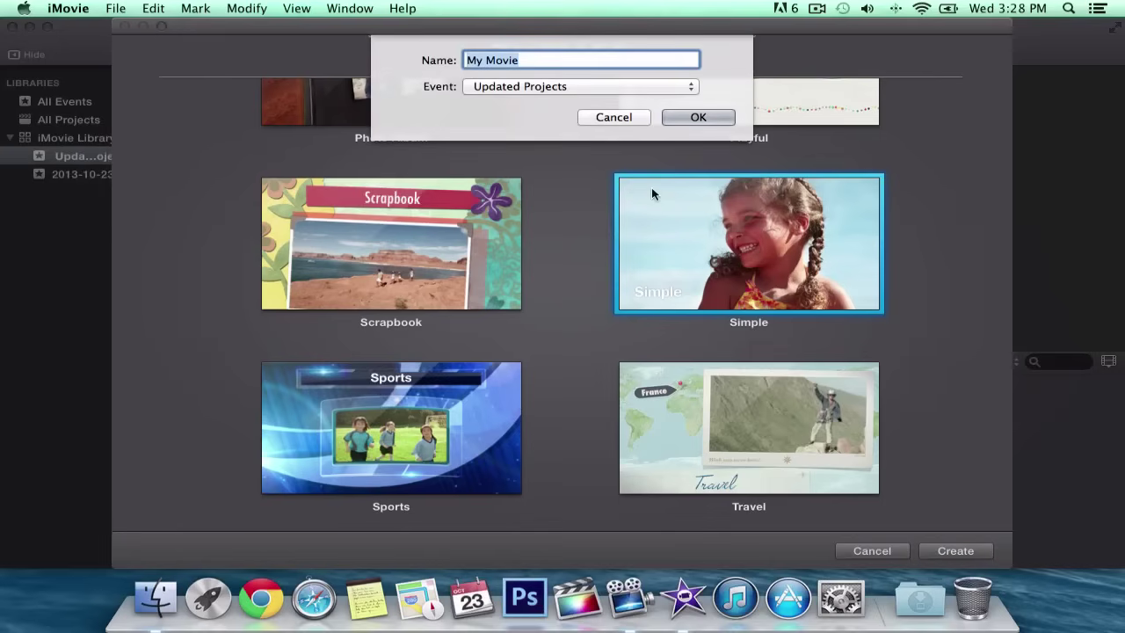
pyautogui.write('Su')
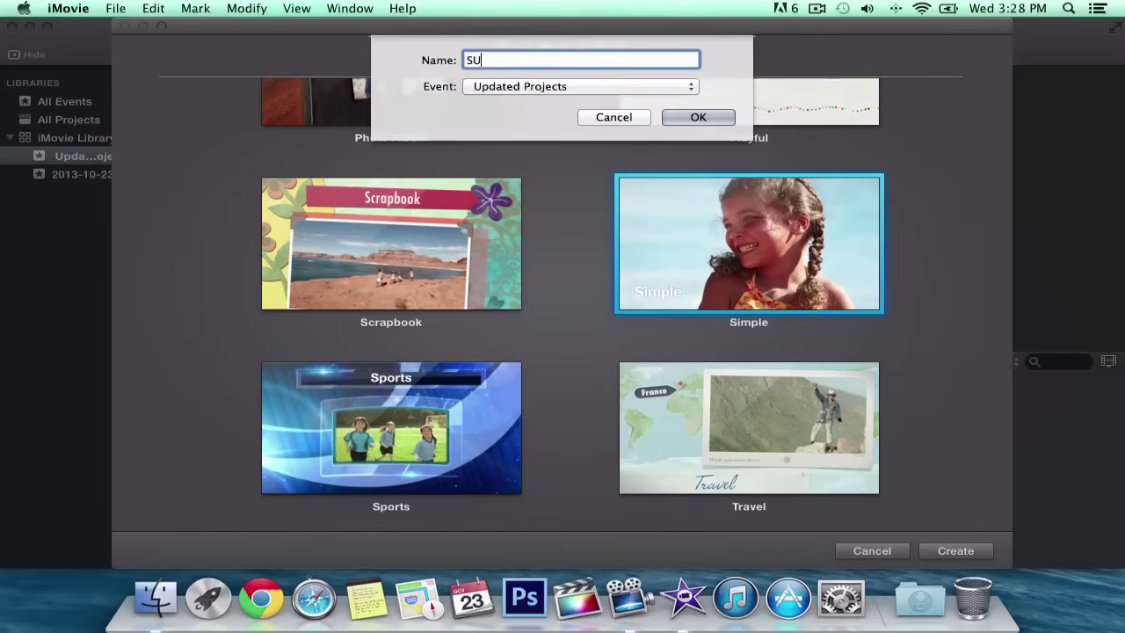
pyautogui.write('mmer')
pyautogui.click(625, 86)
pyautogui.click(650, 86)
pyautogui.click(696, 118)
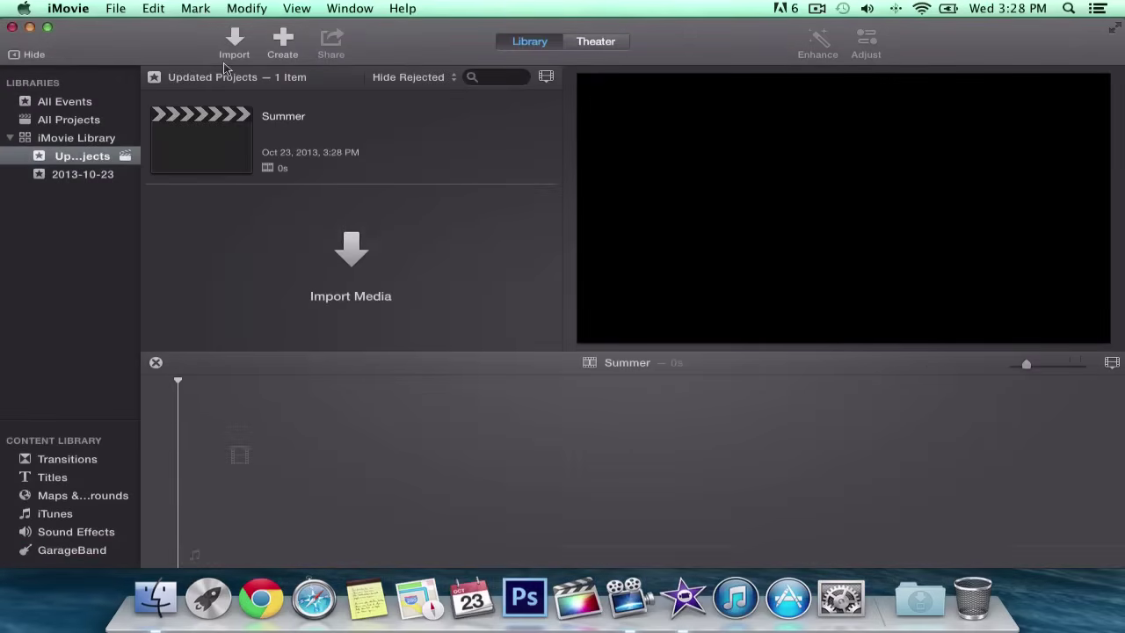
# Step: Select the Summer movie in the Updated Projects event
pyautogui.click(282, 122)
pyautogui.press('Return')
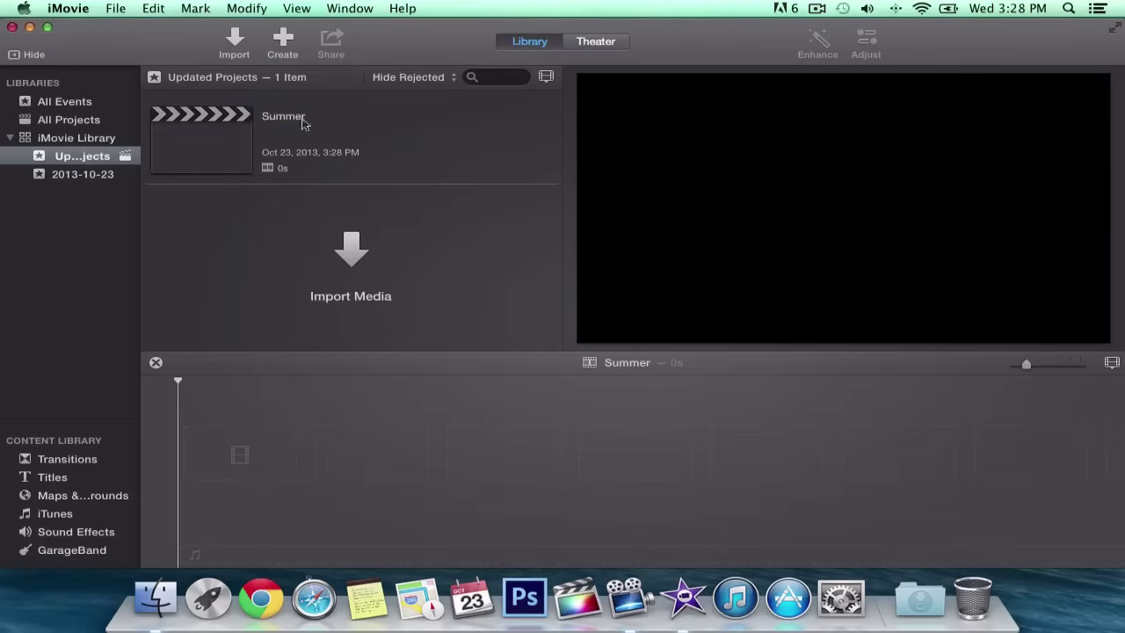
pyautogui.click(284, 122)
pyautogui.click(308, 132)
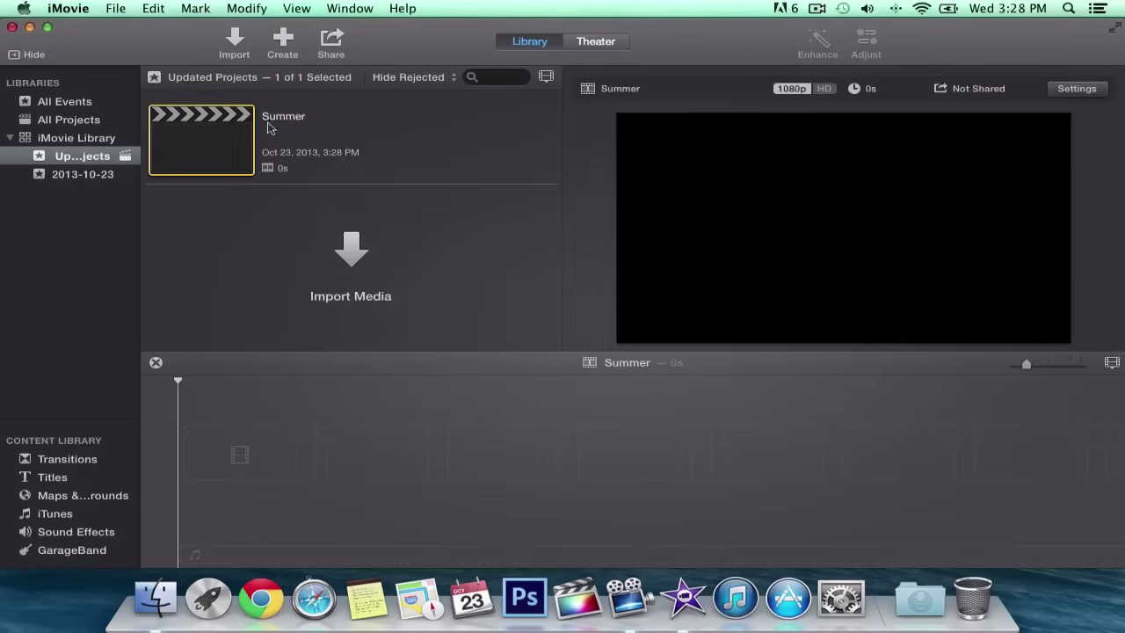
# Step: Look over the commands offered for the Summer movie, including Duplicate Movie and Move to Trash, without applying any
pyautogui.rightClick(191, 119)
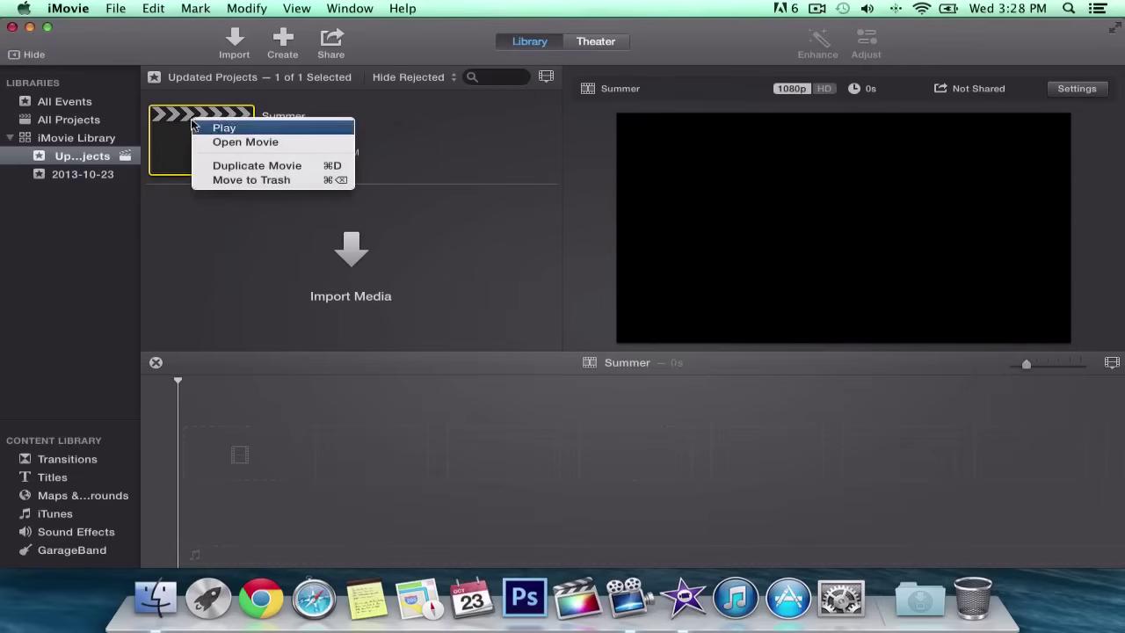
pyautogui.click(262, 164)
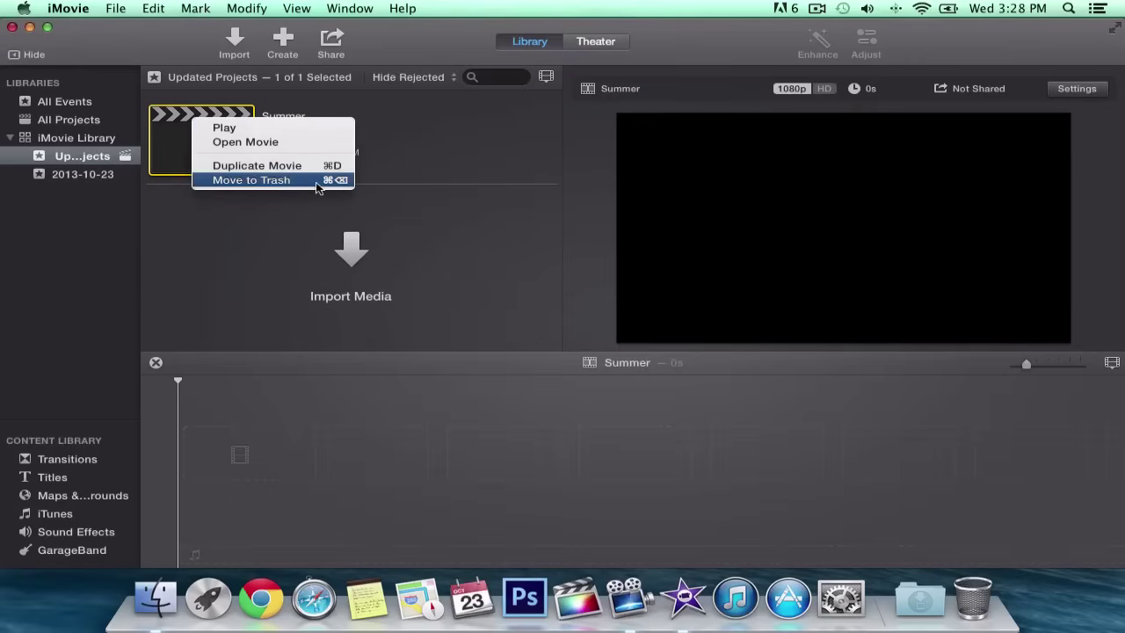
pyautogui.click(255, 241)
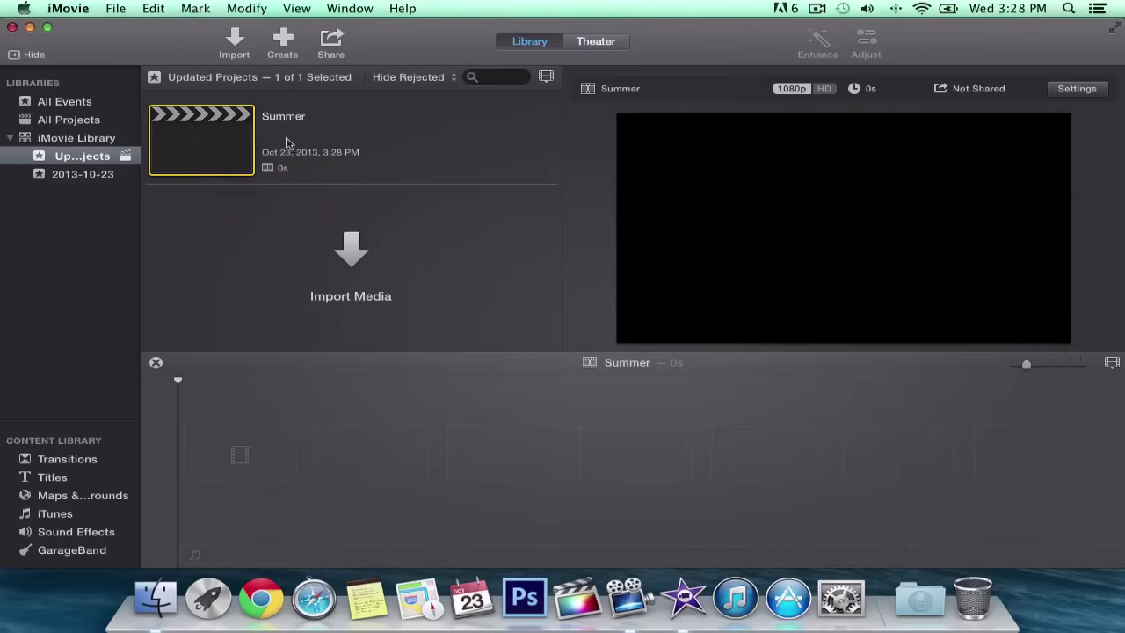
# Step: Start importing media into the Updated Projects event and show the contents of the home folder
pyautogui.click(348, 250)
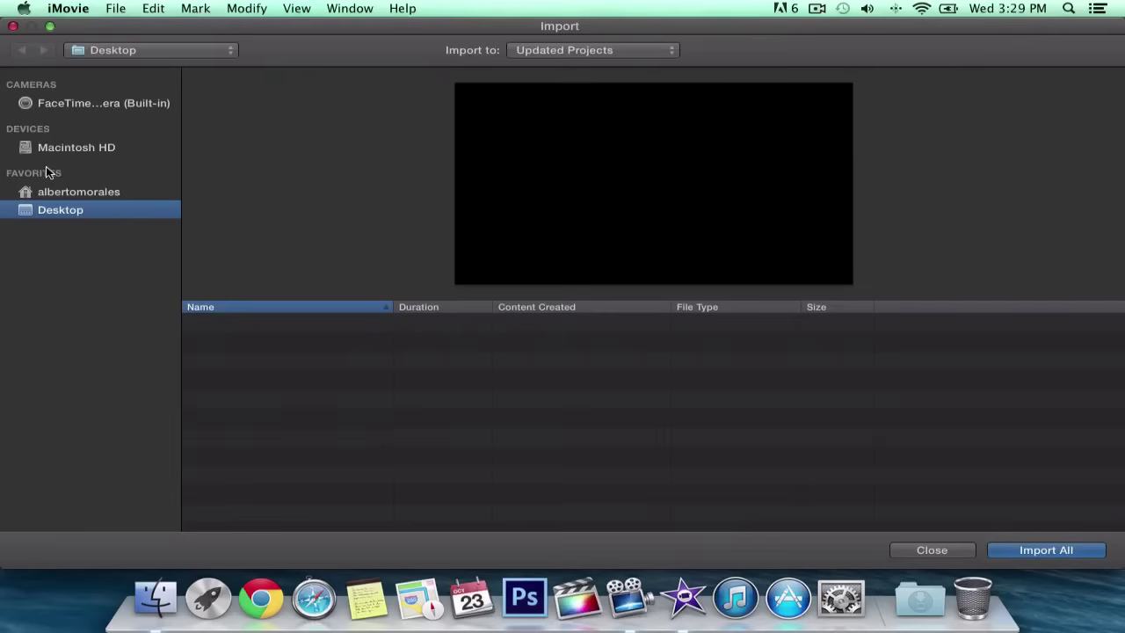
pyautogui.click(84, 193)
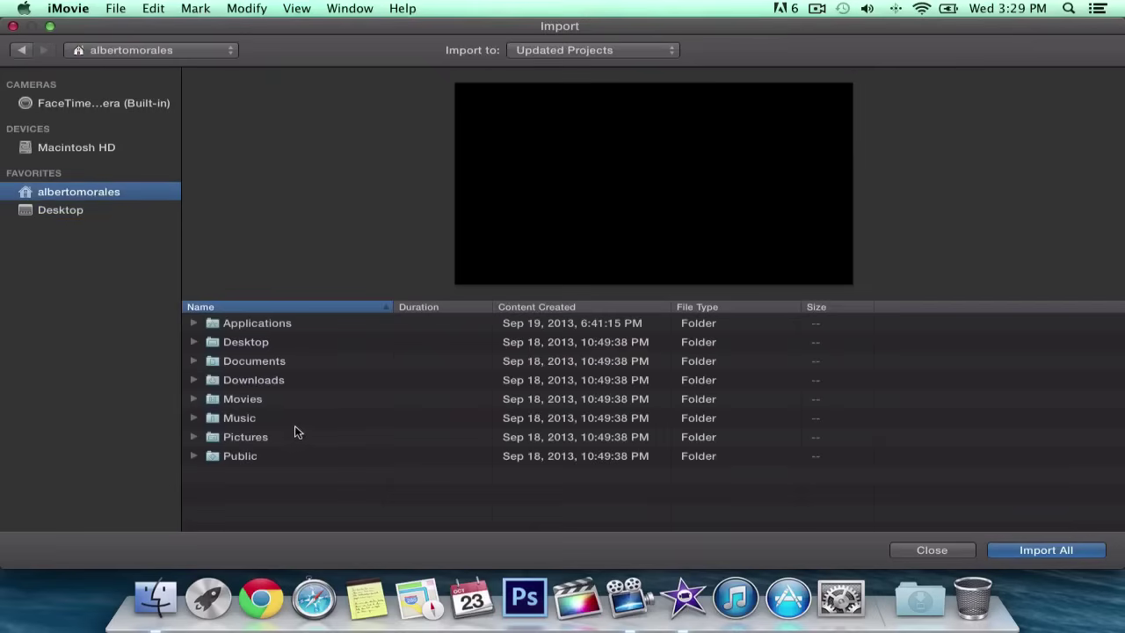
# Step: Look inside the Movies folder and return to the home folder by way of the Users folder
pyautogui.doubleClick(260, 399)
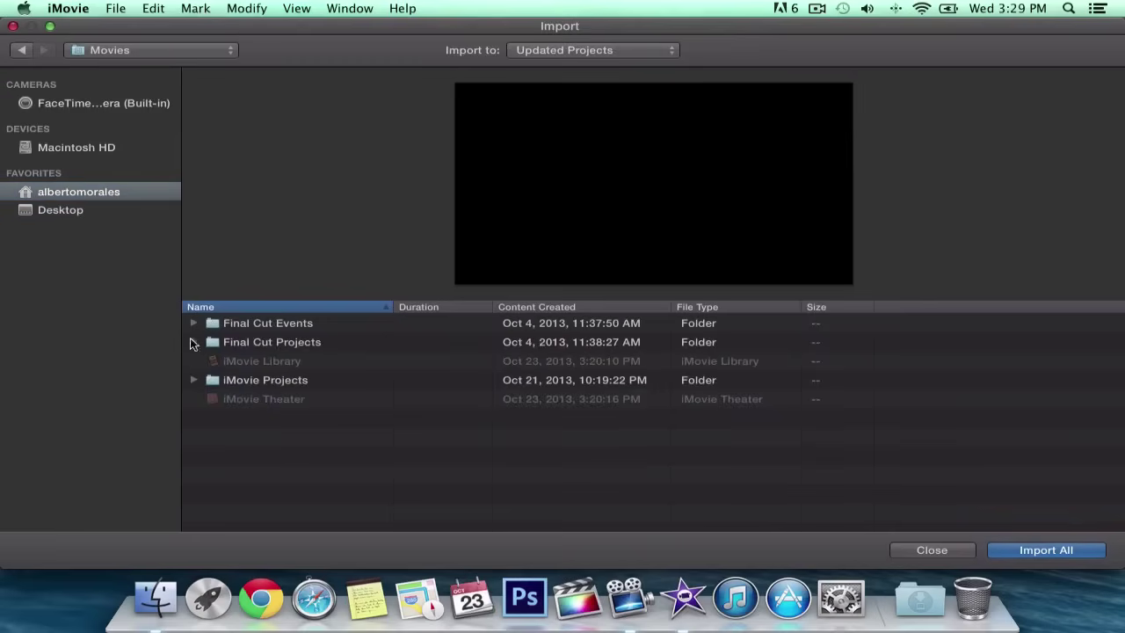
pyautogui.click(82, 195)
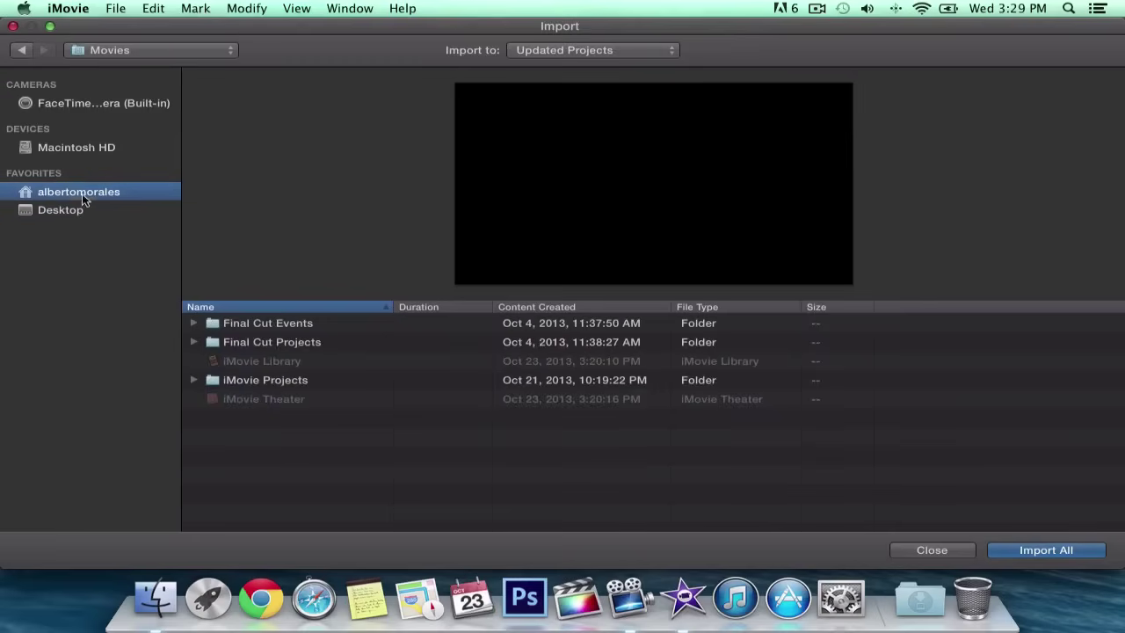
pyautogui.click(23, 50)
pyautogui.click(114, 51)
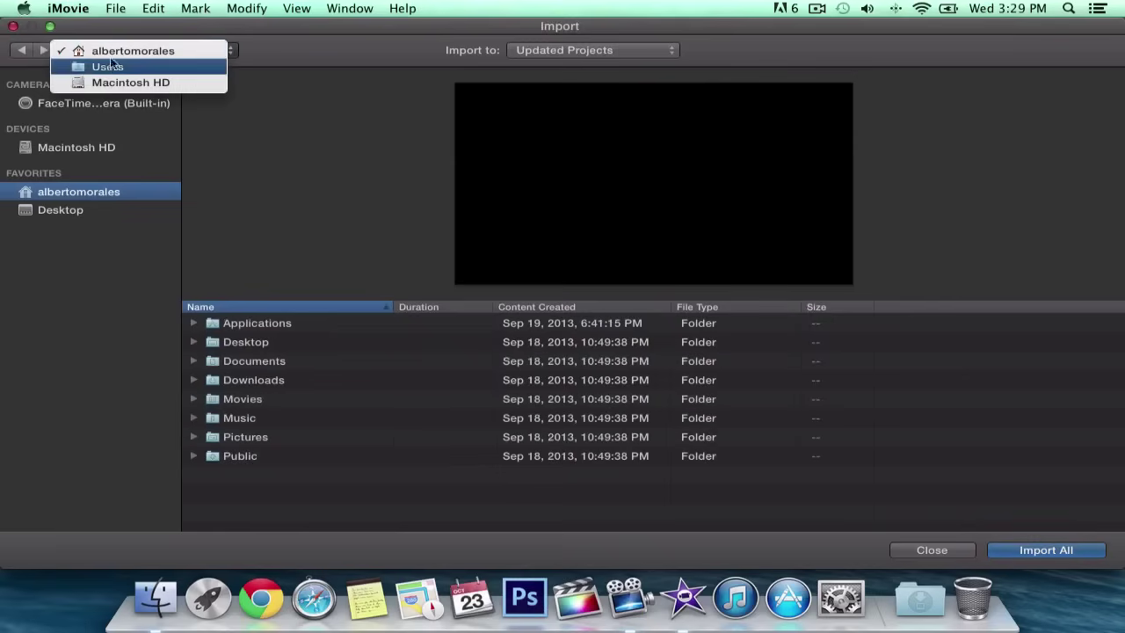
pyautogui.click(128, 64)
pyautogui.click(126, 51)
pyautogui.click(118, 55)
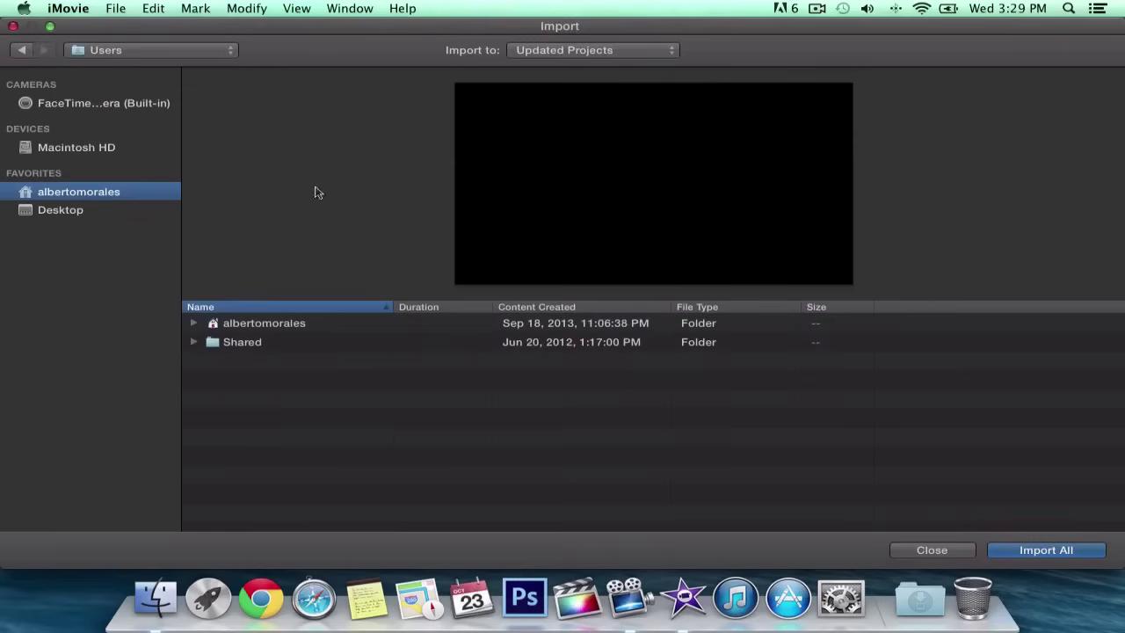
pyautogui.click(303, 324)
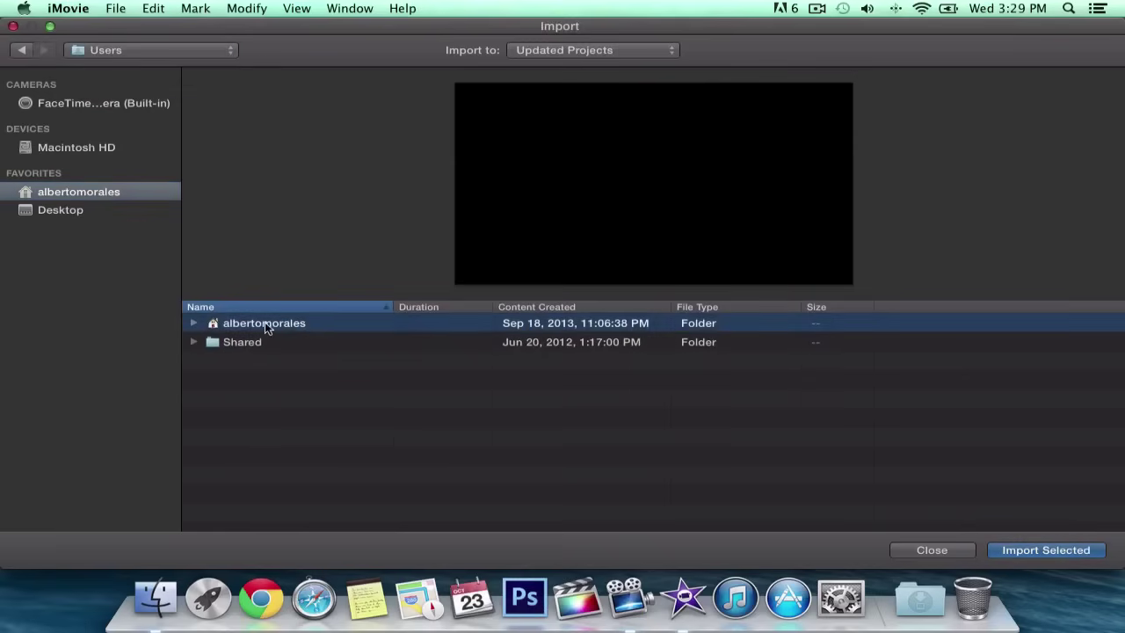
pyautogui.doubleClick(265, 322)
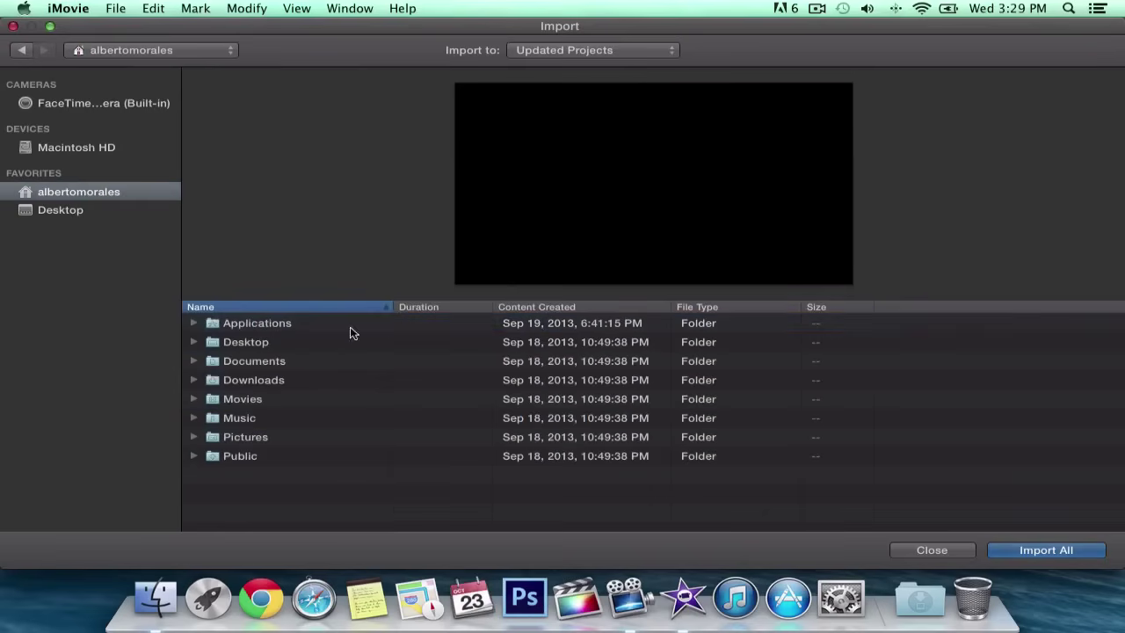
# Step: Import Audio React HD Drake 1.mp4 from the After Effects Files folder in Documents and look through its filmstrip
pyautogui.click(194, 360)
pyautogui.click(208, 398)
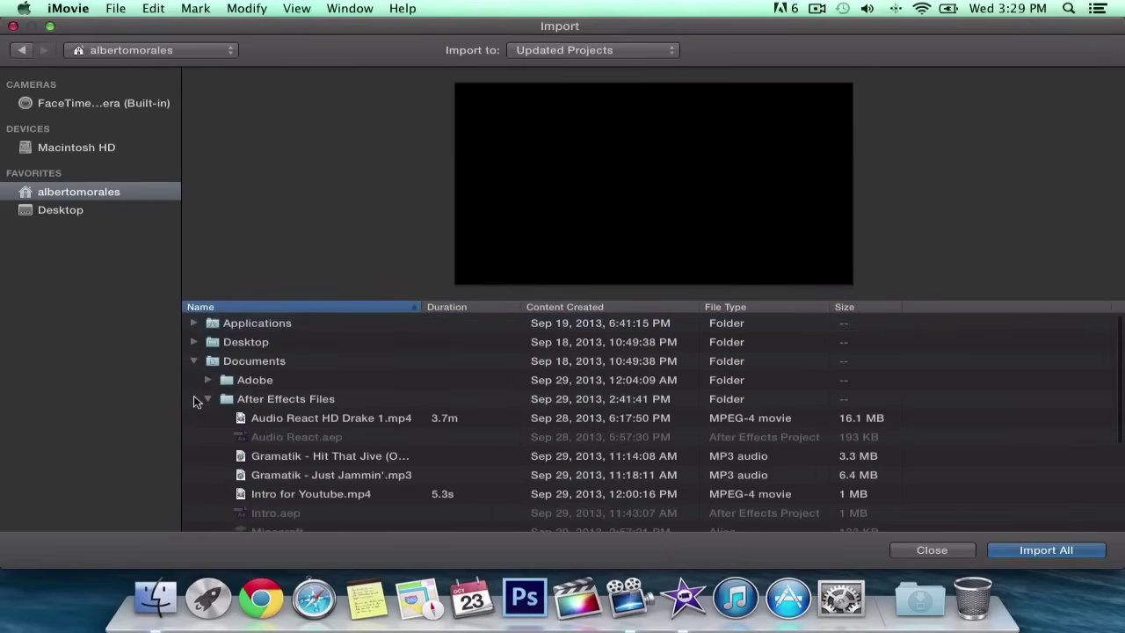
pyautogui.scroll(-2, 303, 435)
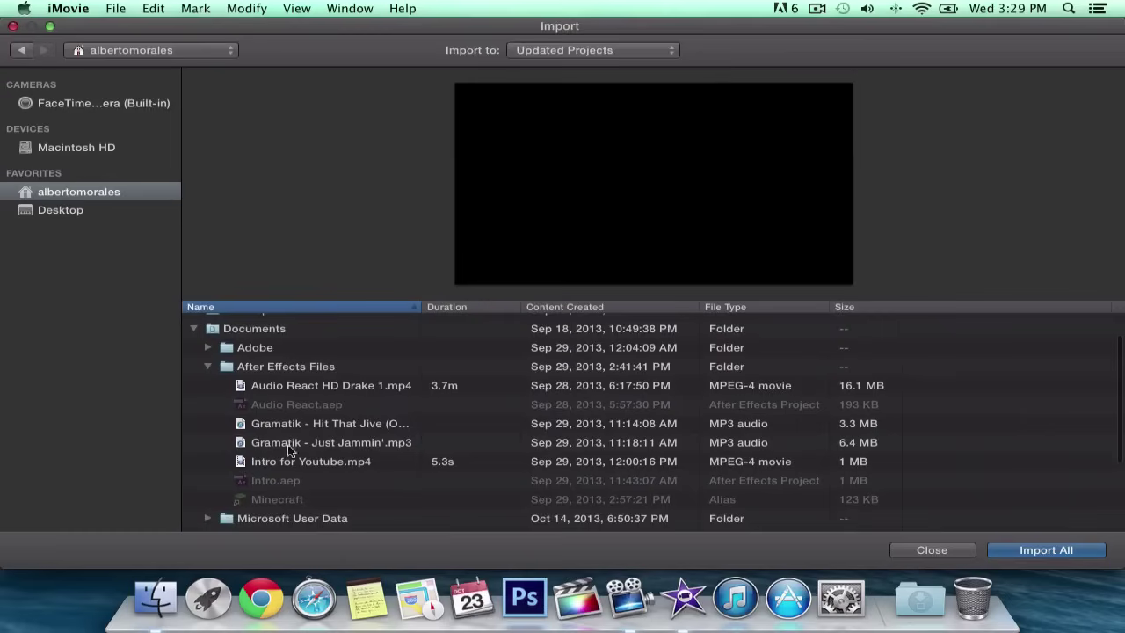
pyautogui.click(296, 458)
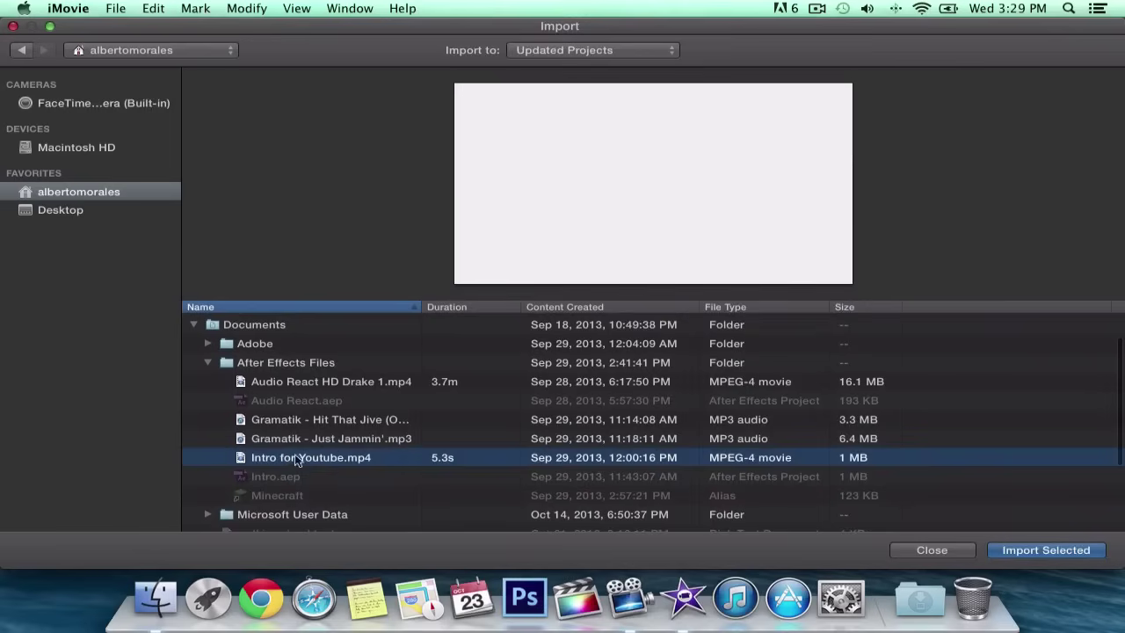
pyautogui.click(334, 384)
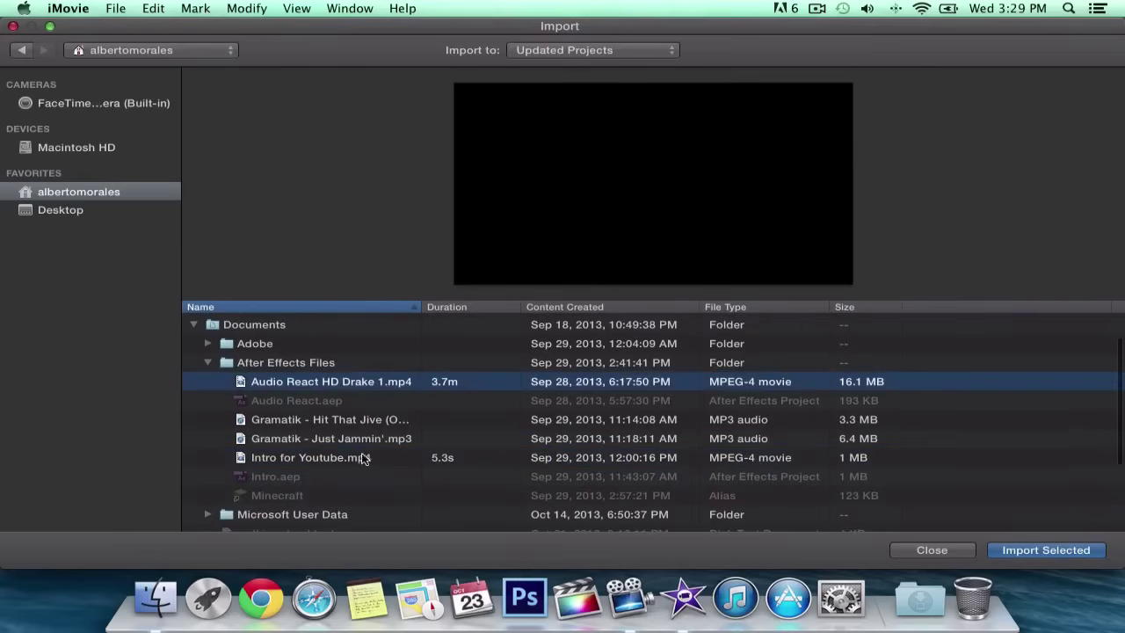
pyautogui.click(1059, 549)
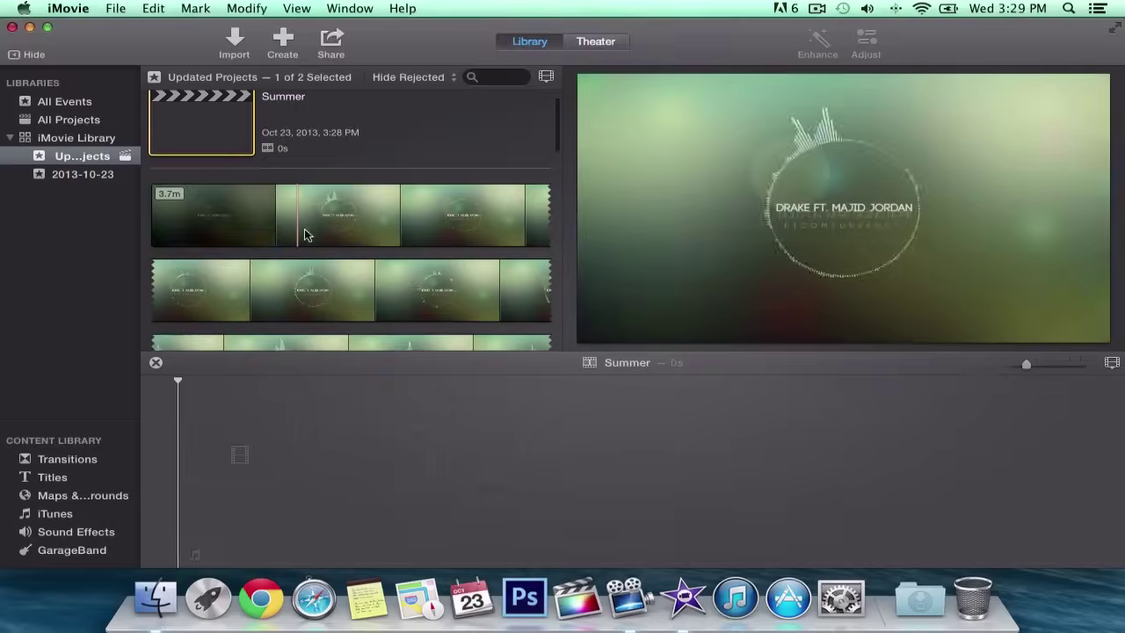
pyautogui.scroll(-3, 369, 231)
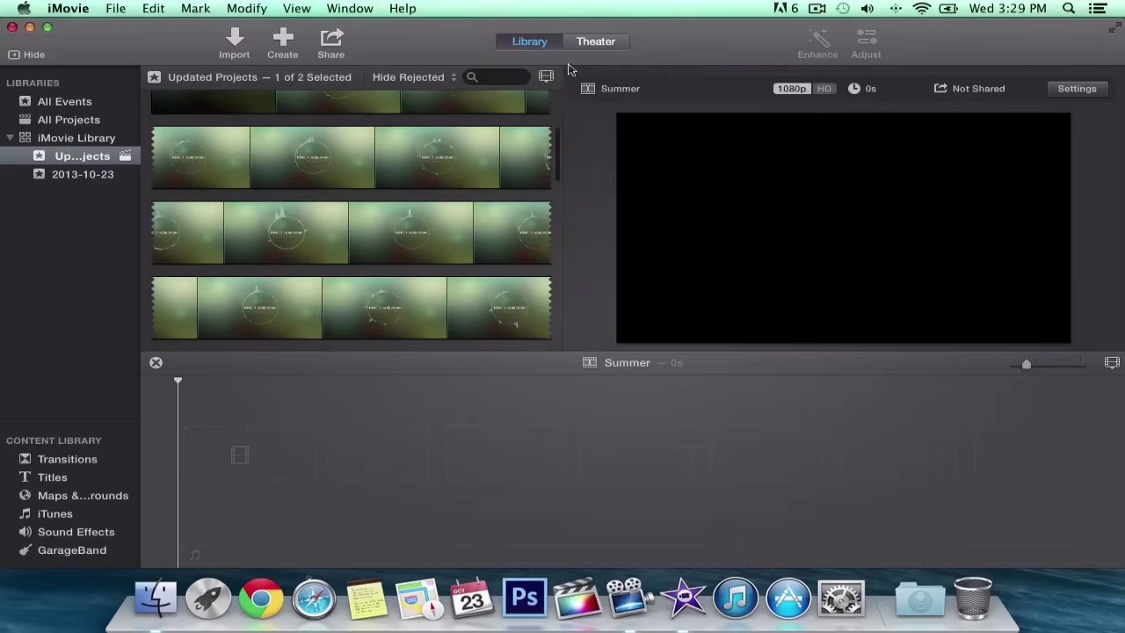
# Step: Make the clip thumbnails in the Updated Projects event slightly smaller by adjusting the clip size
pyautogui.click(546, 77)
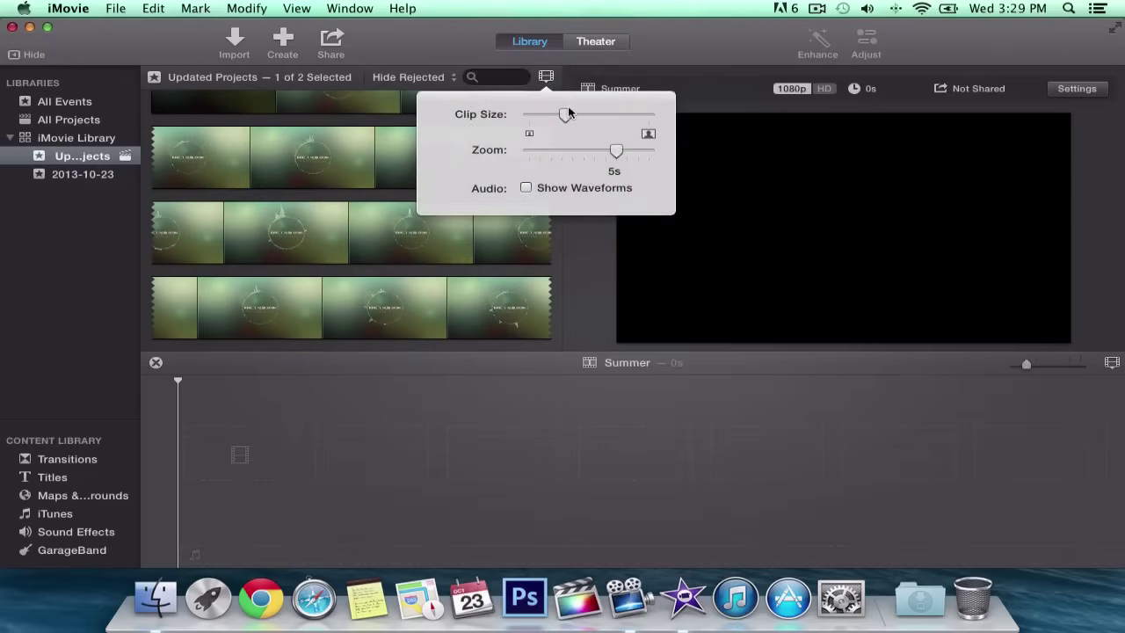
pyautogui.moveTo(565, 116); pyautogui.dragTo(523, 117)
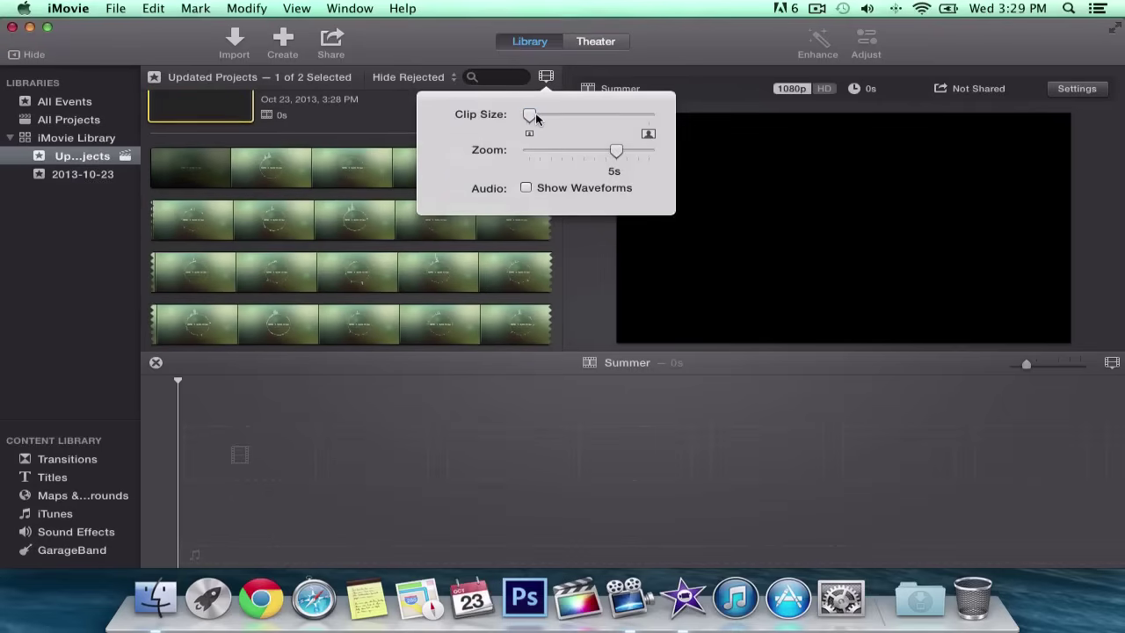
pyautogui.moveTo(532, 115)
pyautogui.mouseDown()
pyautogui.moveTo(683, 118)
pyautogui.moveTo(498, 115)
pyautogui.moveTo(711, 121)
pyautogui.moveTo(536, 115)
pyautogui.moveTo(550, 116)
pyautogui.mouseUp()
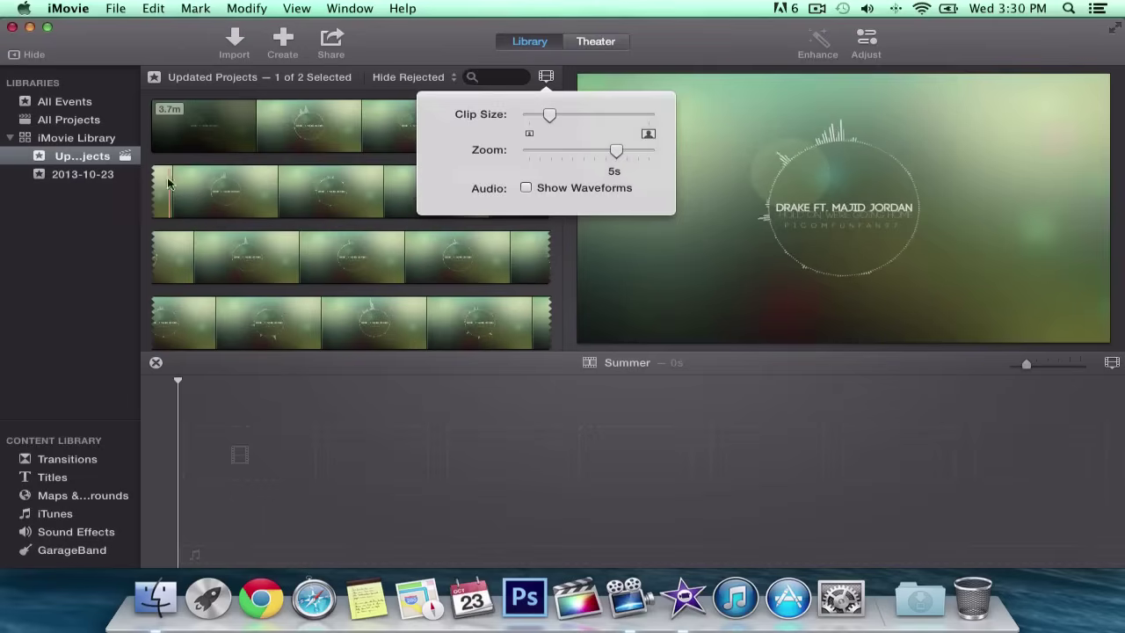
# Step: Try the filmstrip zoom at both extremes, All and ½s, and return it to All
pyautogui.moveTo(616, 151); pyautogui.dragTo(531, 149)
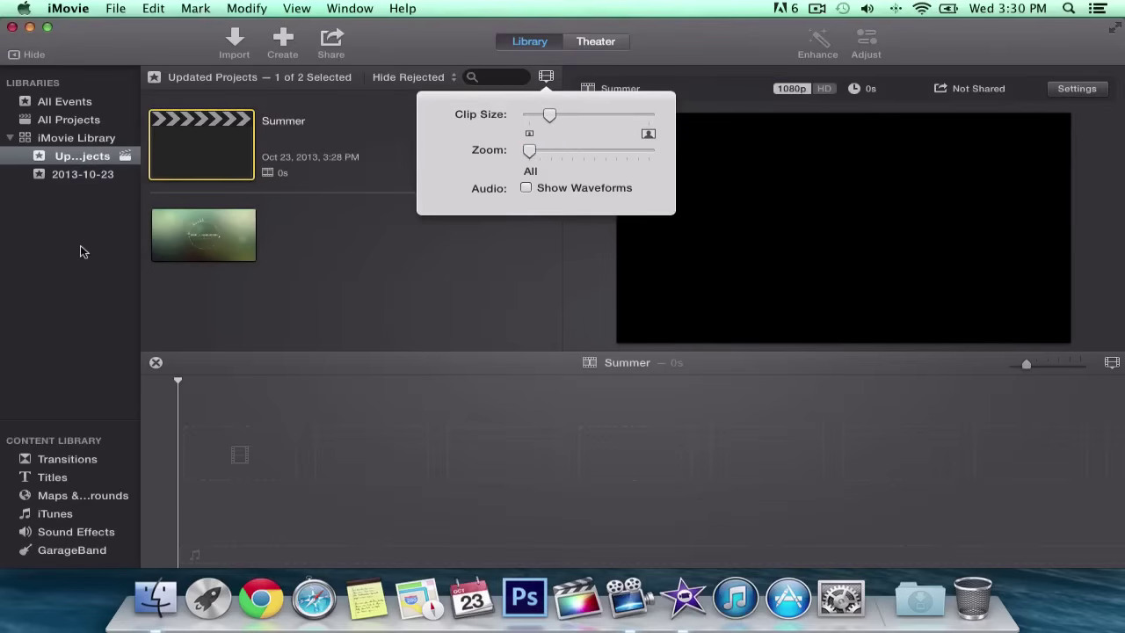
pyautogui.moveTo(529, 150); pyautogui.dragTo(652, 150)
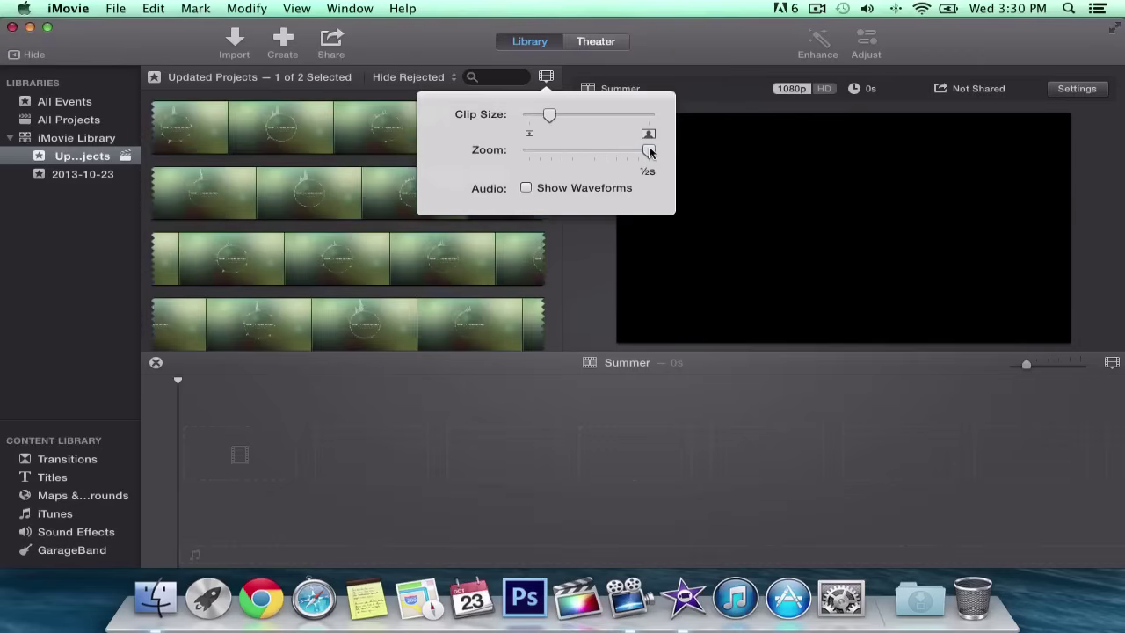
pyautogui.moveTo(641, 147); pyautogui.dragTo(556, 143)
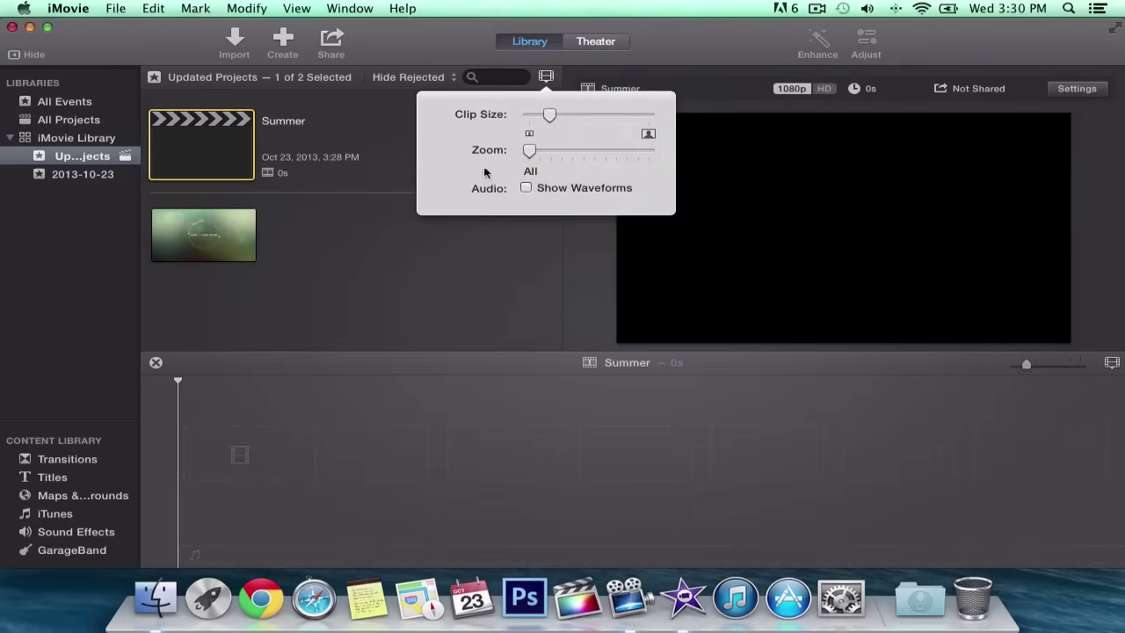
# Step: Show the audio waveforms on the event clips and set the filmstrip zoom to 30s
pyautogui.click(526, 188)
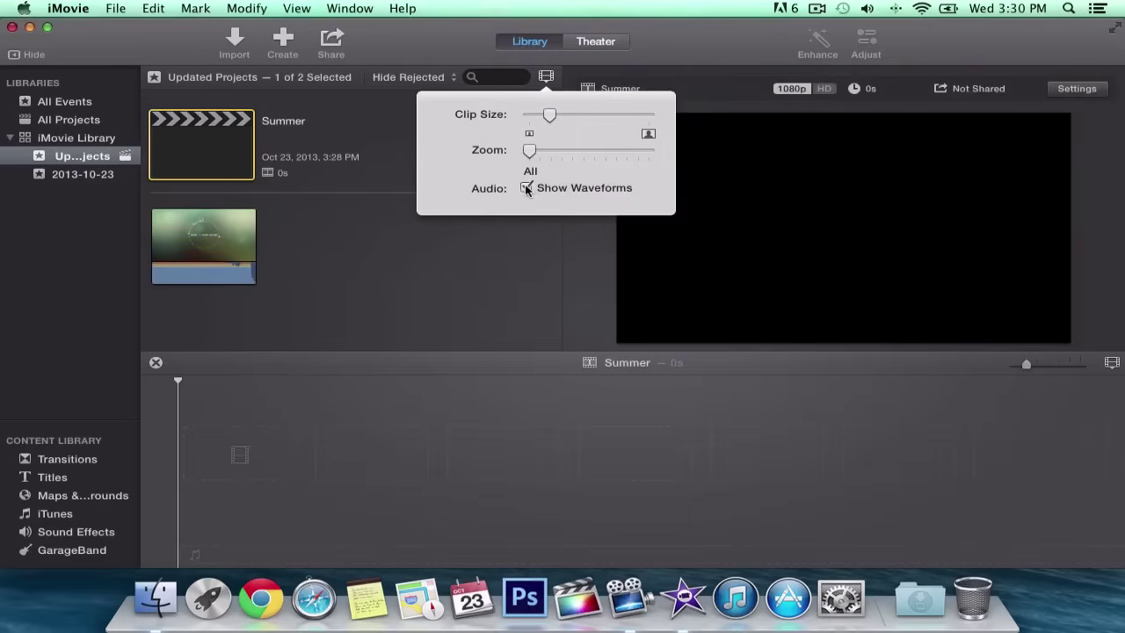
pyautogui.moveTo(531, 152); pyautogui.dragTo(626, 152)
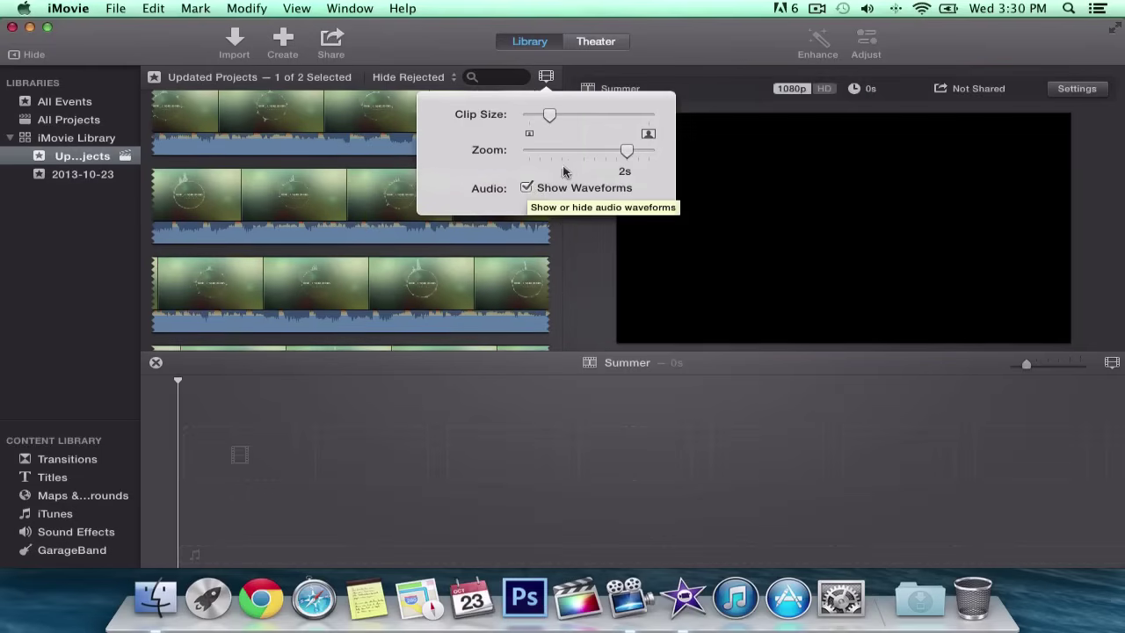
pyautogui.moveTo(627, 151); pyautogui.dragTo(594, 150)
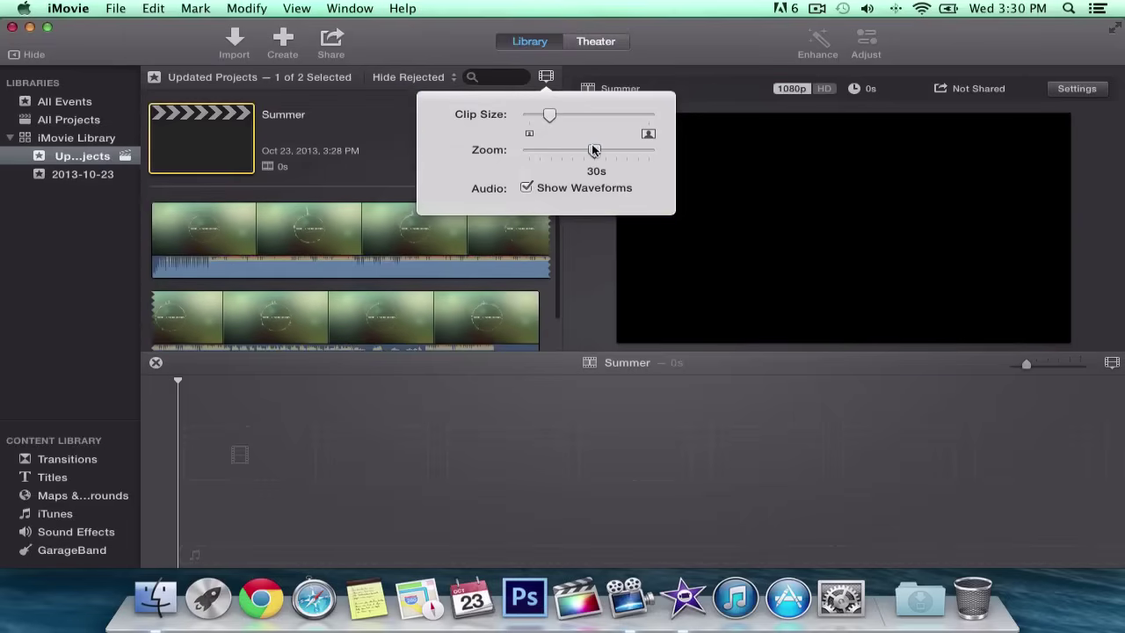
pyautogui.click(550, 73)
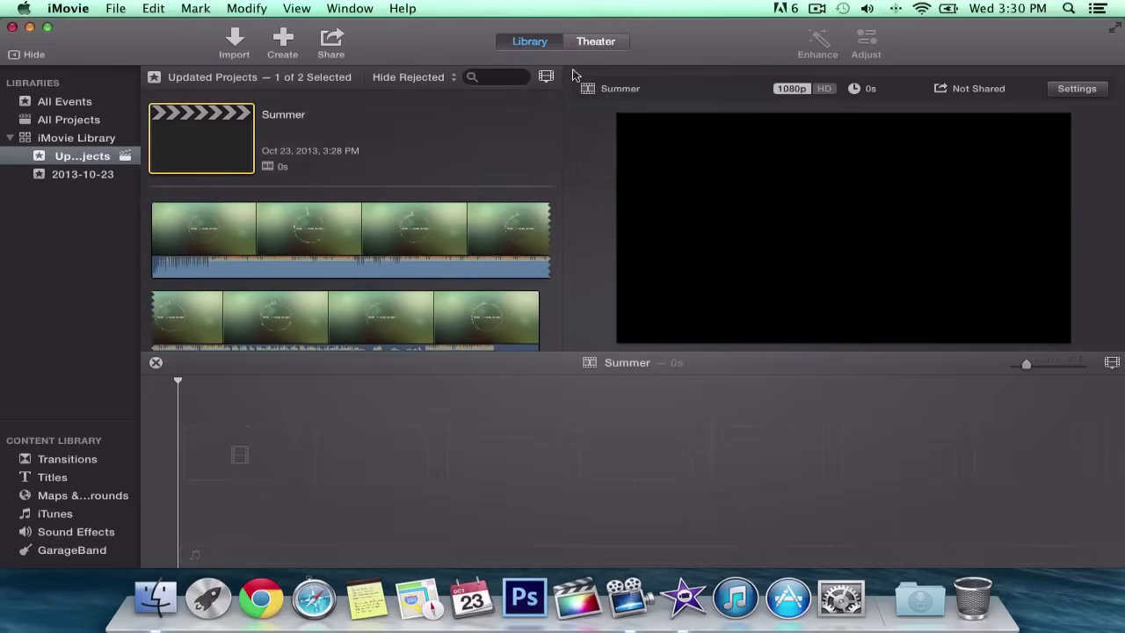
# Step: Look over the clip filter choices and the rating commands for the imported clip, keeping the Hide Rejected filter
pyautogui.click(419, 85)
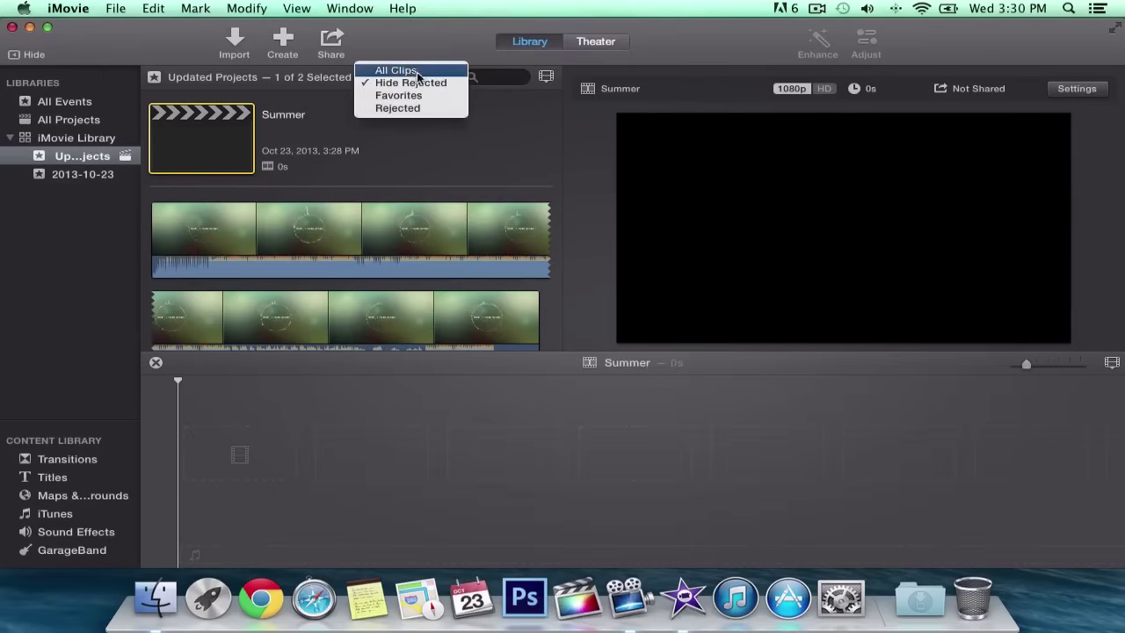
pyautogui.click(496, 119)
pyautogui.rightClick(427, 236)
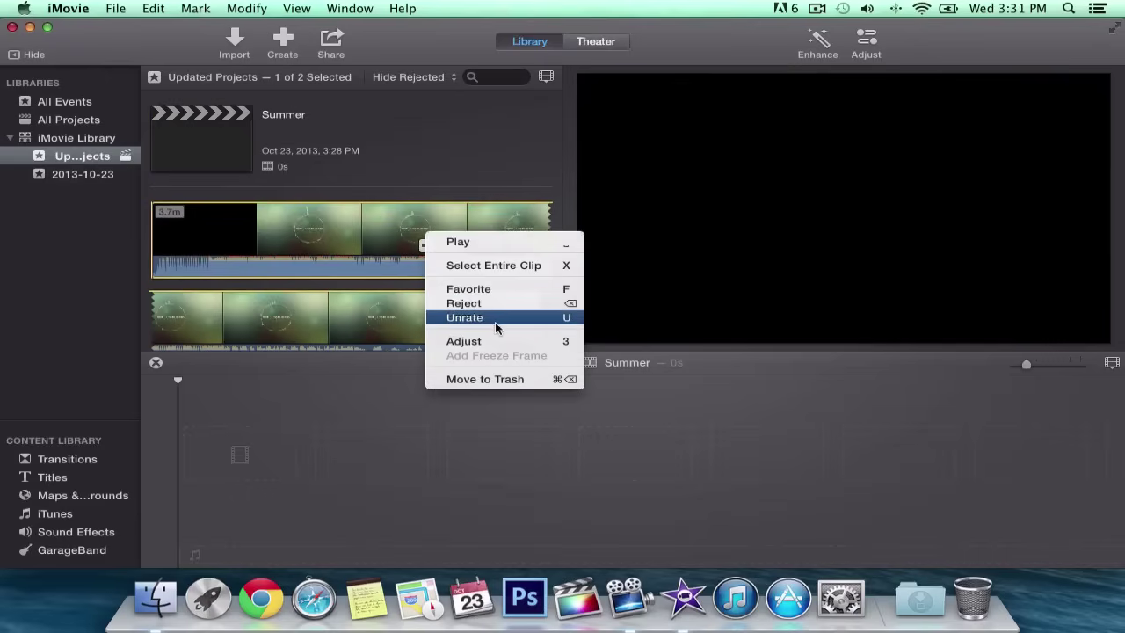
pyautogui.click(461, 170)
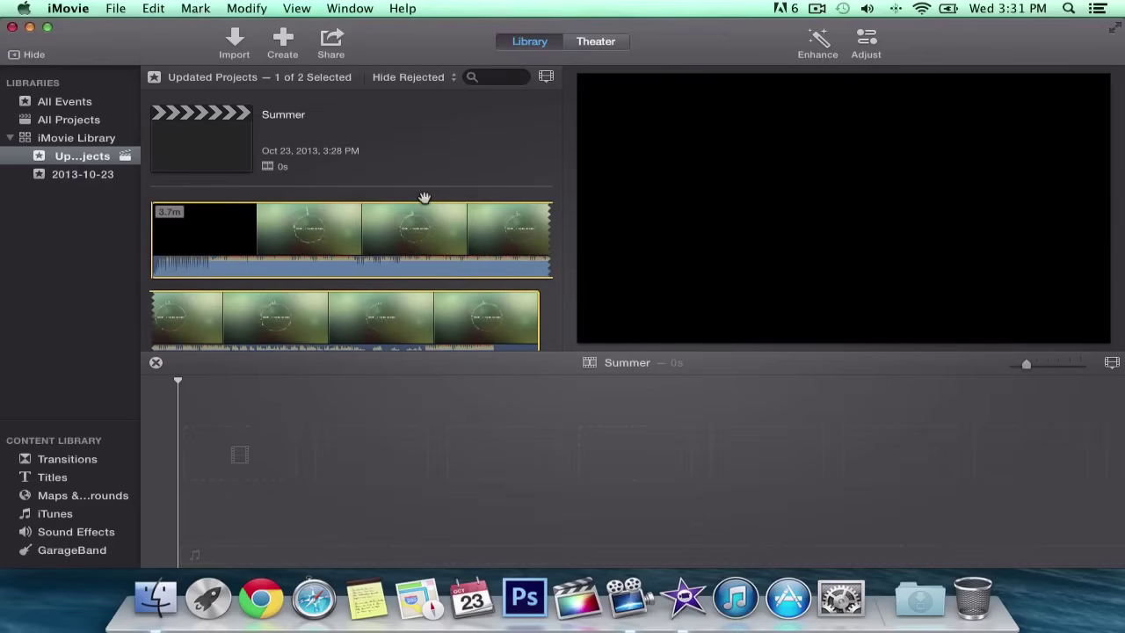
pyautogui.click(546, 77)
pyautogui.click(431, 67)
pyautogui.click(411, 79)
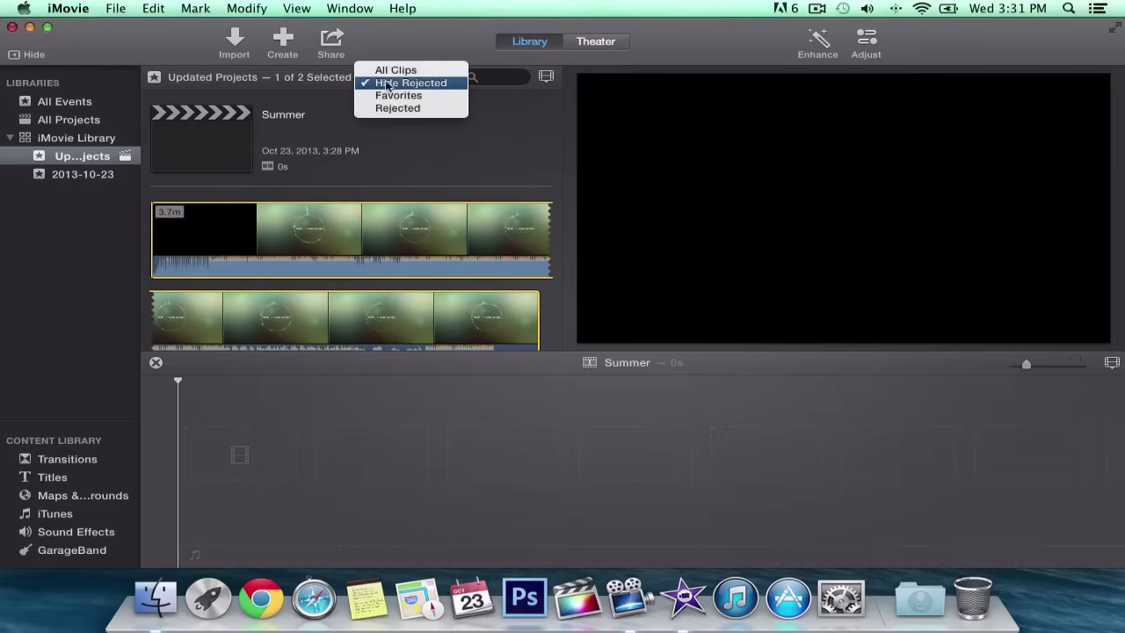
pyautogui.click(416, 42)
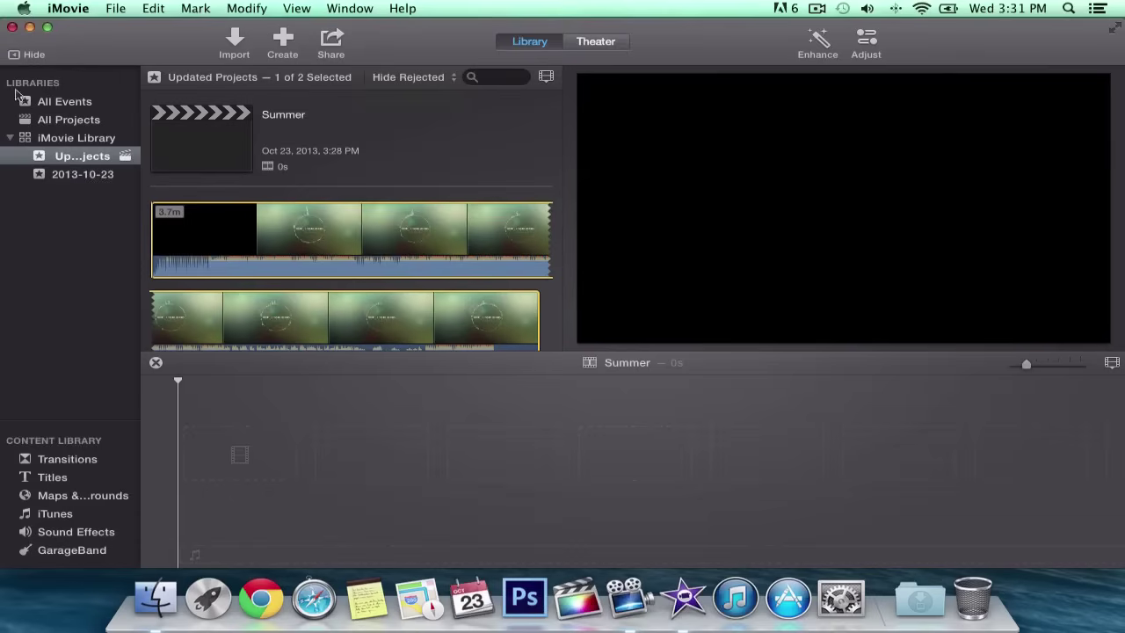
# Step: Look through All Events and All Projects, and show the contents of the whole iMovie Library
pyautogui.click(74, 117)
pyautogui.click(77, 102)
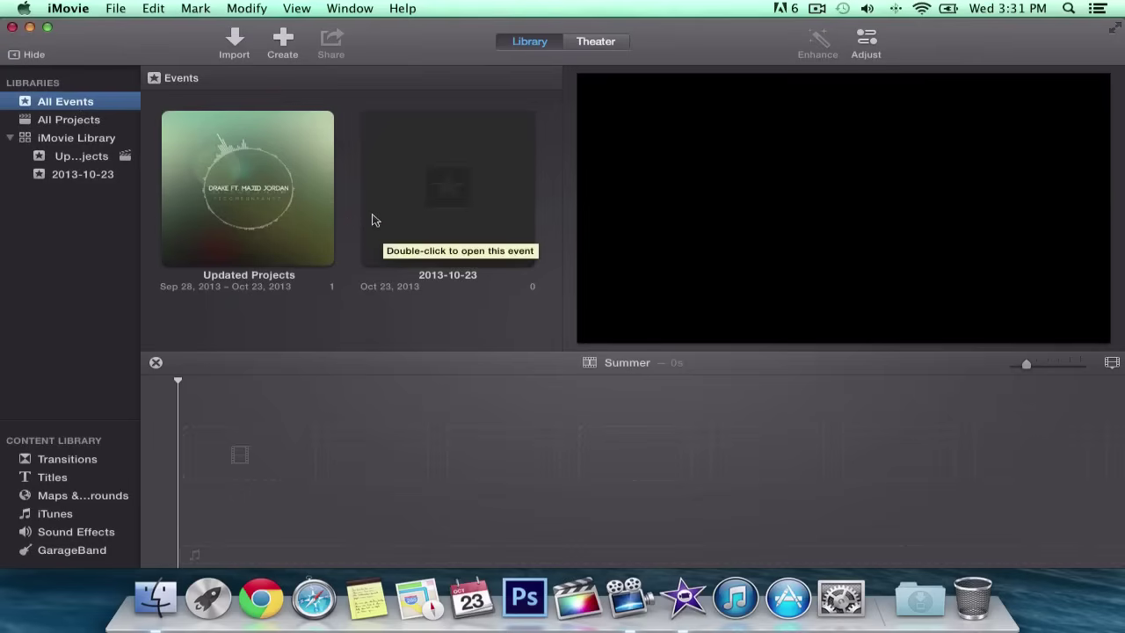
pyautogui.click(75, 120)
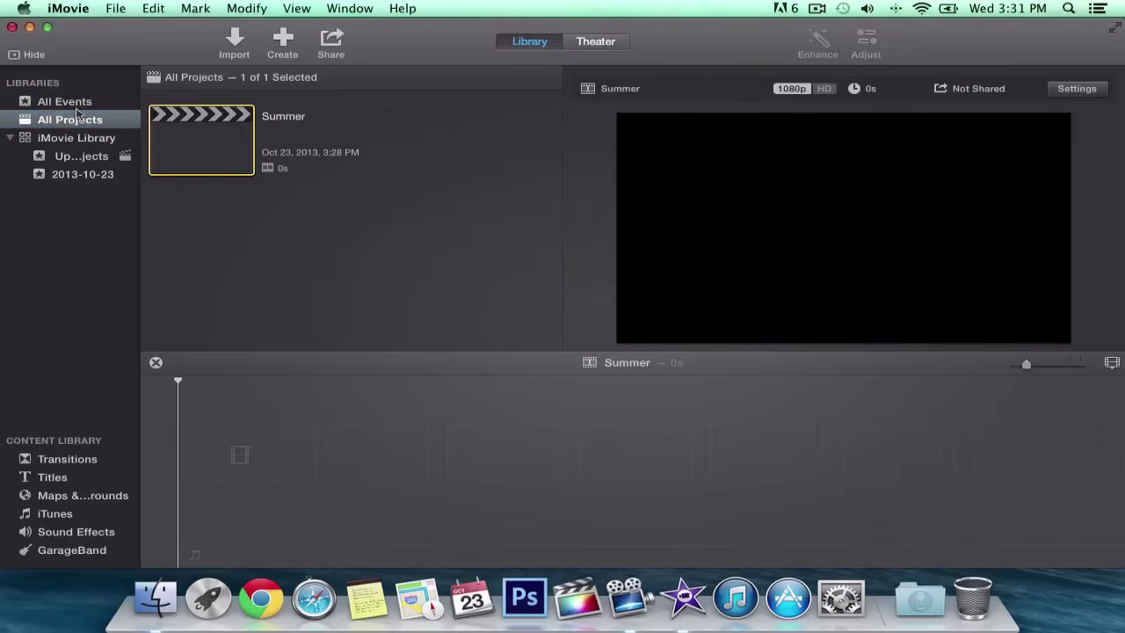
pyautogui.click(60, 101)
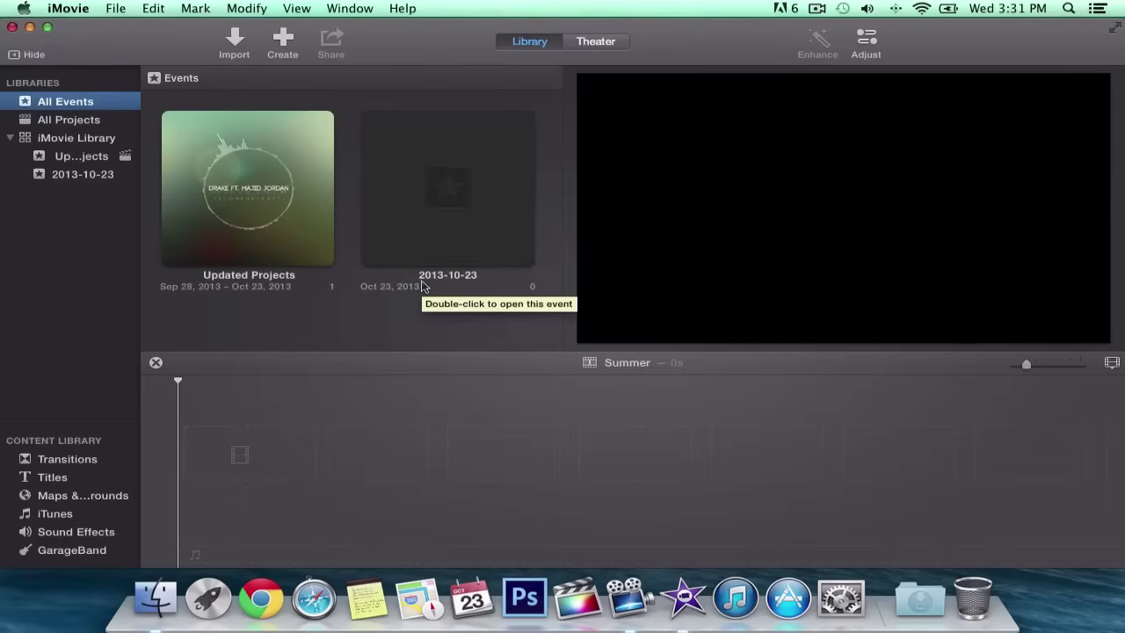
pyautogui.click(76, 119)
pyautogui.click(235, 159)
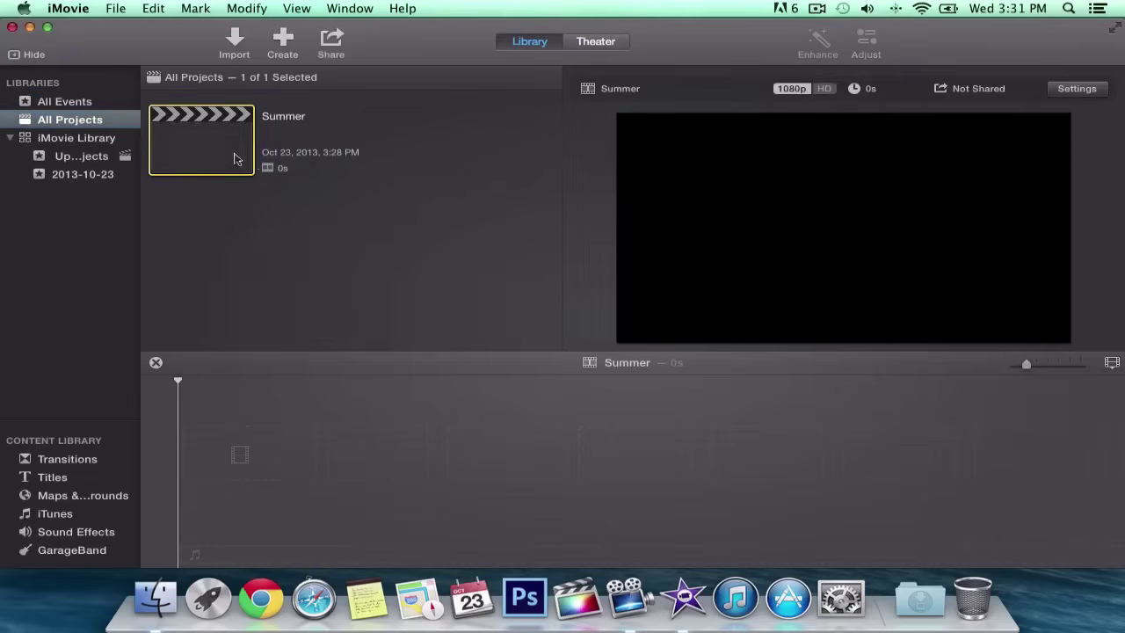
pyautogui.click(61, 141)
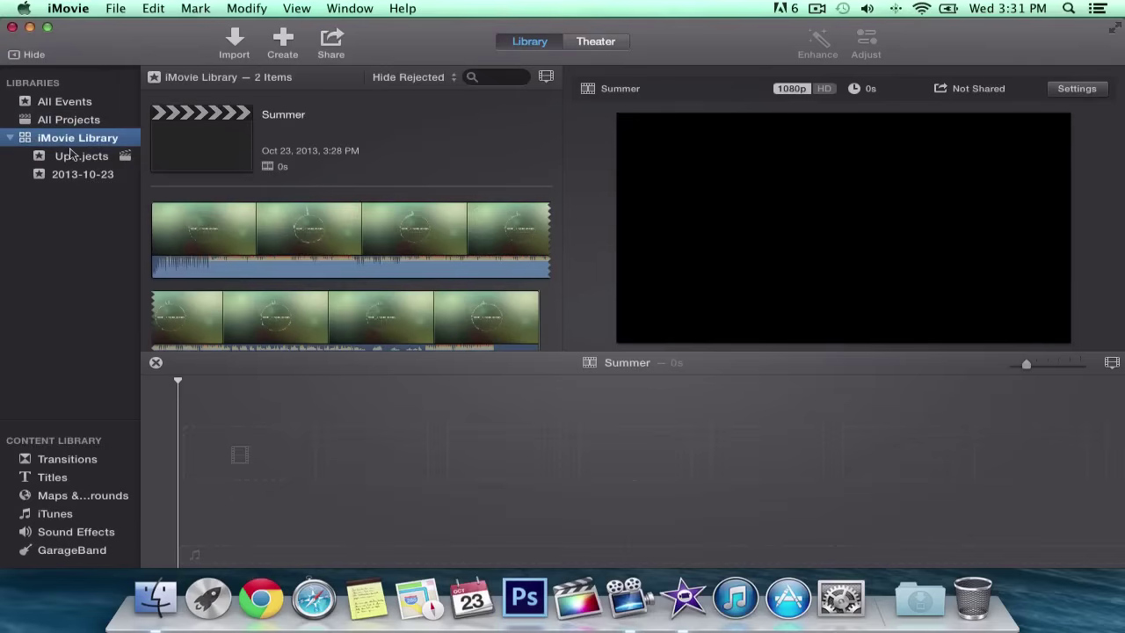
pyautogui.click(437, 487)
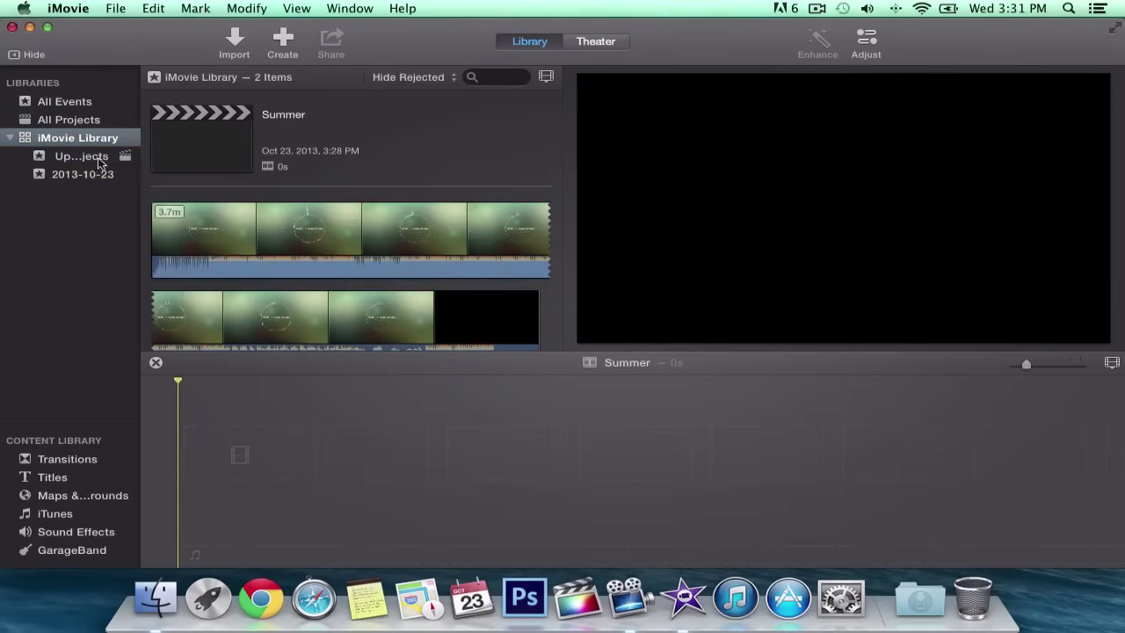
# Step: Look over the file and edit commands, including those for opening a new library, without applying any
pyautogui.click(116, 13)
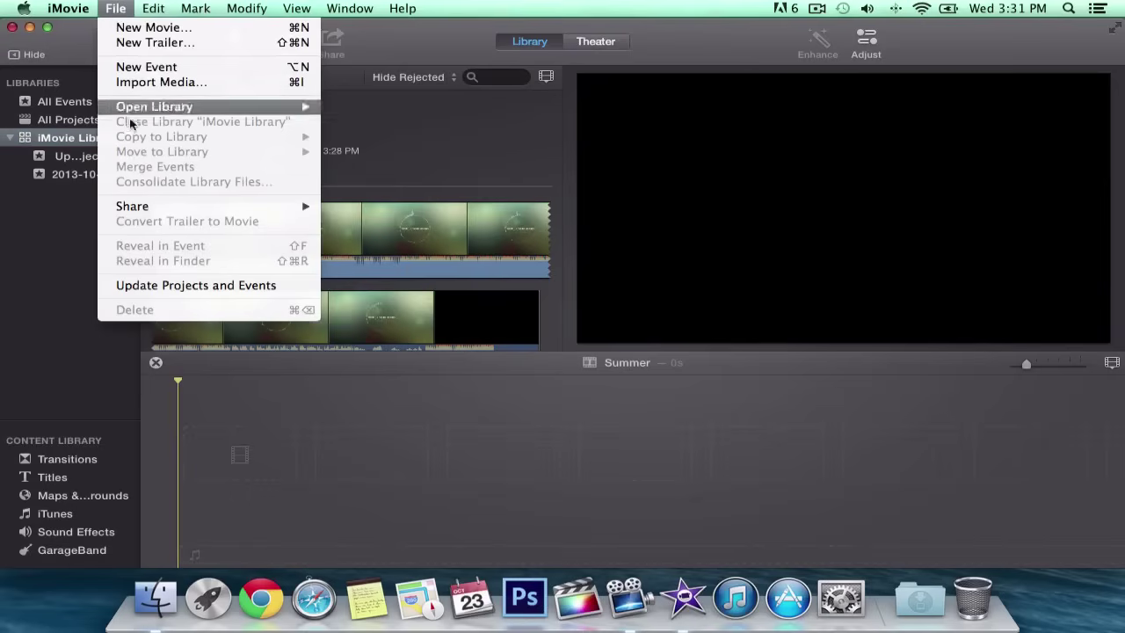
pyautogui.moveTo(146, 112)
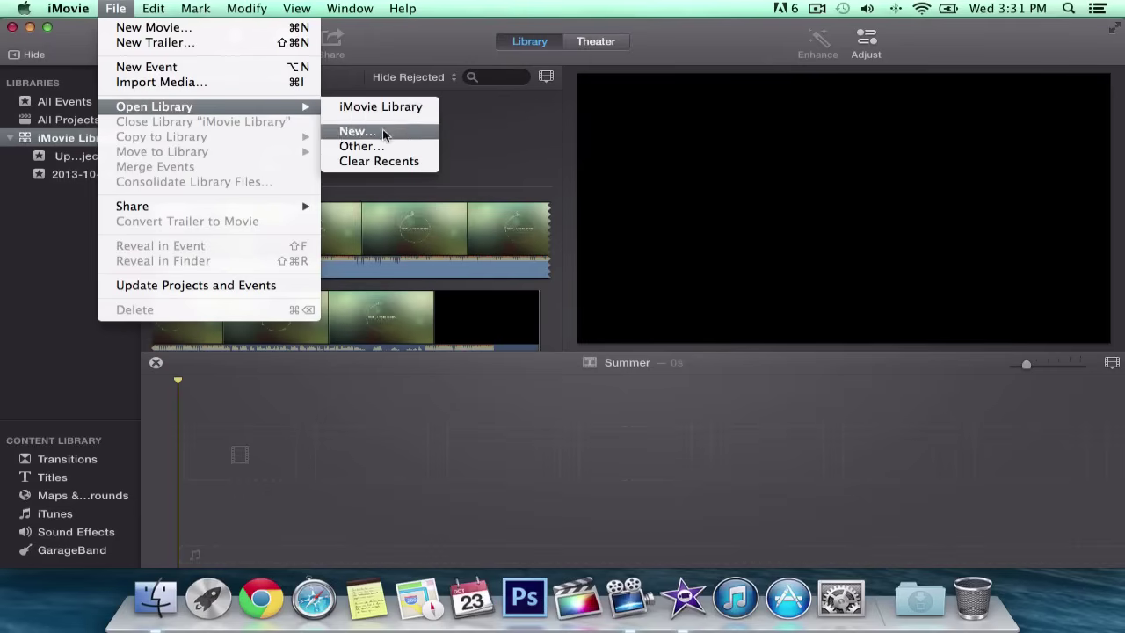
pyautogui.moveTo(186, 6)
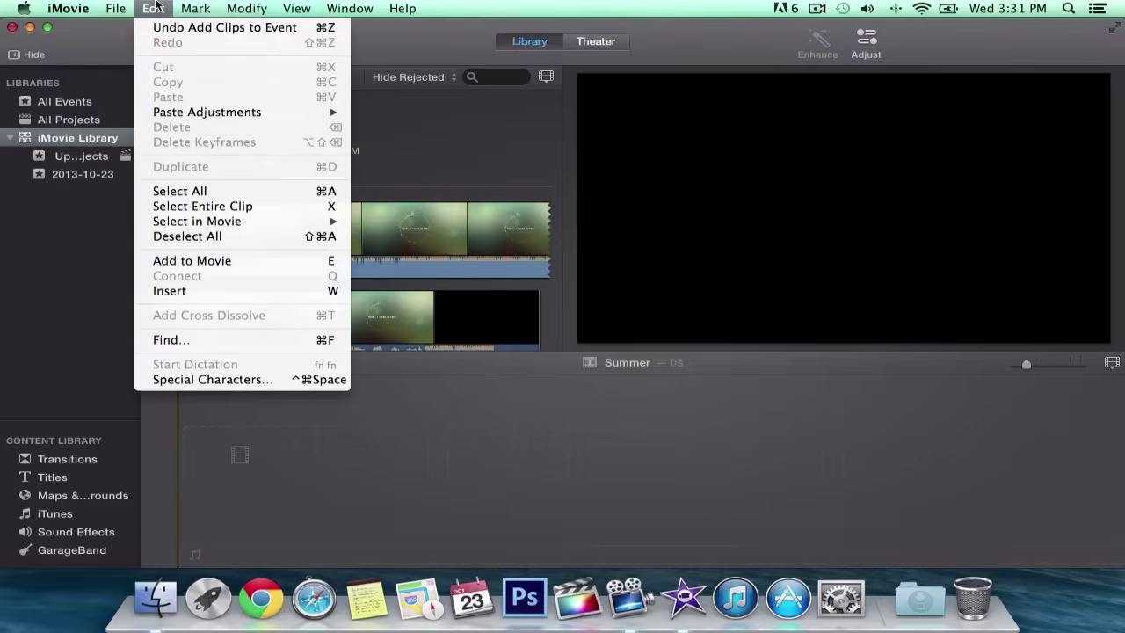
pyautogui.moveTo(117, 7)
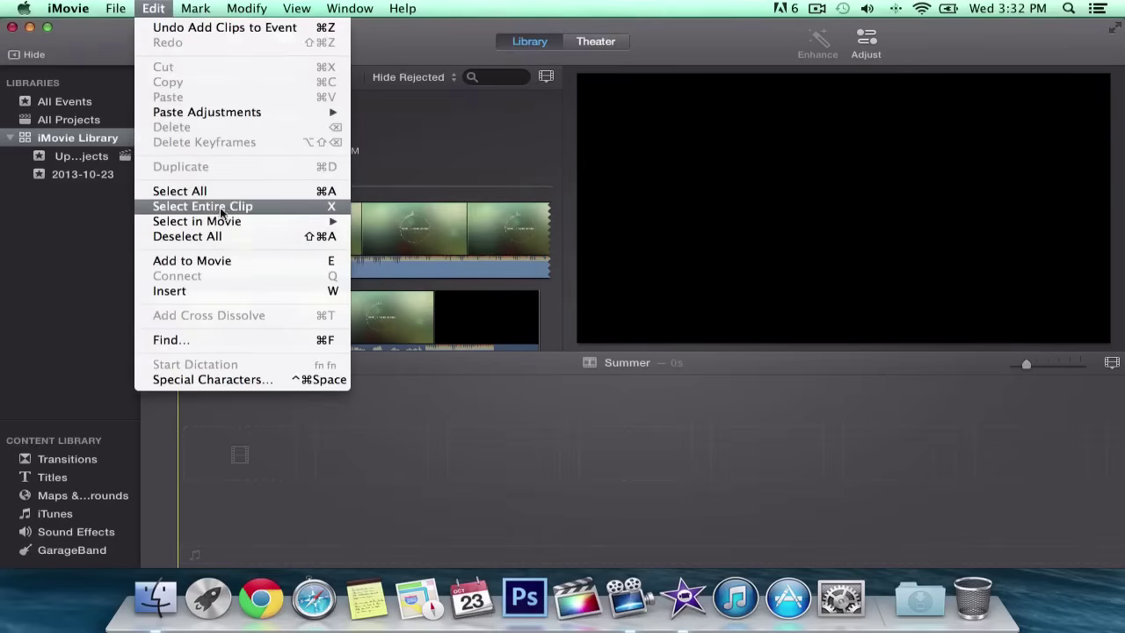
pyautogui.click(451, 141)
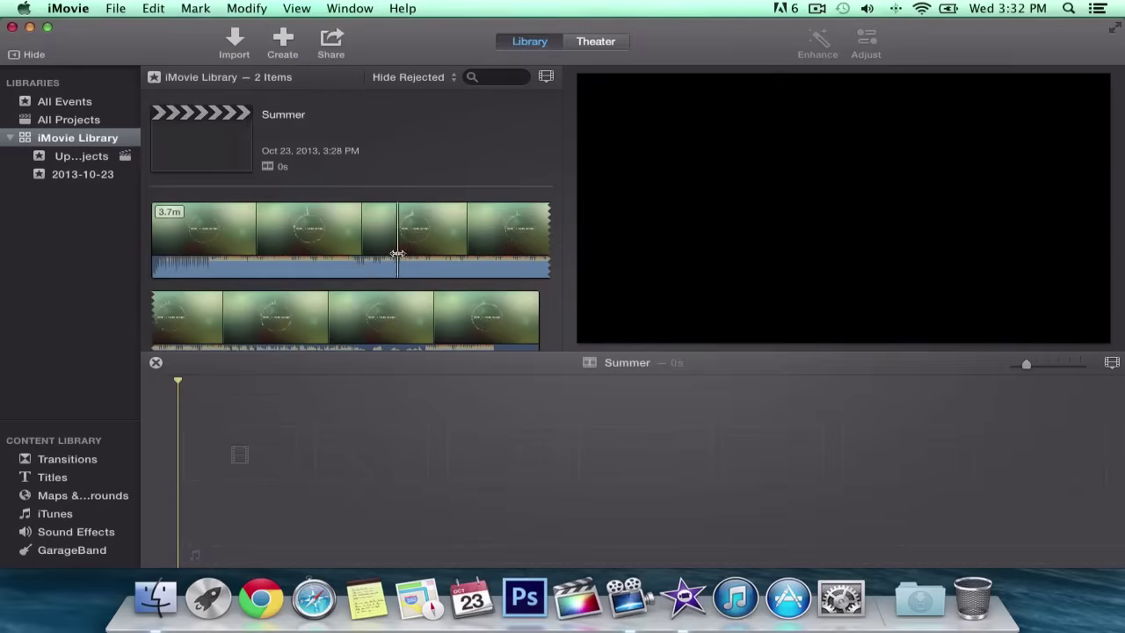
# Step: Select a section of about one minute in the first half of the imported clip and add it to the Summer timeline
pyautogui.moveTo(398, 253); pyautogui.dragTo(339, 364)
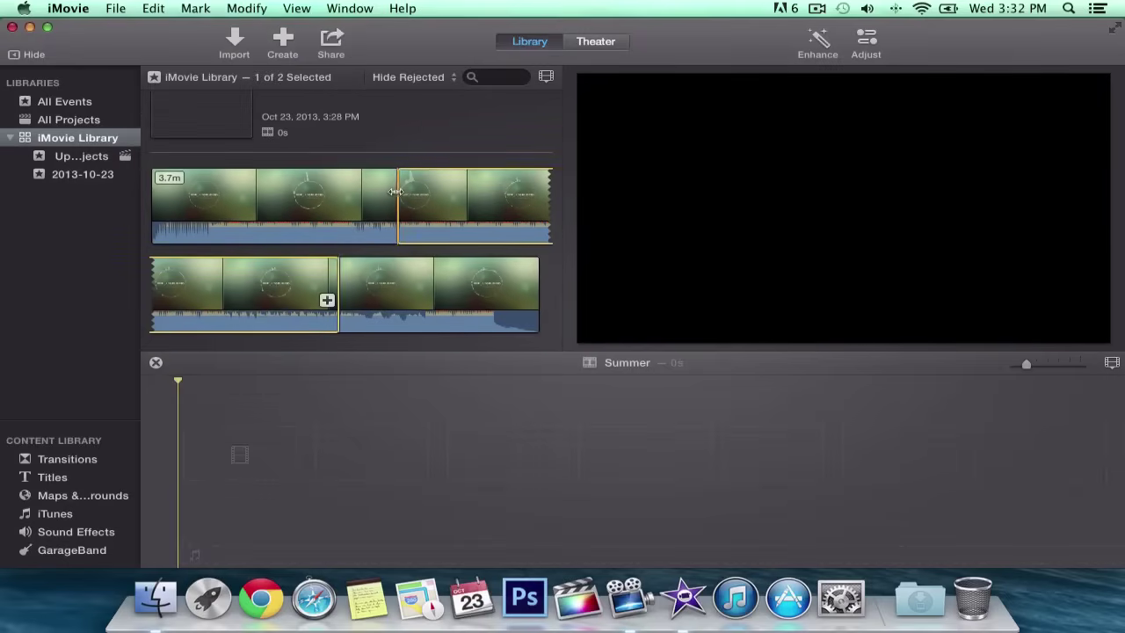
pyautogui.moveTo(396, 191); pyautogui.dragTo(219, 188)
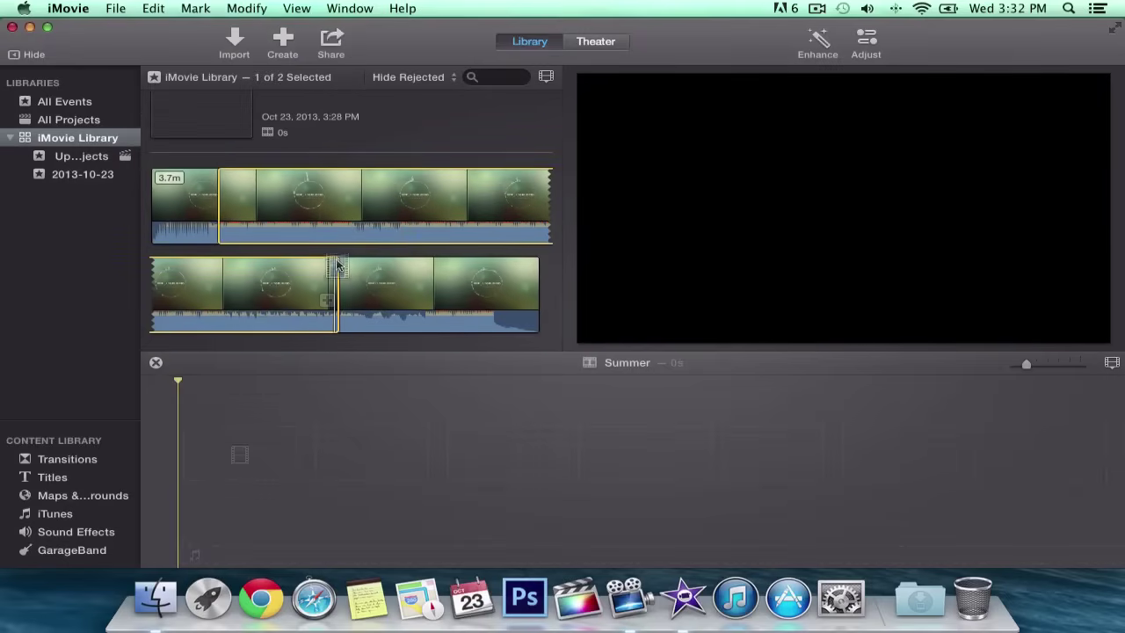
pyautogui.moveTo(336, 264); pyautogui.dragTo(466, 211)
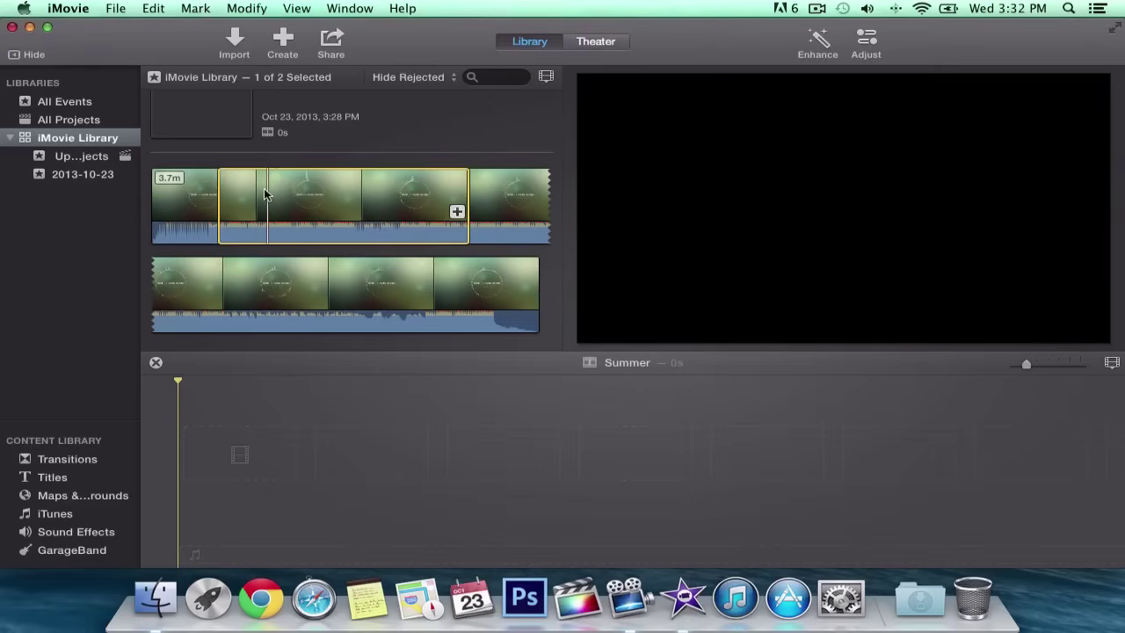
pyautogui.moveTo(213, 188); pyautogui.dragTo(245, 189)
pyautogui.moveTo(414, 191); pyautogui.dragTo(274, 442)
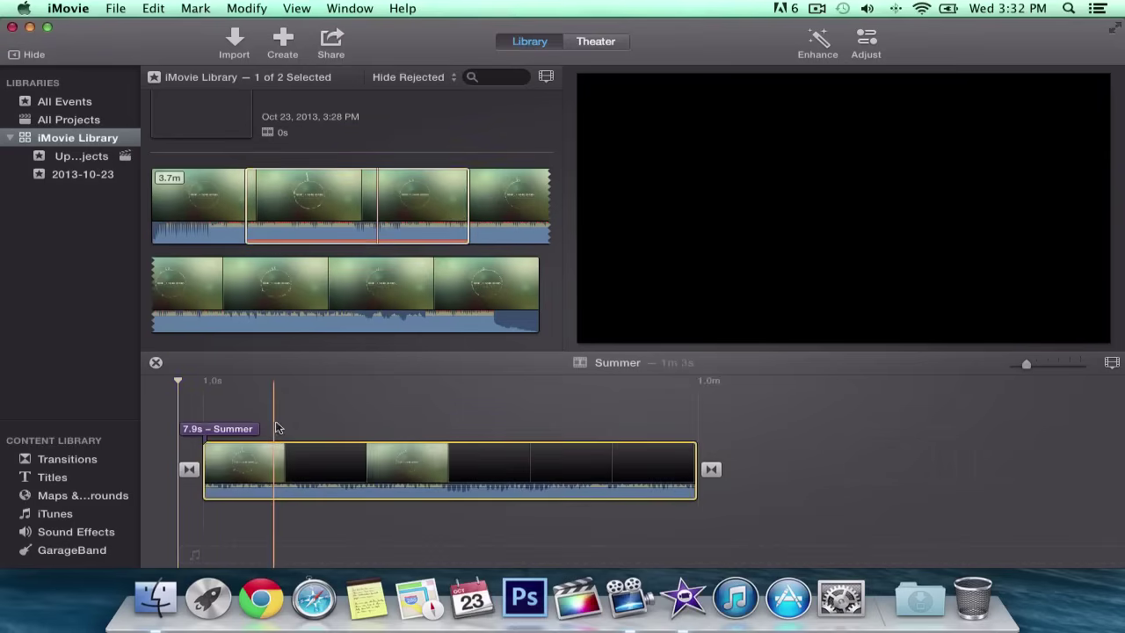
# Step: Play a few seconds of the Summer movie from within its opening title and look over the timeline
pyautogui.click(232, 391)
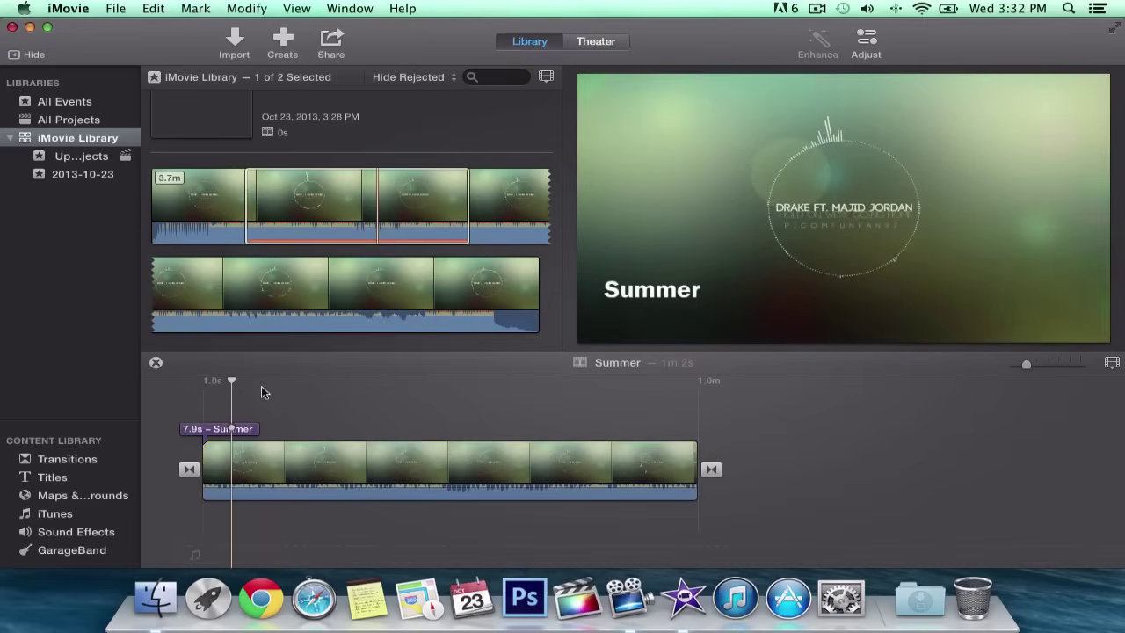
pyautogui.press('space')
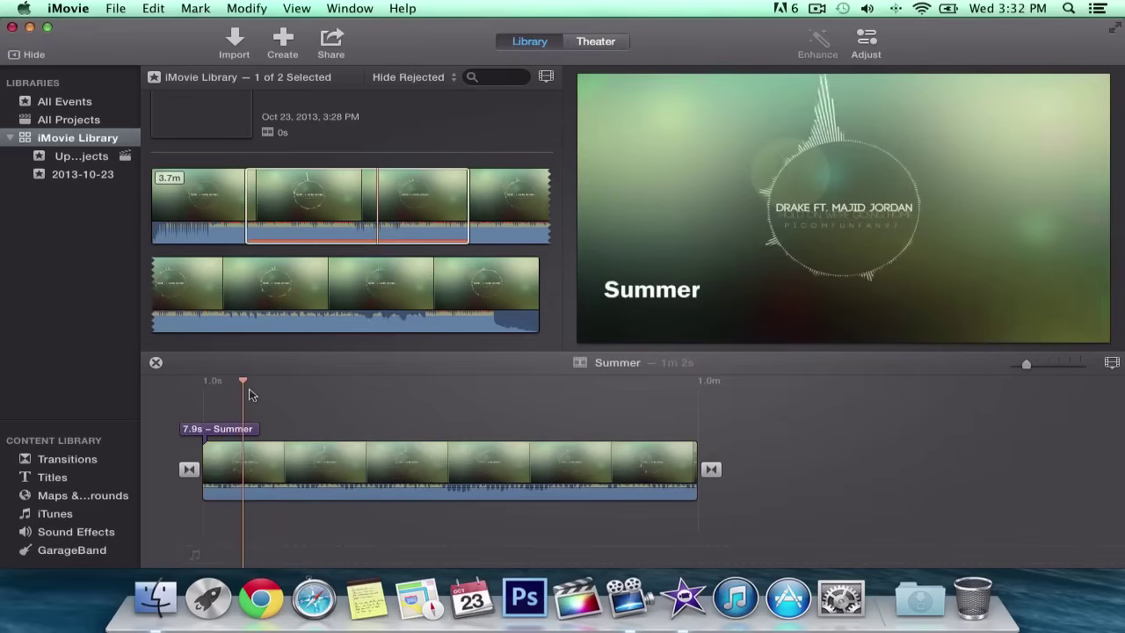
pyautogui.press('space')
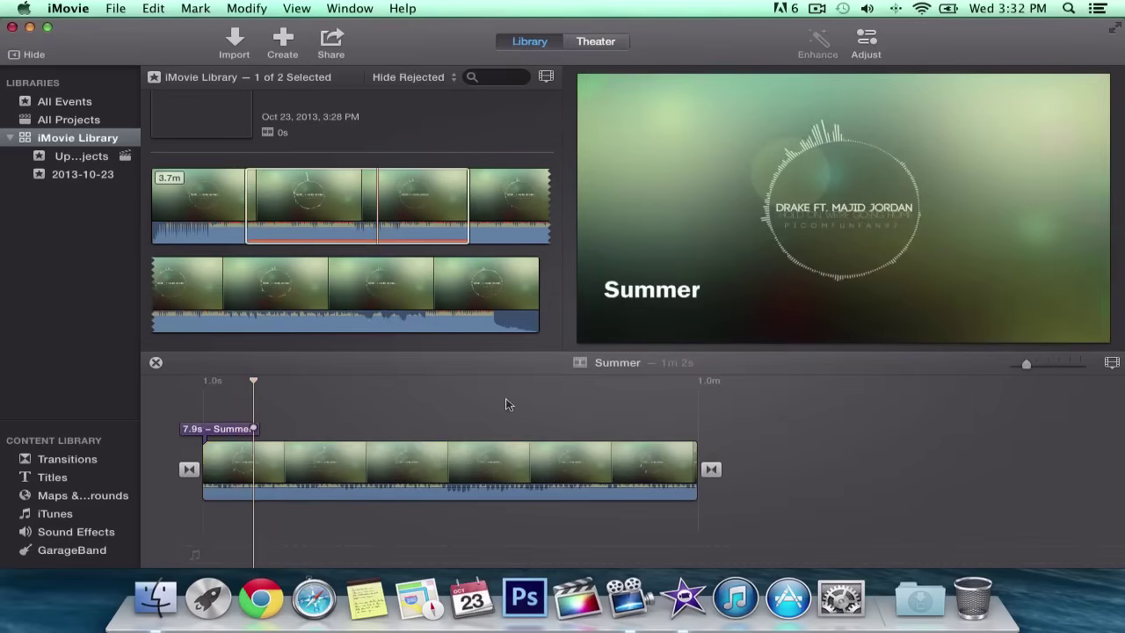
pyautogui.scroll(-2, 211, 474)
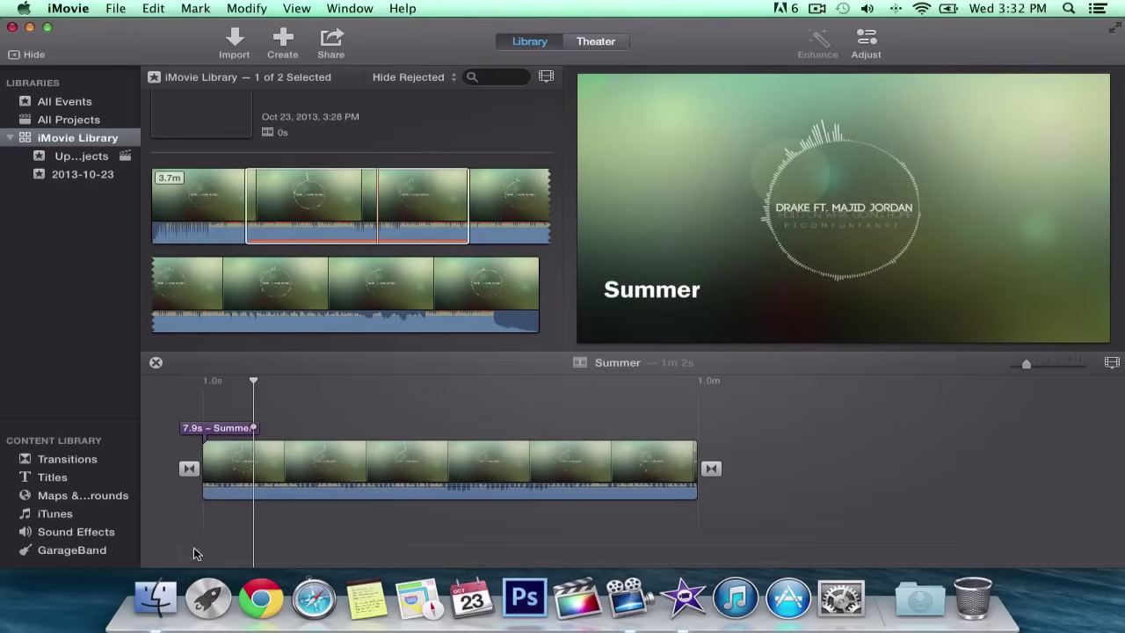
pyautogui.scroll(1, 196, 553)
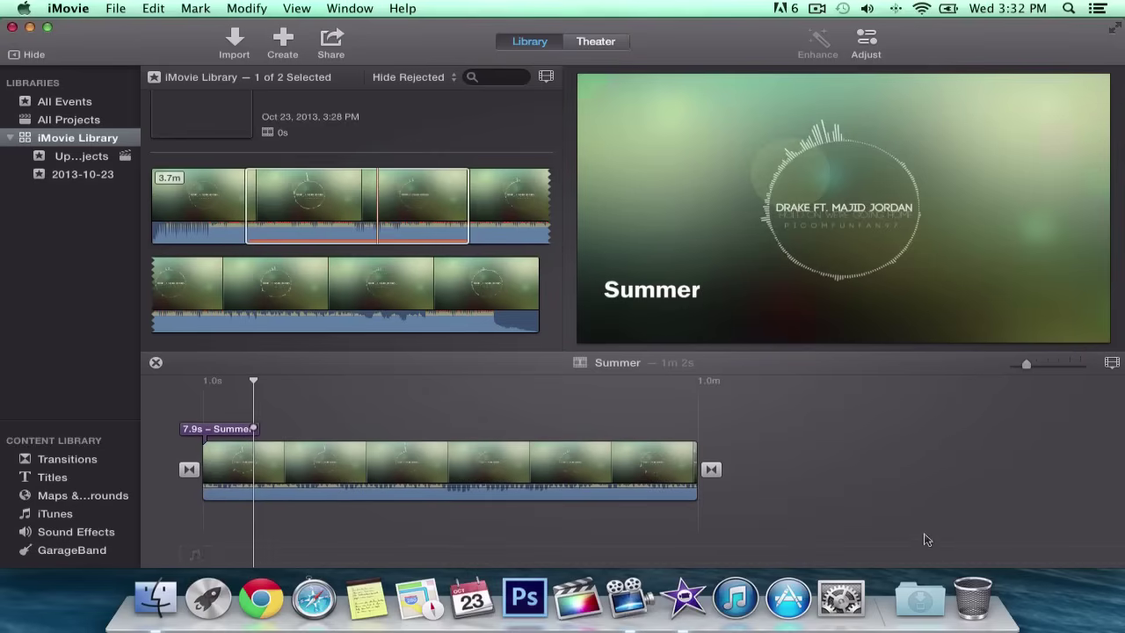
# Step: Inspect the transition at the start of the Summer timeline in the Precision Editor, then close the editor
pyautogui.click(188, 471)
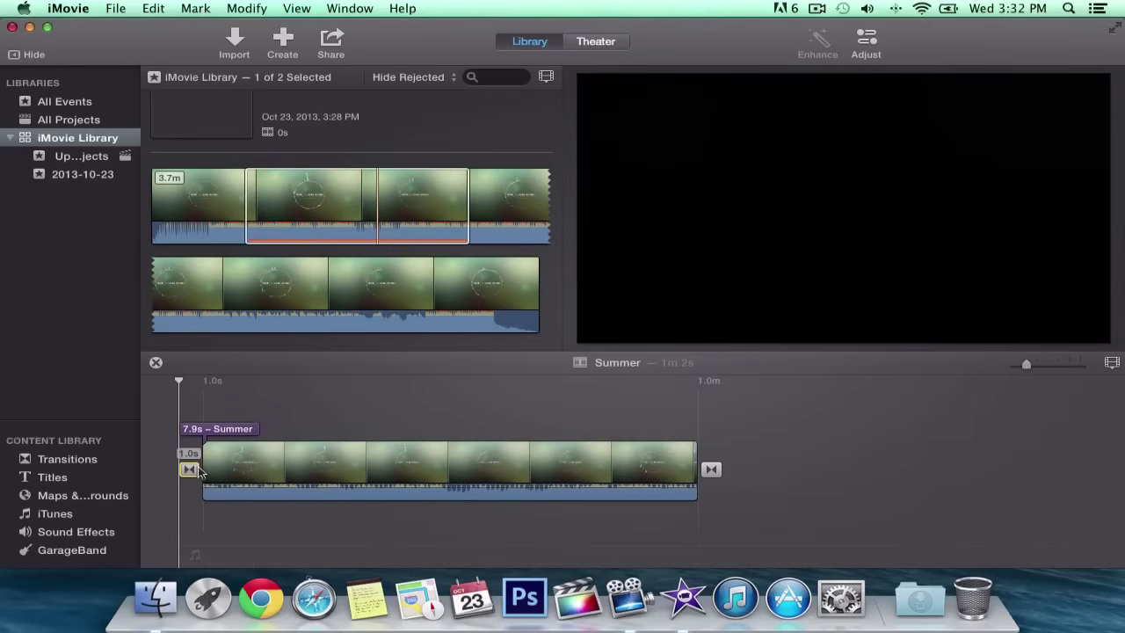
pyautogui.rightClick(195, 470)
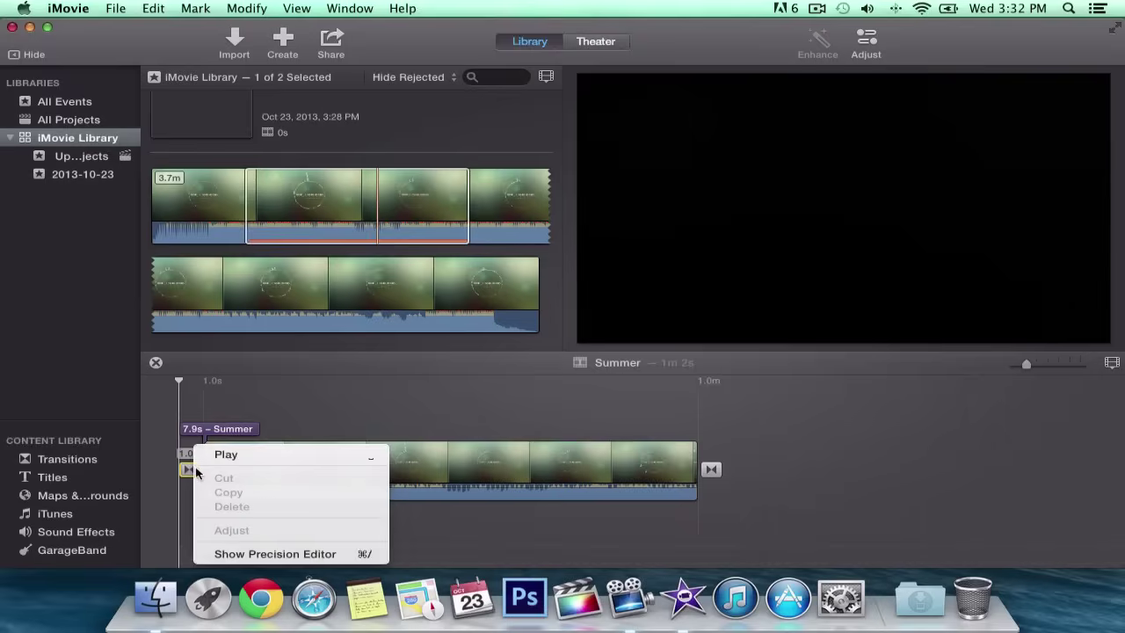
pyautogui.click(272, 554)
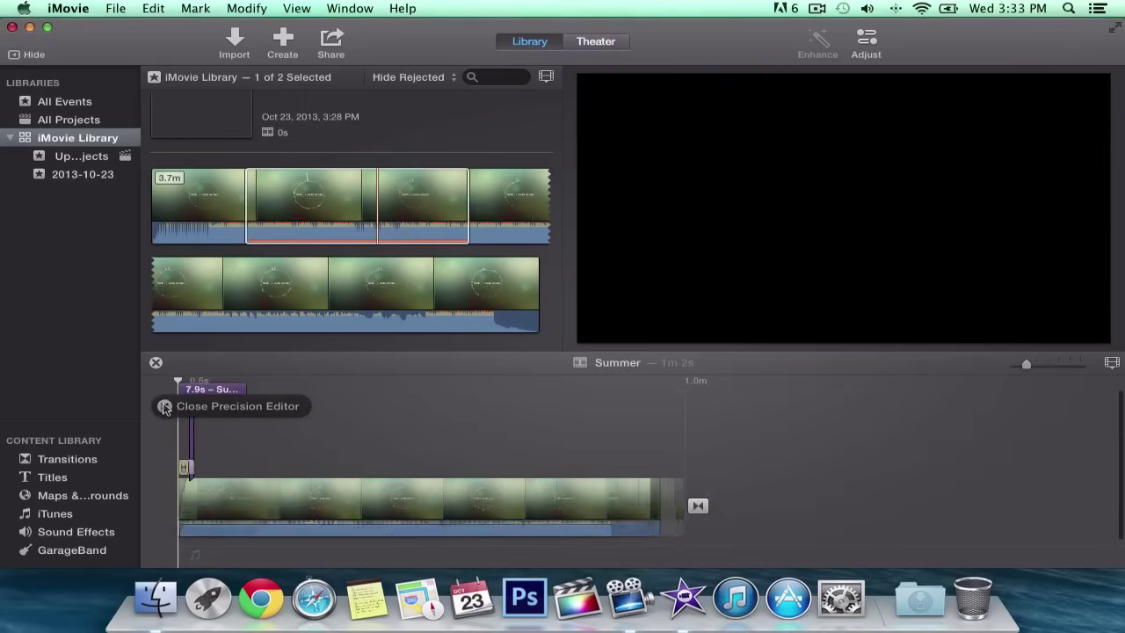
pyautogui.click(165, 406)
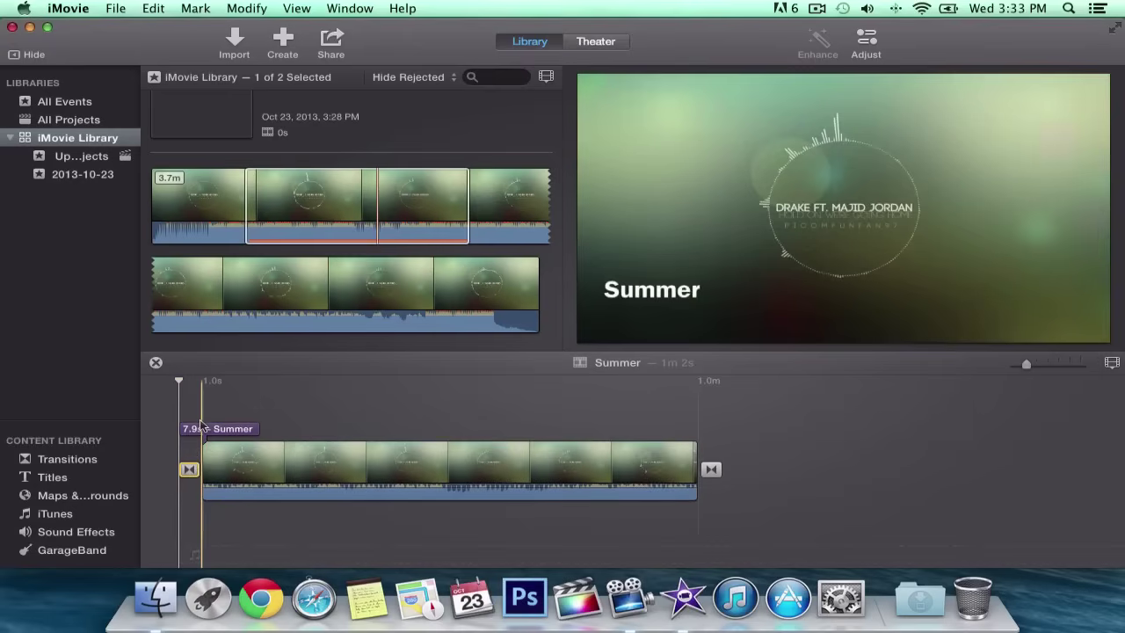
# Step: Look through the available transitions, from the Simple theme's own to the wipes, slides and puzzles, without adding any
pyautogui.click(50, 458)
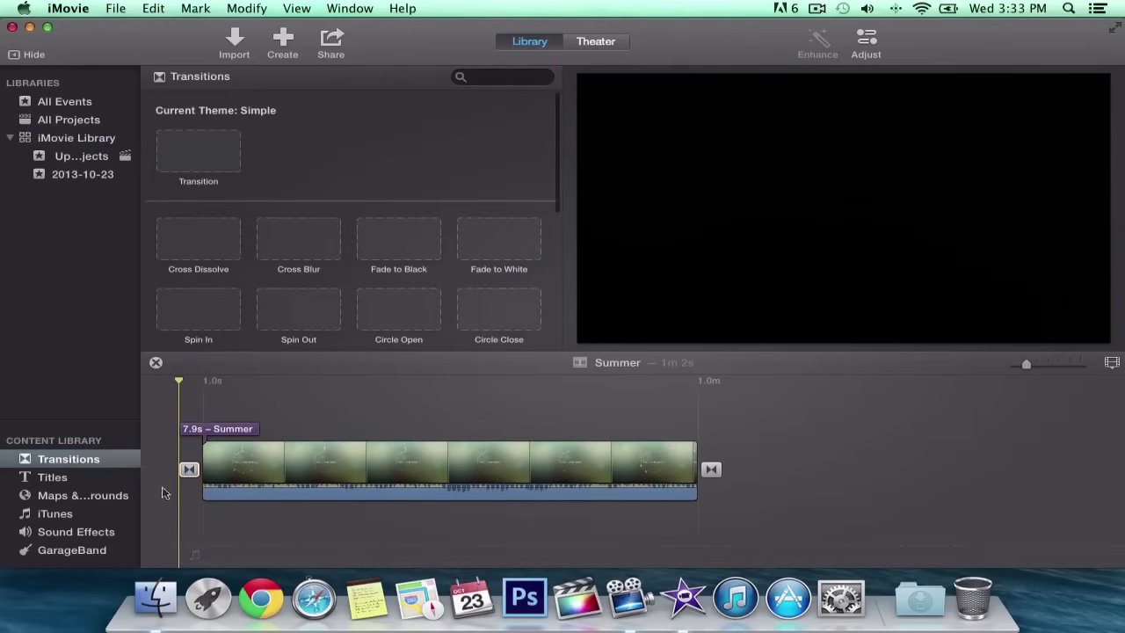
pyautogui.rightClick(188, 471)
pyautogui.press('Escape')
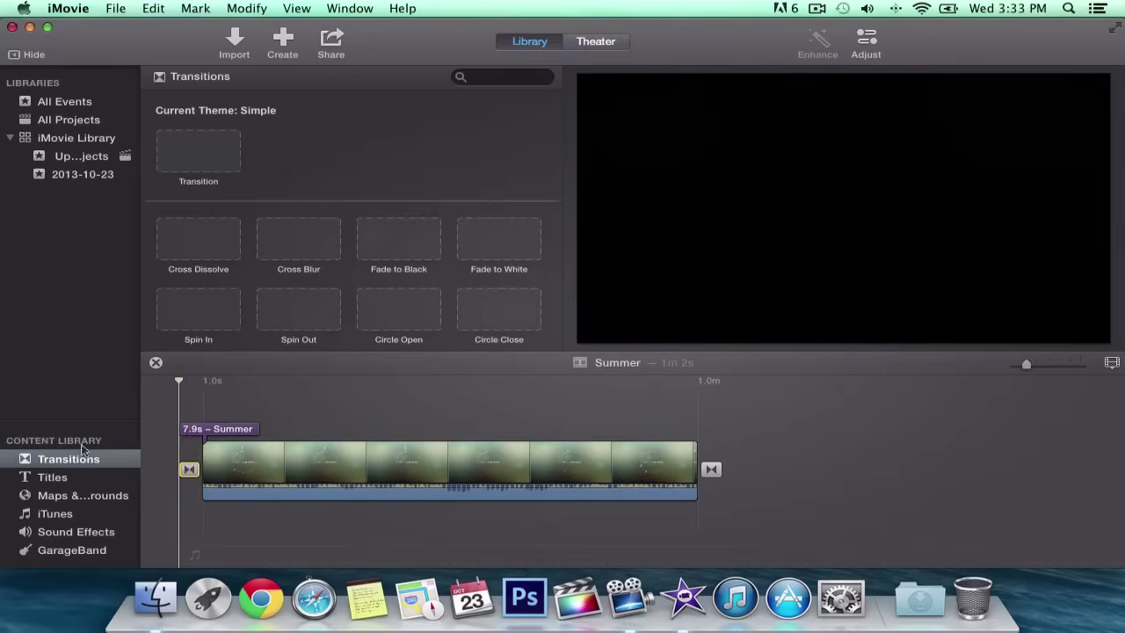
pyautogui.scroll(-2, 199, 166)
pyautogui.click(206, 220)
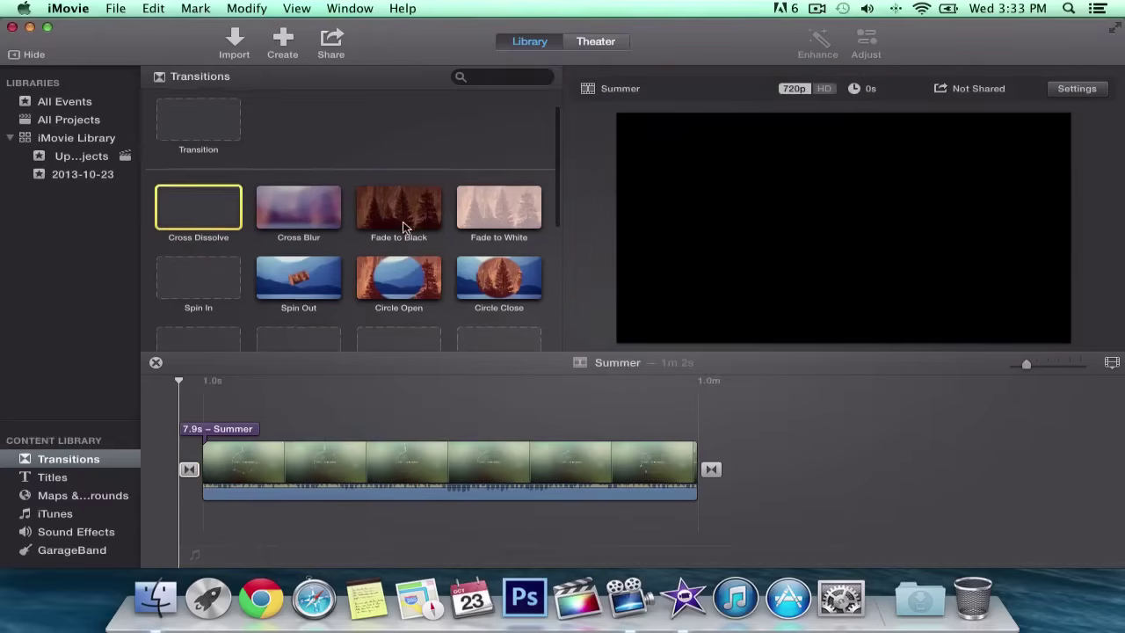
pyautogui.scroll(-5, 403, 227)
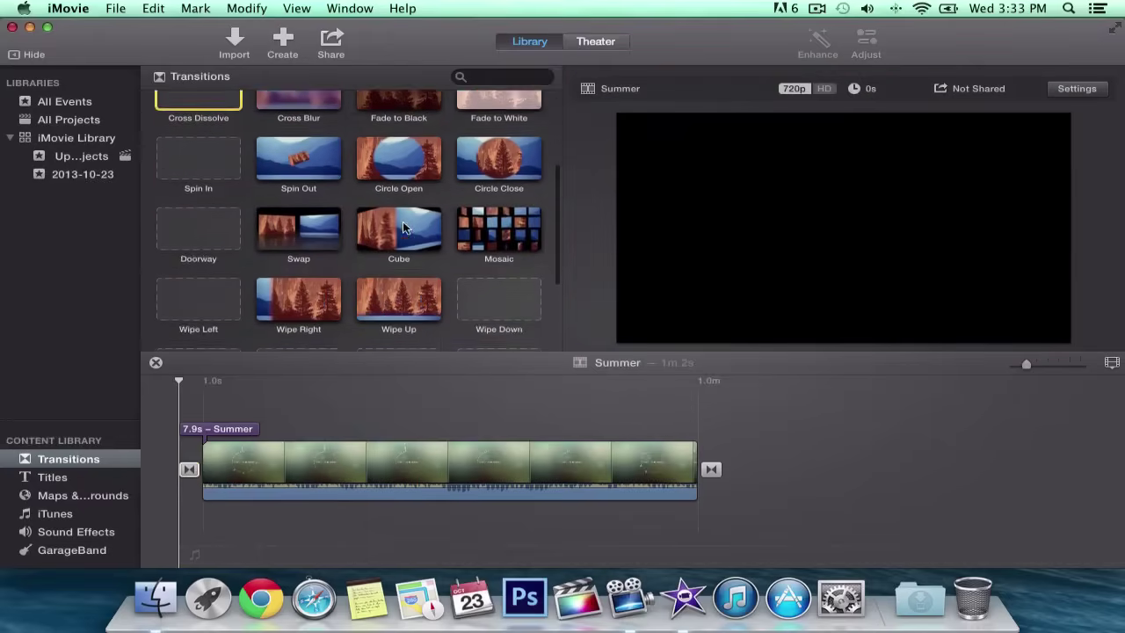
pyautogui.scroll(-5, 402, 226)
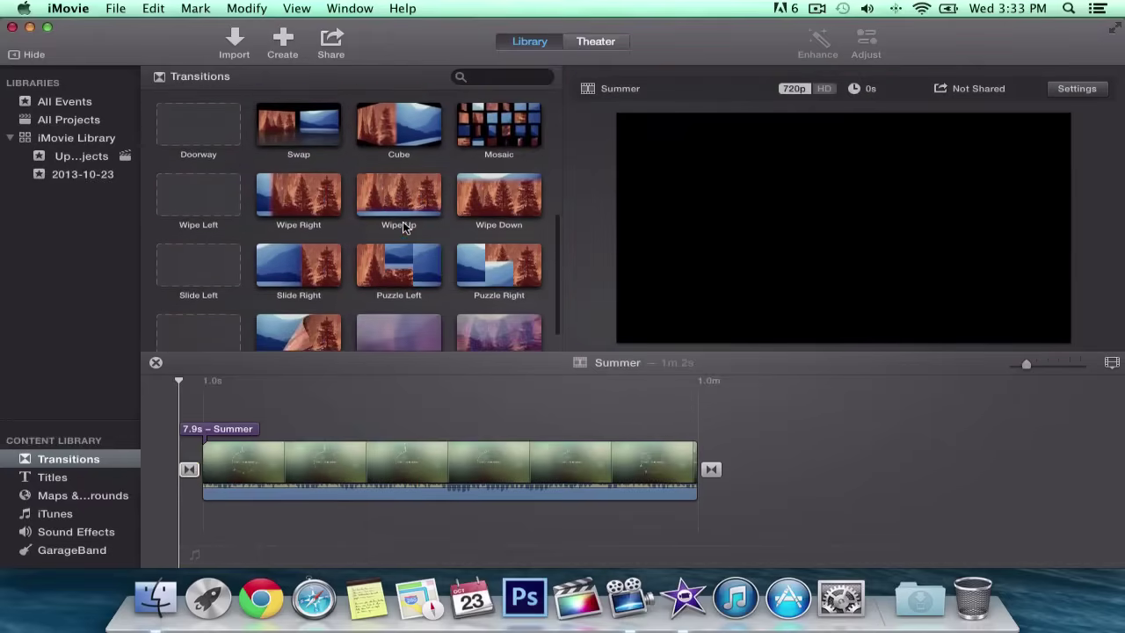
pyautogui.scroll(10, 404, 233)
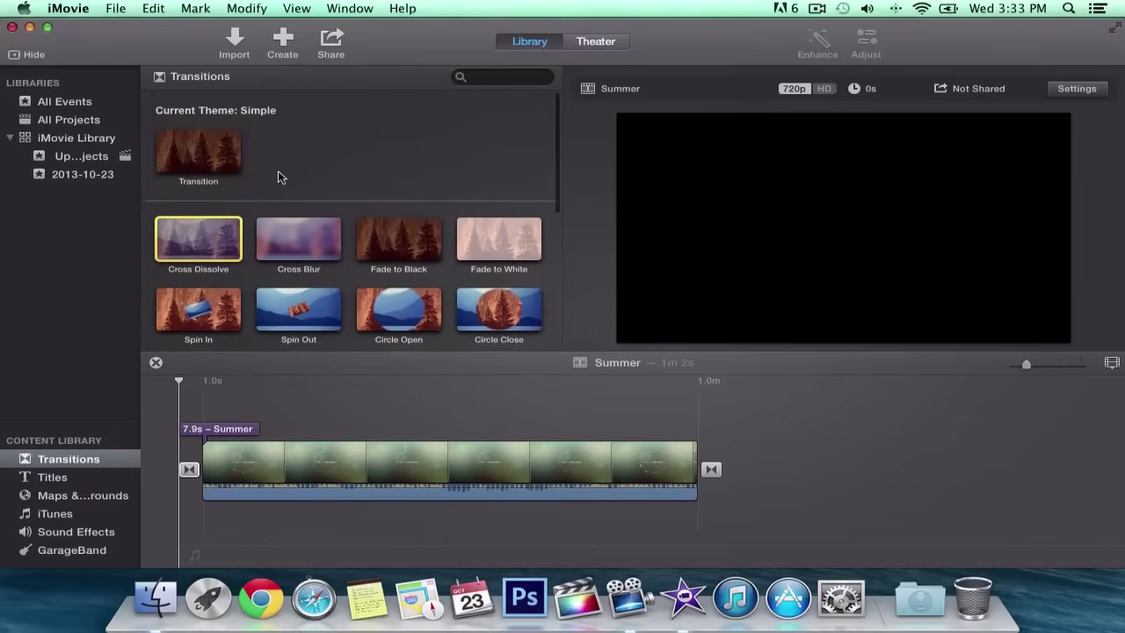
# Step: Look over the available titles and the Maps & Backgrounds collection, and return to the titles
pyautogui.click(67, 476)
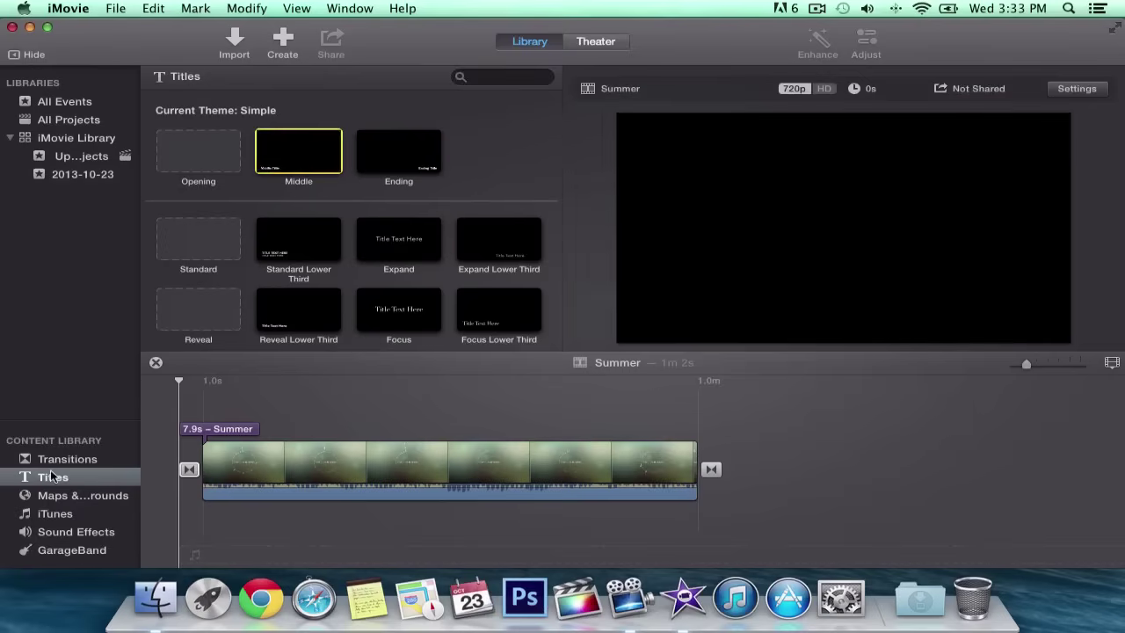
pyautogui.press('Down')
pyautogui.scroll(-3, 325, 227)
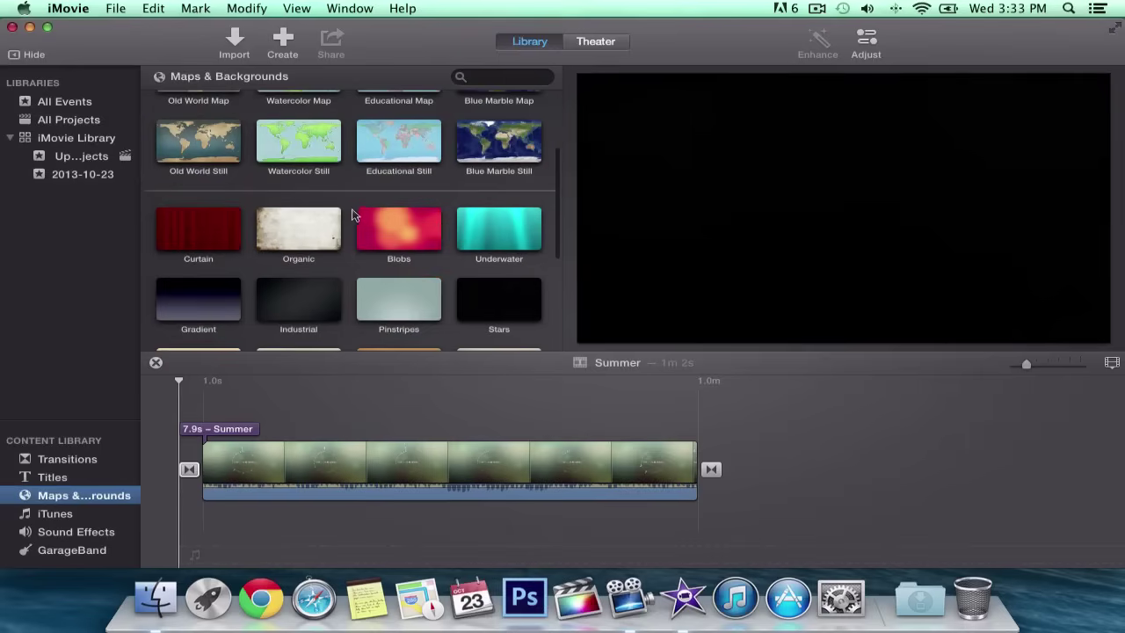
pyautogui.click(81, 477)
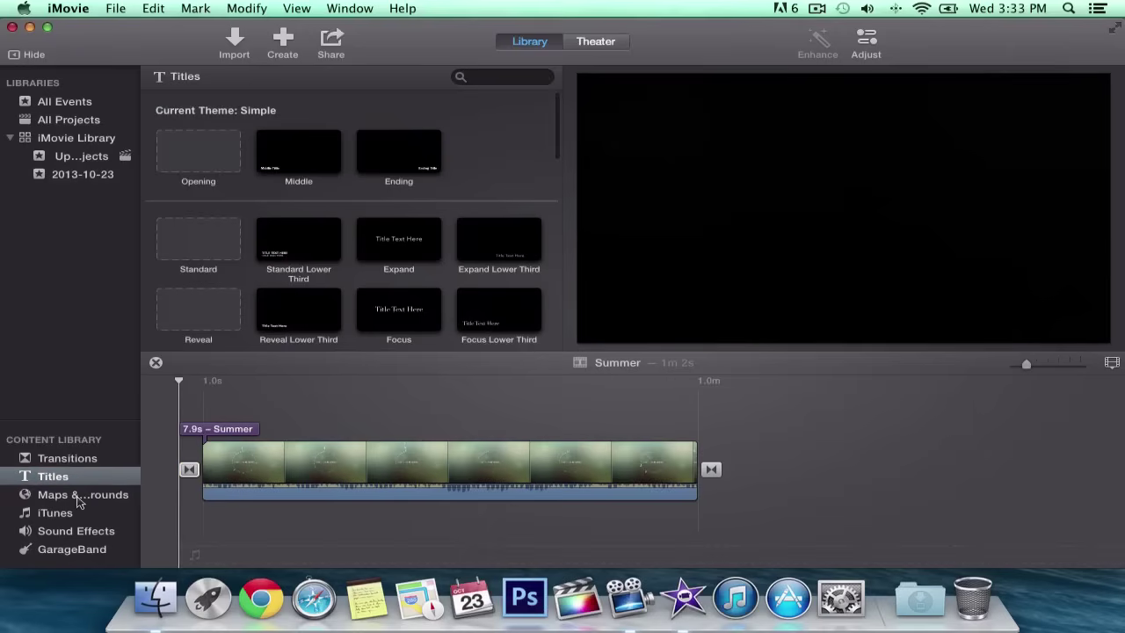
# Step: Add the Simple theme's Middle title above the early part of the clip, leaving automatic titles and transitions turned on
pyautogui.moveTo(293, 167)
pyautogui.mouseDown()
pyautogui.moveTo(230, 388)
pyautogui.moveTo(198, 395)
pyautogui.moveTo(213, 413)
pyautogui.moveTo(260, 405)
pyautogui.moveTo(239, 429)
pyautogui.mouseUp()
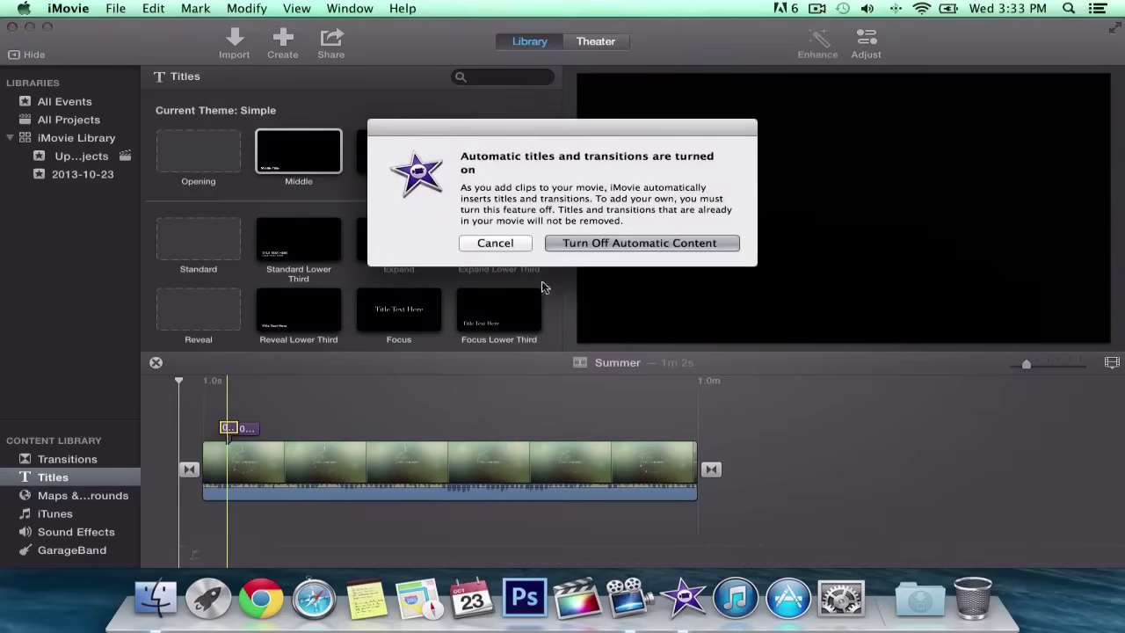
pyautogui.click(496, 243)
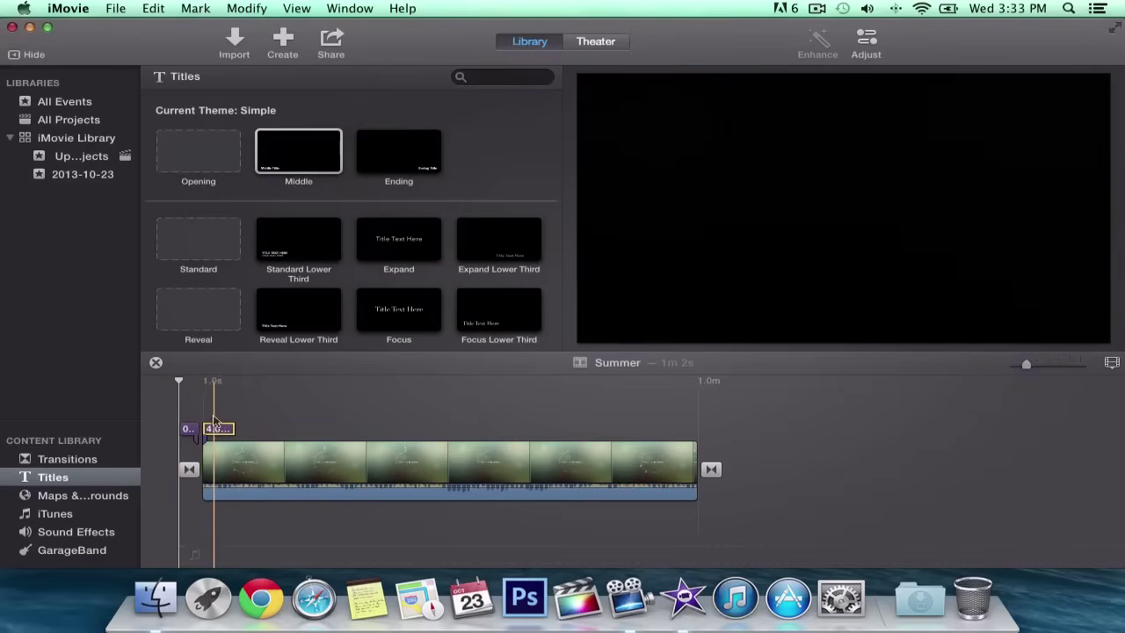
pyautogui.moveTo(190, 428); pyautogui.dragTo(230, 425)
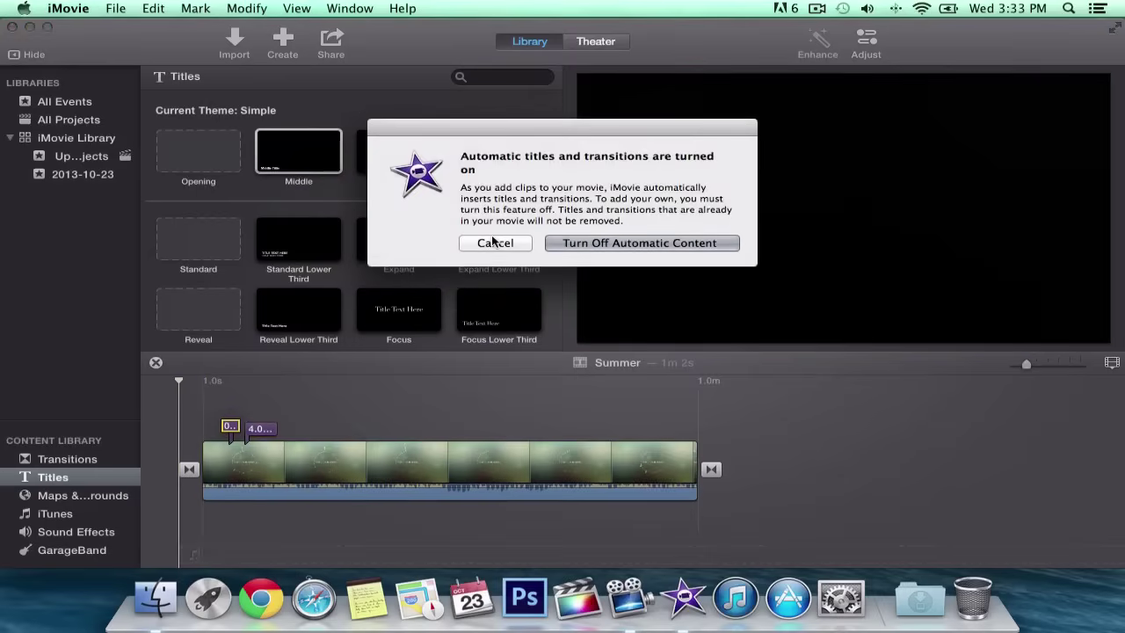
pyautogui.click(493, 243)
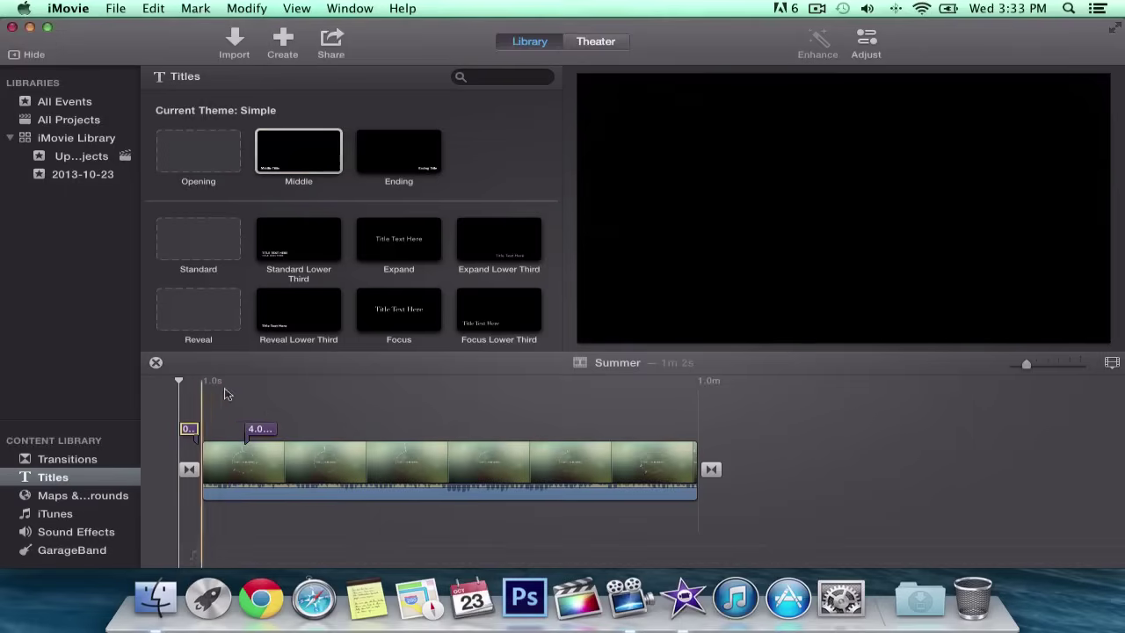
# Step: Replace the placeholder text of the middle title with "Tutorial Video"
pyautogui.click(251, 394)
pyautogui.moveTo(659, 322)
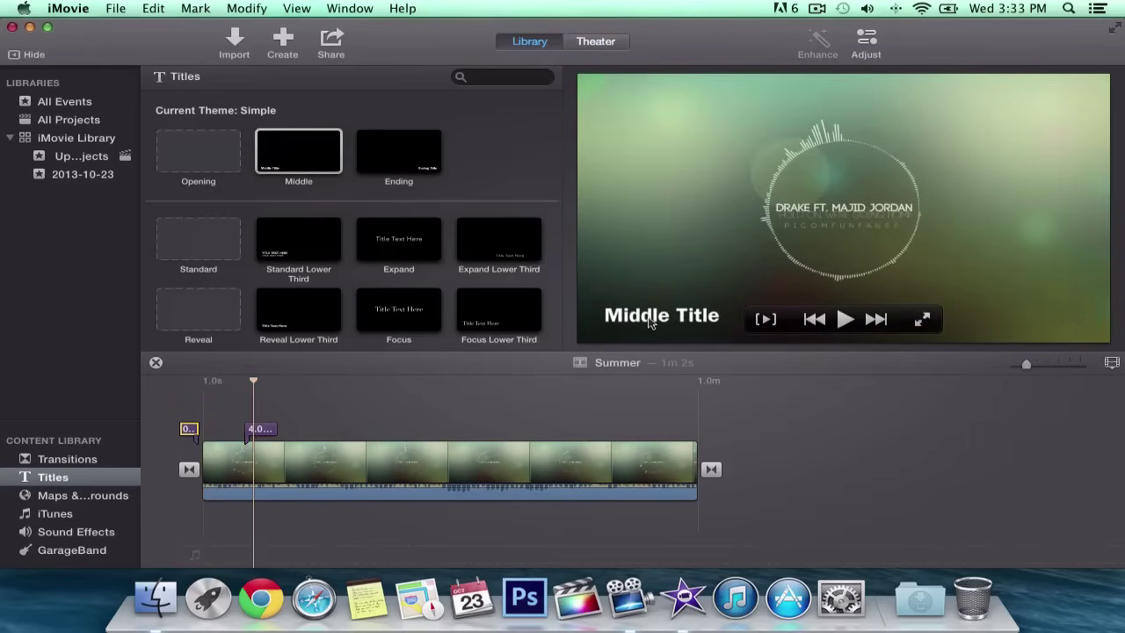
pyautogui.click(269, 430)
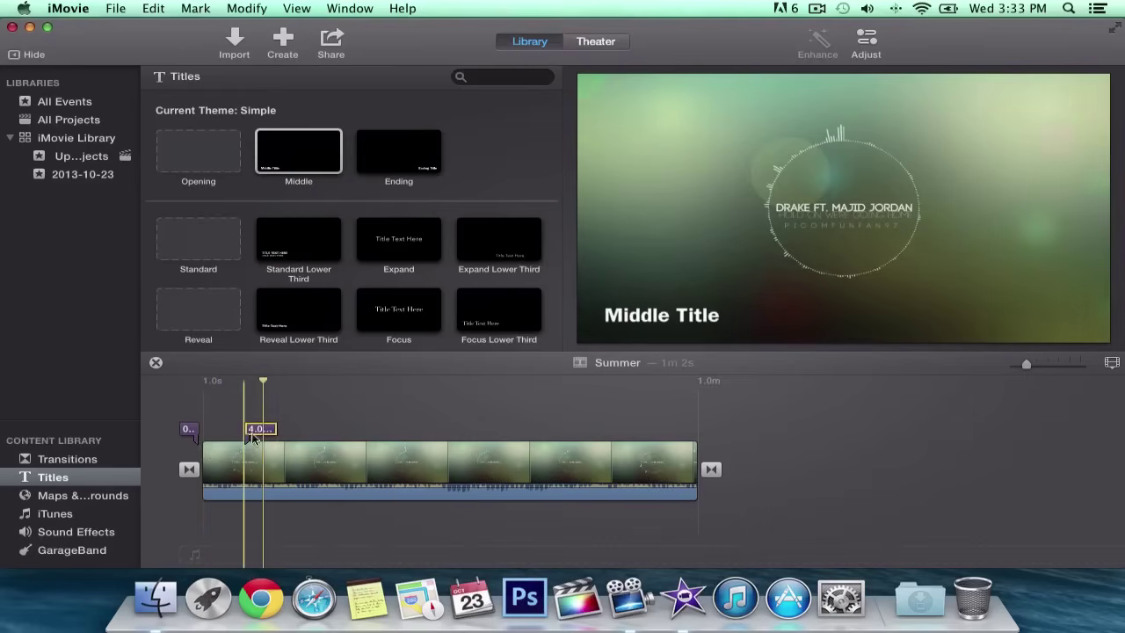
pyautogui.click(642, 317)
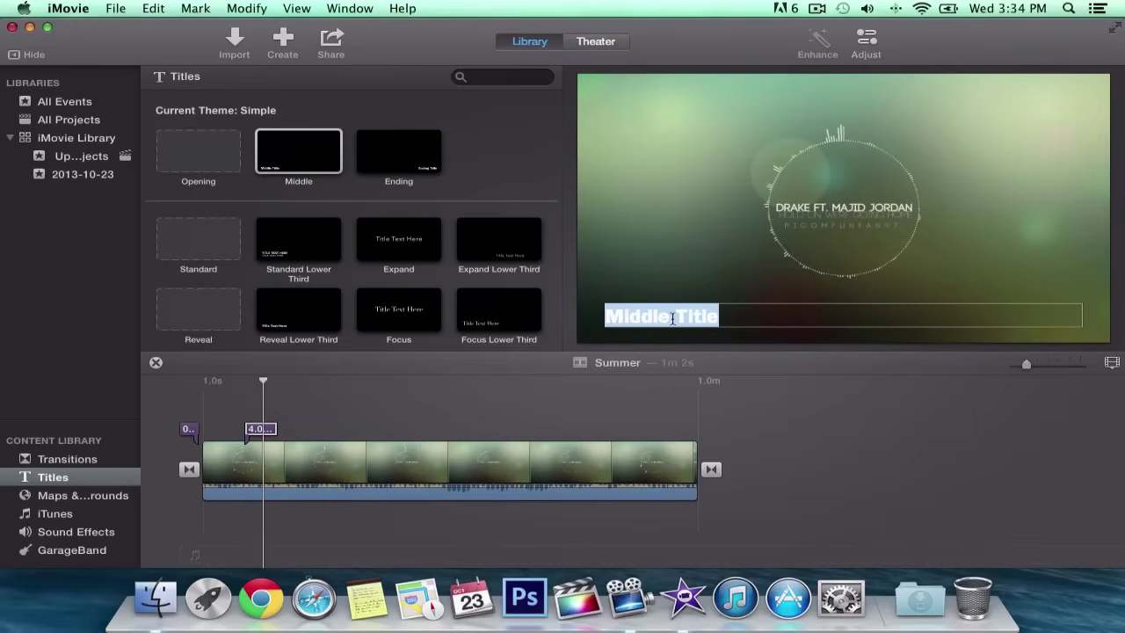
pyautogui.write('Tutorial Video')
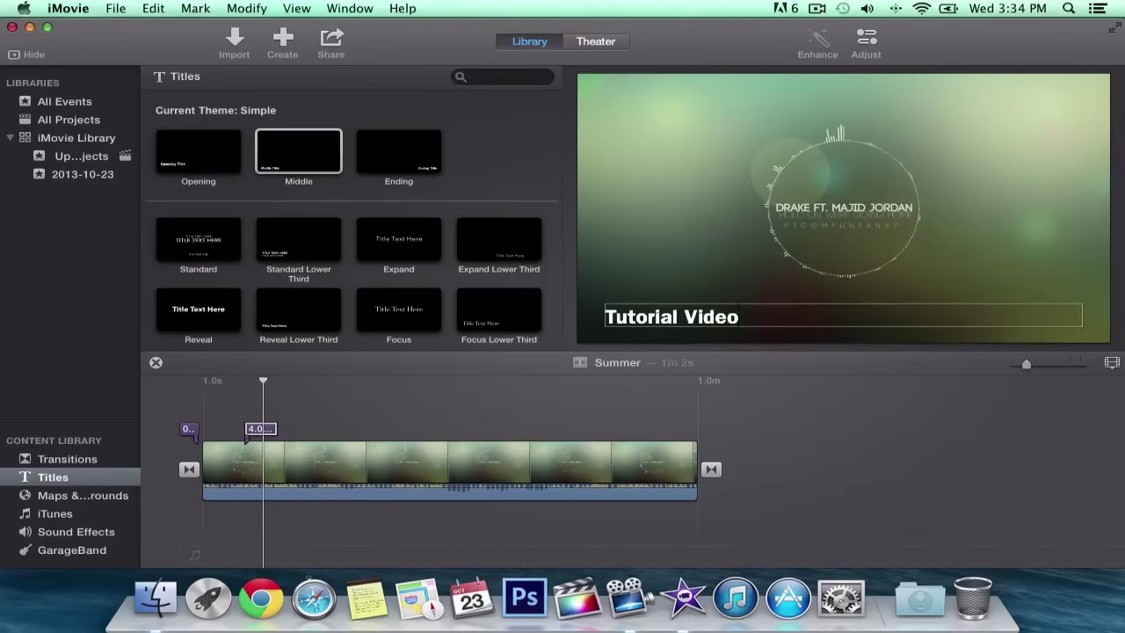
pyautogui.press('super+a')
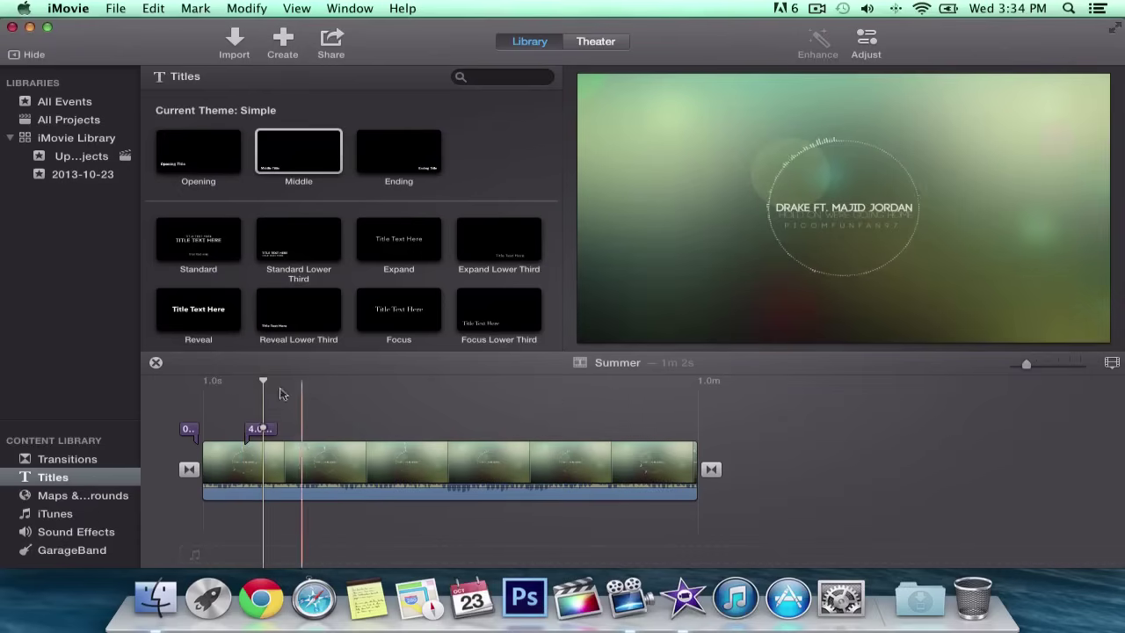
# Step: Play the movie across the Tutorial Video title and lengthen the title slightly to about 4.2 s
pyautogui.press('space')
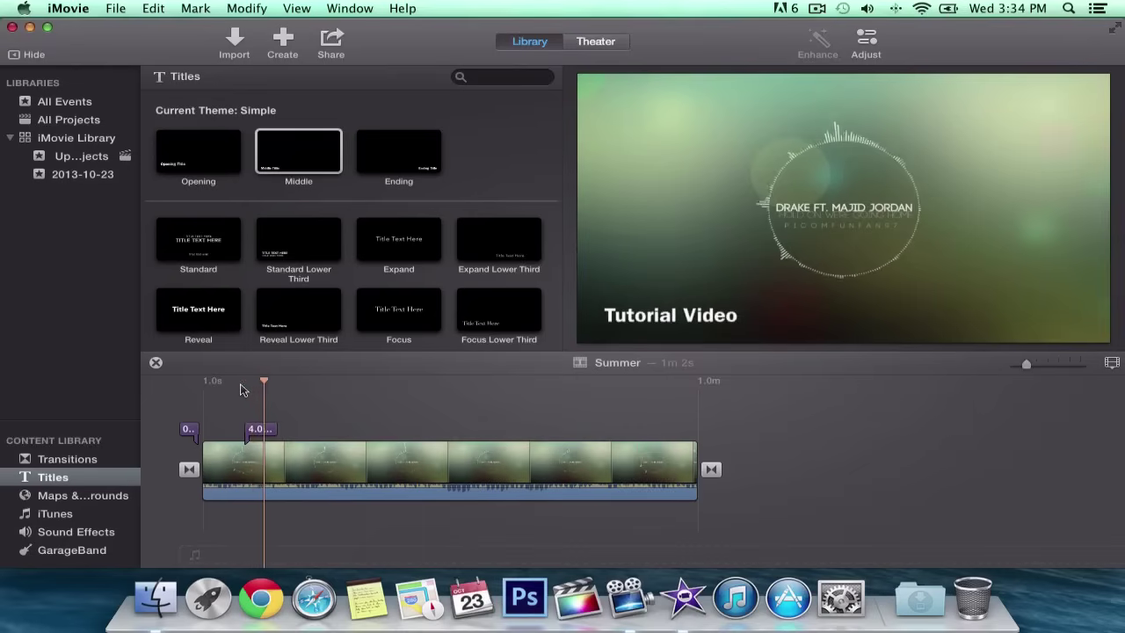
pyautogui.press('space')
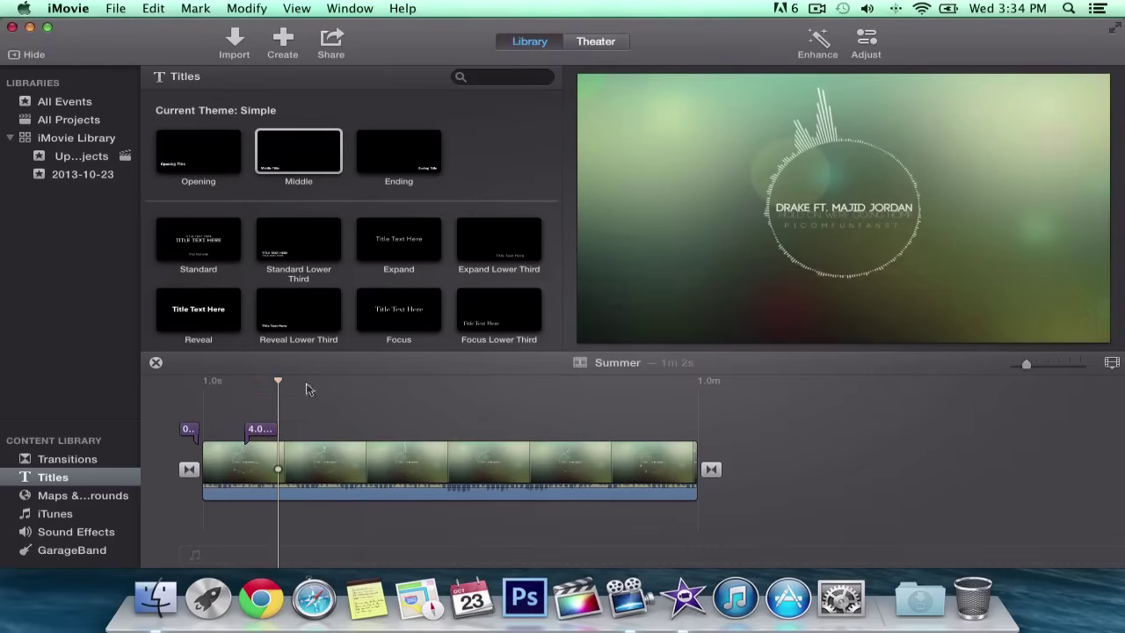
pyautogui.moveTo(280, 429)
pyautogui.mouseDown()
pyautogui.moveTo(579, 428)
pyautogui.moveTo(248, 429)
pyautogui.moveTo(279, 429)
pyautogui.mouseUp()
# Step: Delete the short opening title at the start of the timeline and turn off automatic content
pyautogui.click(195, 428)
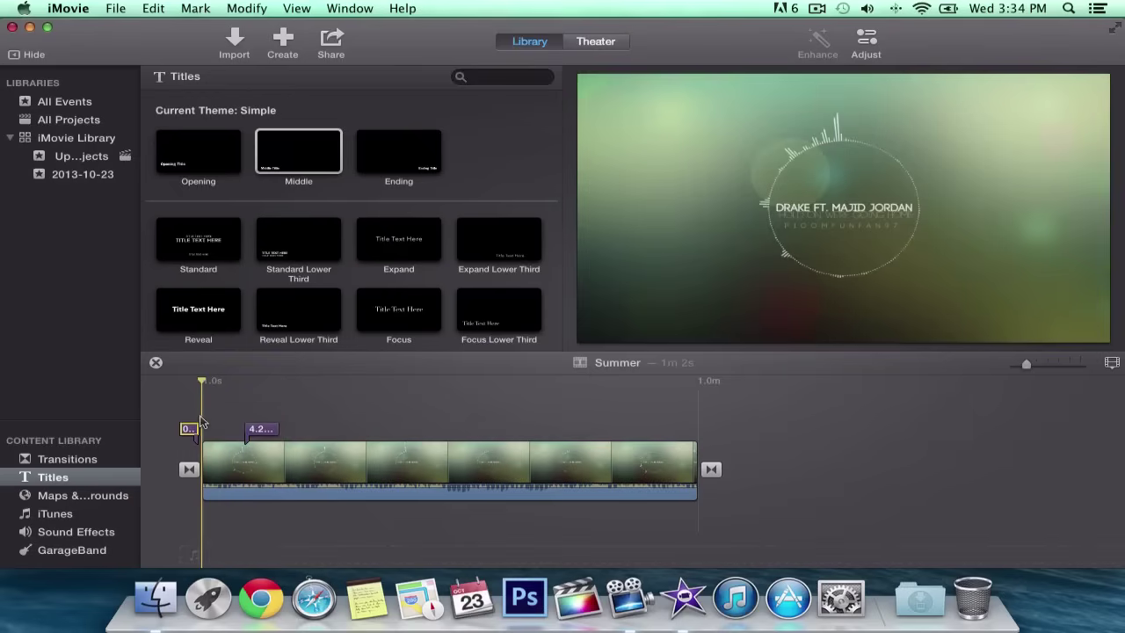
pyautogui.press('Delete')
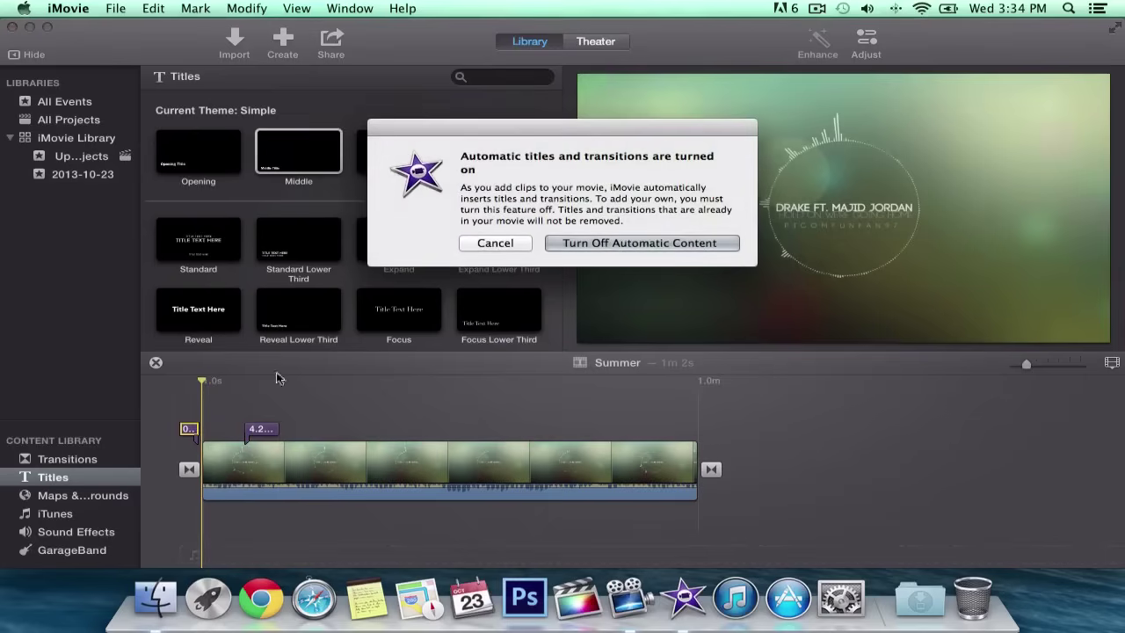
pyautogui.click(585, 241)
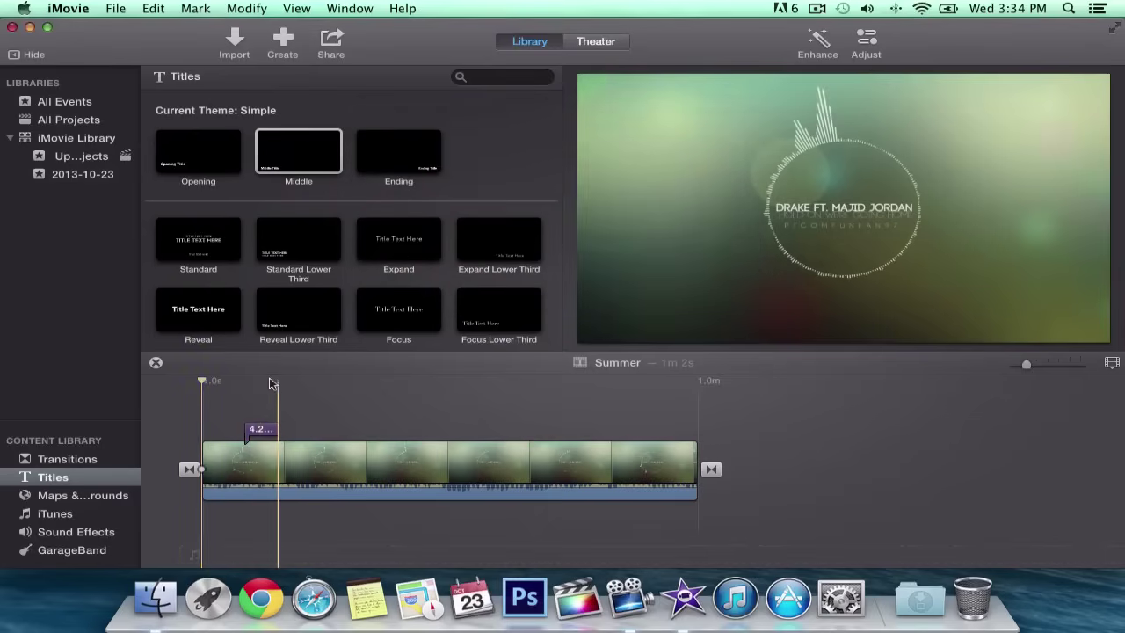
# Step: Look over the commands available for the Tutorial Video title without applying any
pyautogui.click(261, 429)
pyautogui.rightClick(266, 430)
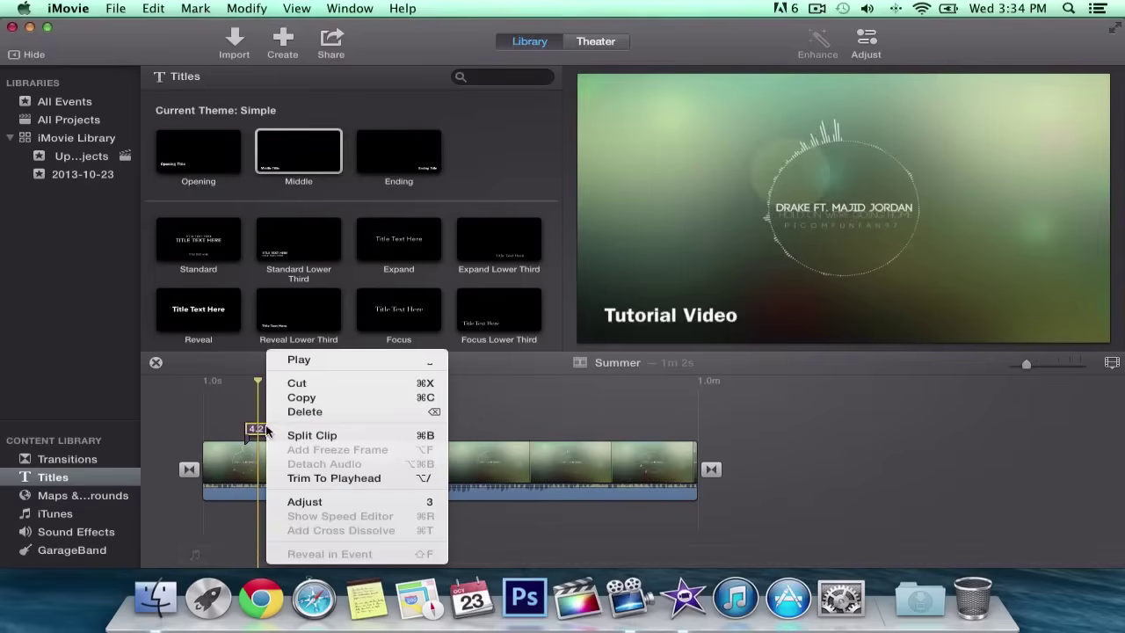
pyautogui.click(138, 460)
# Step: Preview the animated Blue Marble Map and look through the other maps and backgrounds
pyautogui.click(103, 493)
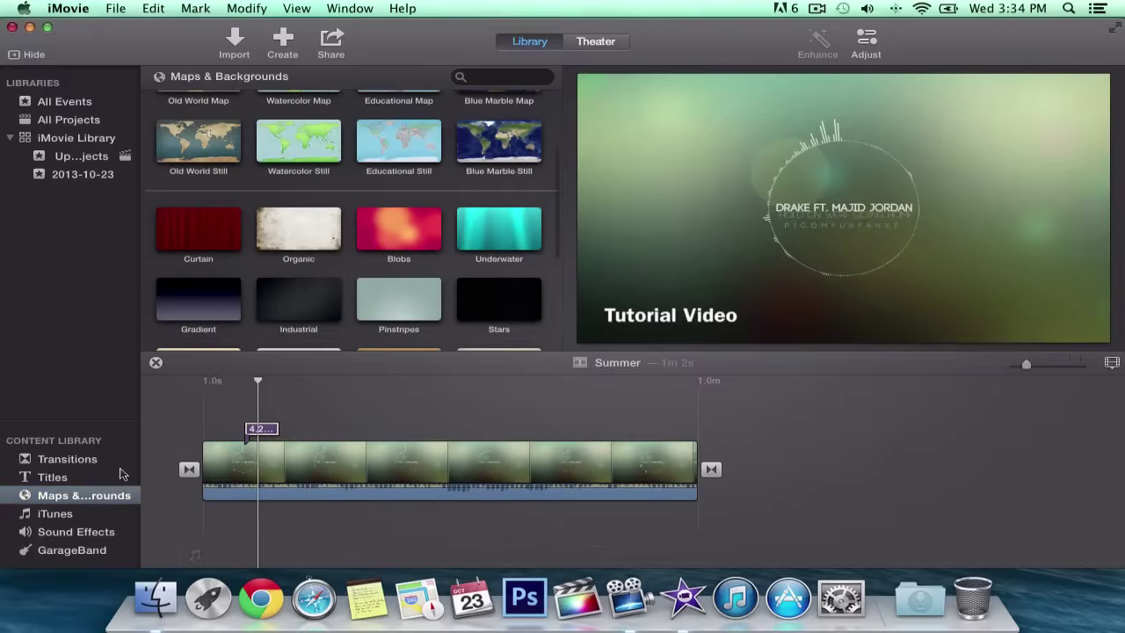
pyautogui.scroll(4, 405, 199)
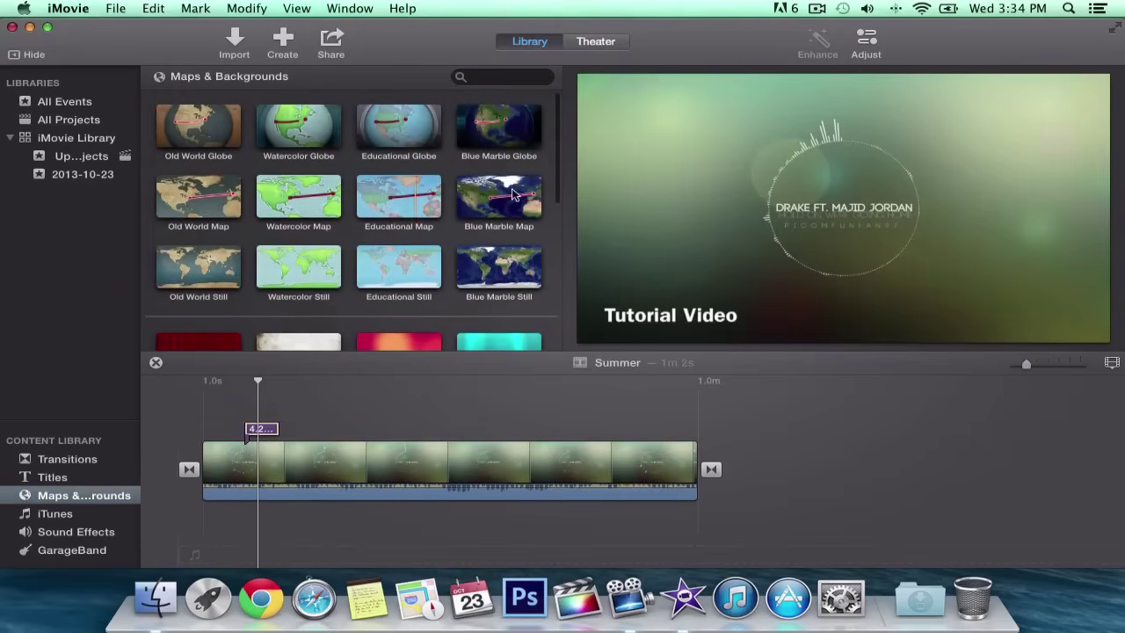
pyautogui.click(489, 188)
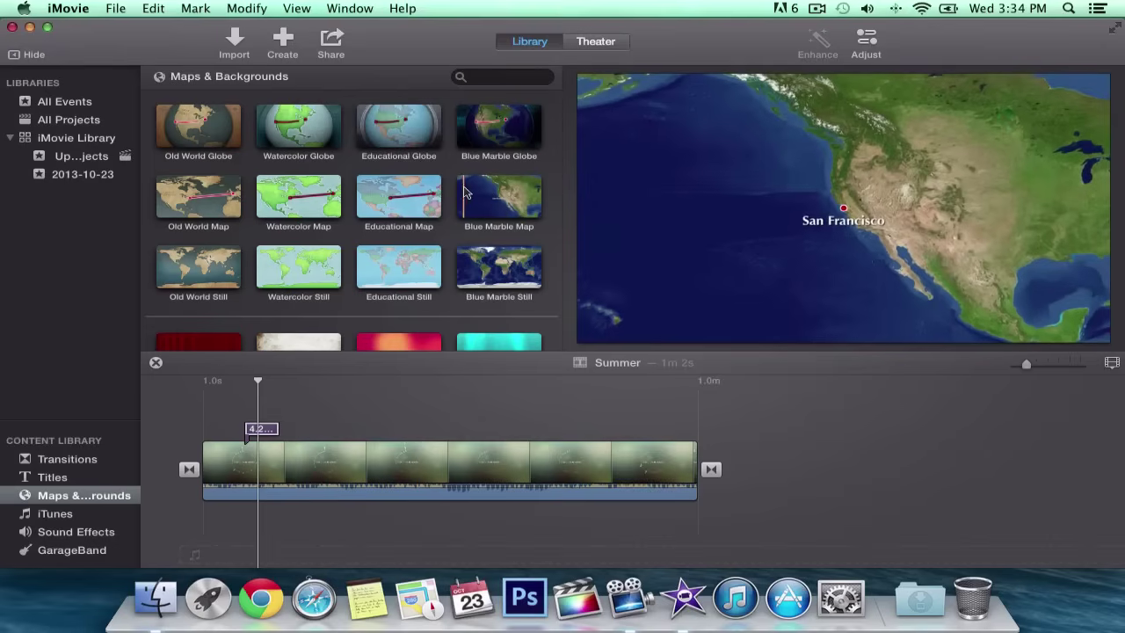
pyautogui.press('space')
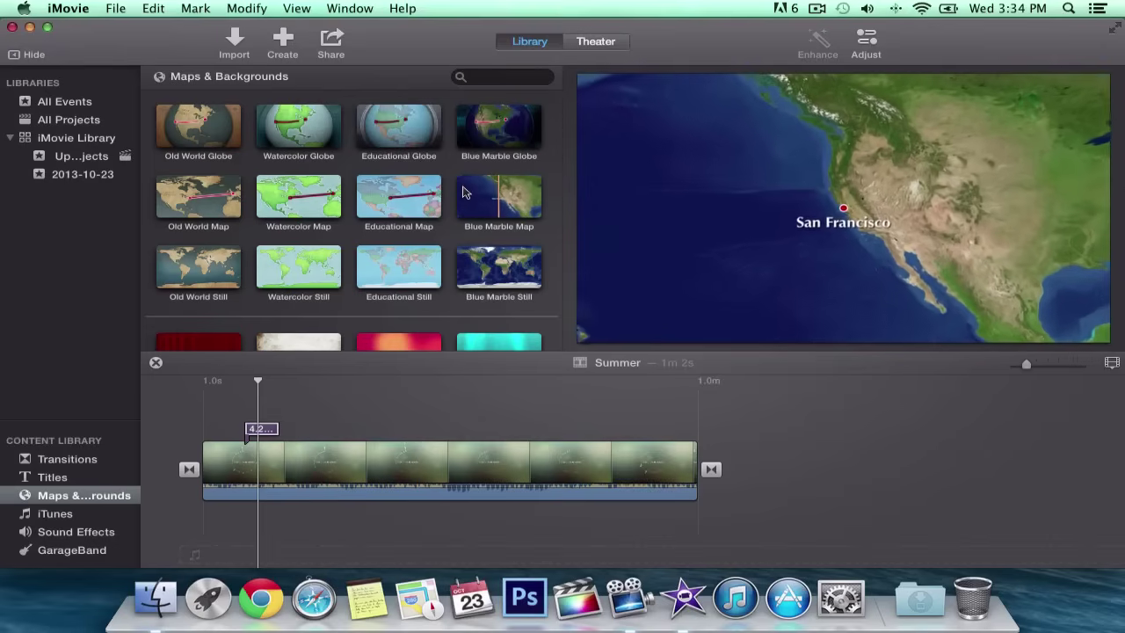
pyautogui.press('space')
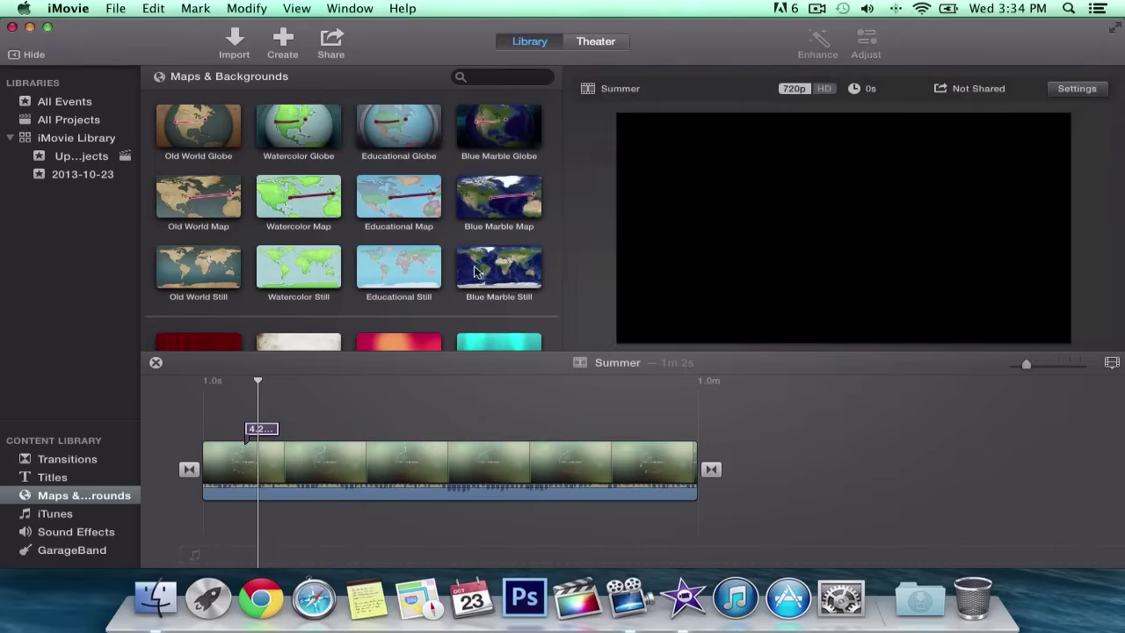
pyautogui.moveTo(197, 140)
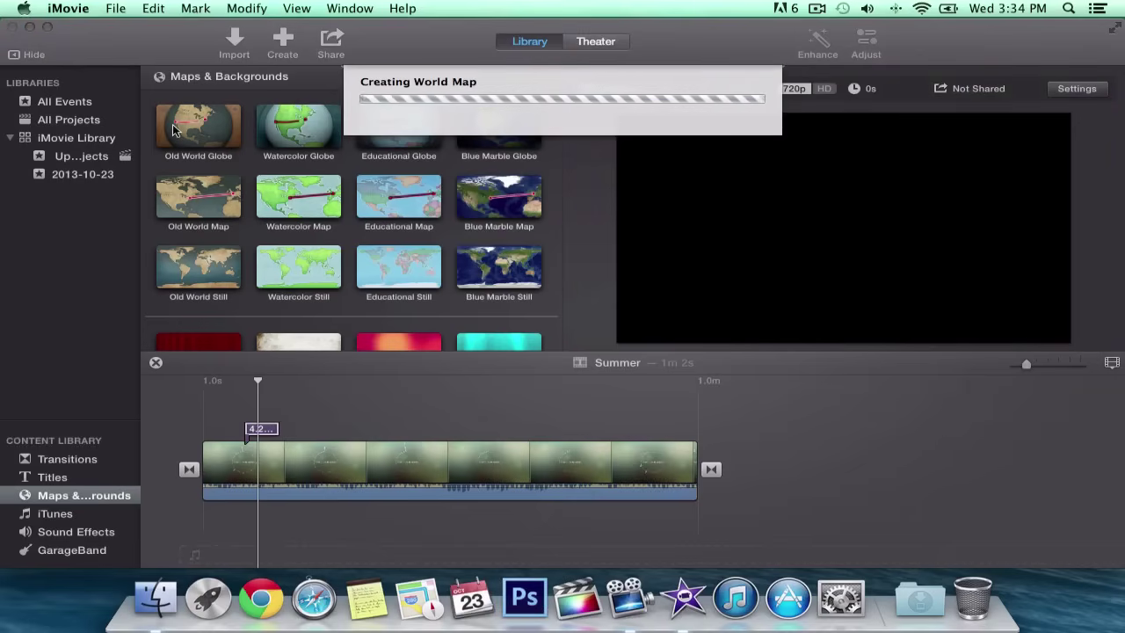
pyautogui.scroll(-5, 360, 204)
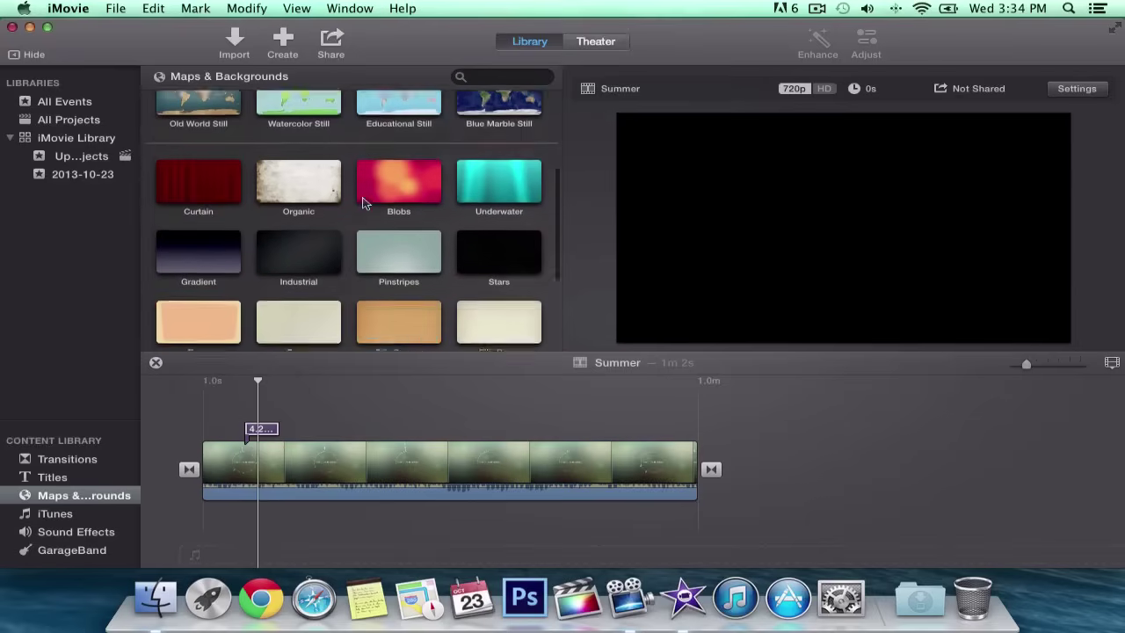
# Step: Look through the patterned and solid-colour backgrounds such as Curtain, Industrial and Green, returning to the globes and maps
pyautogui.scroll(-1, 364, 204)
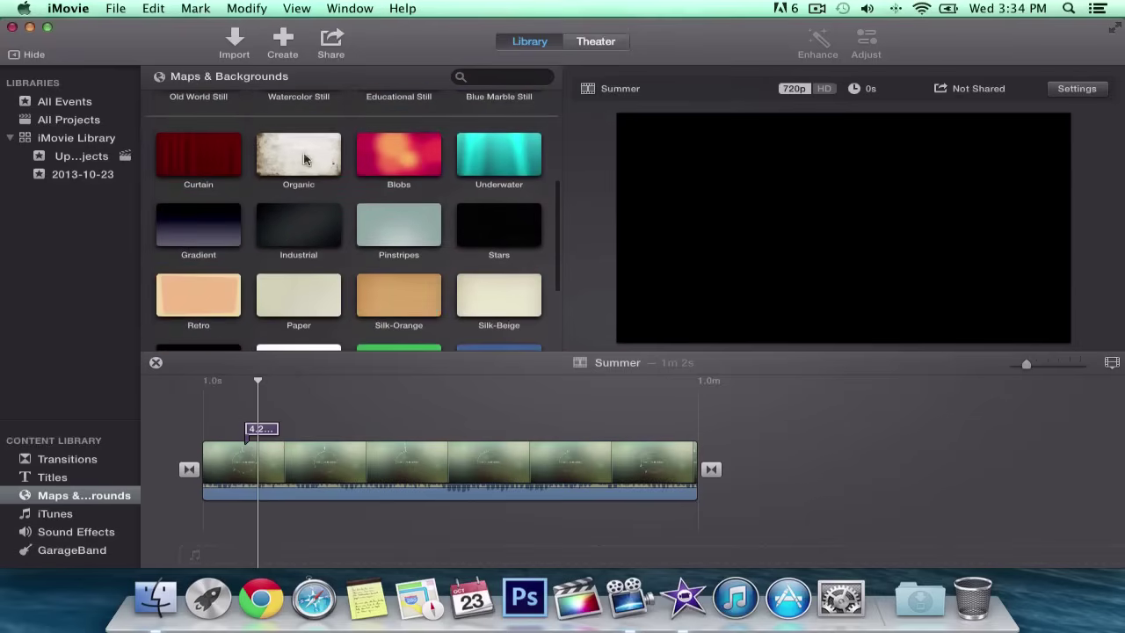
pyautogui.scroll(-1, 169, 158)
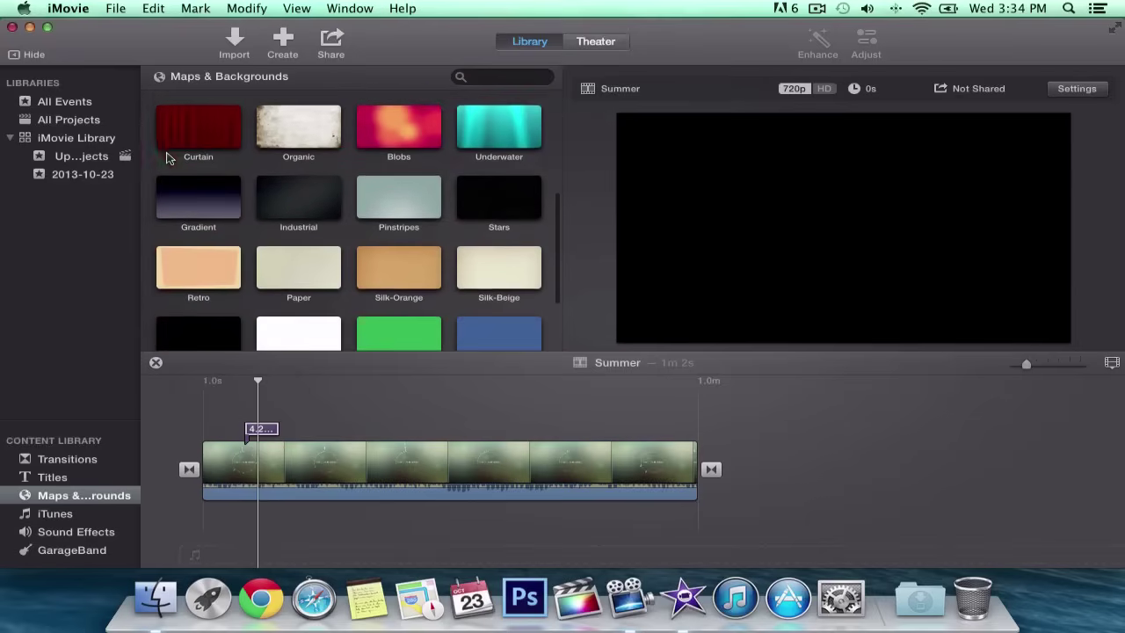
pyautogui.scroll(-2, 286, 210)
pyautogui.click(274, 133)
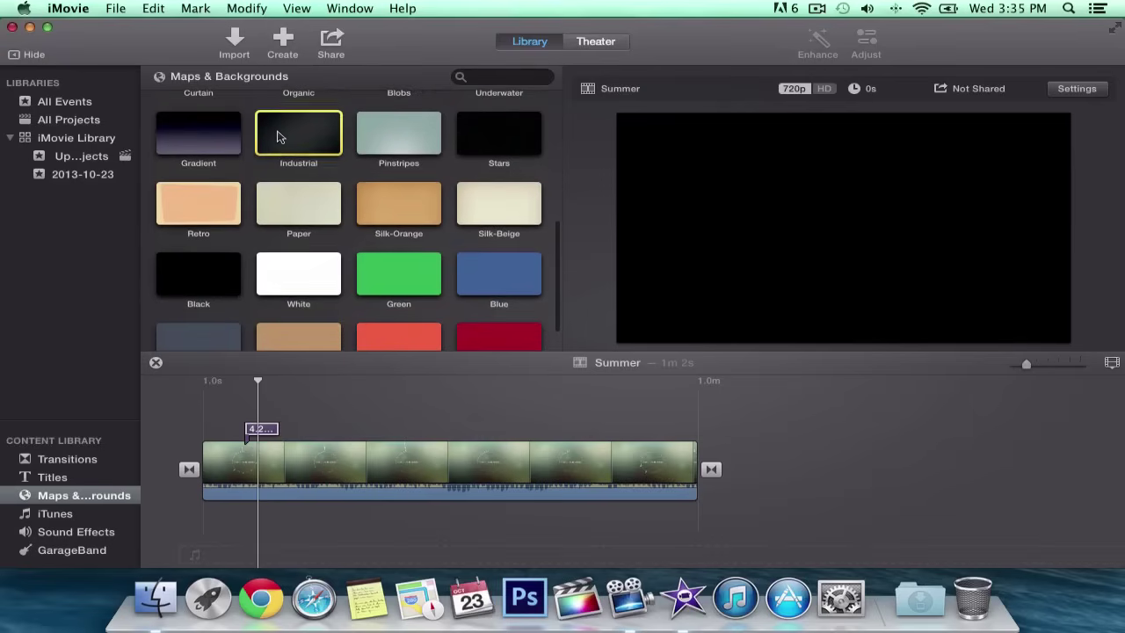
pyautogui.scroll(-1, 302, 251)
pyautogui.scroll(10, 301, 255)
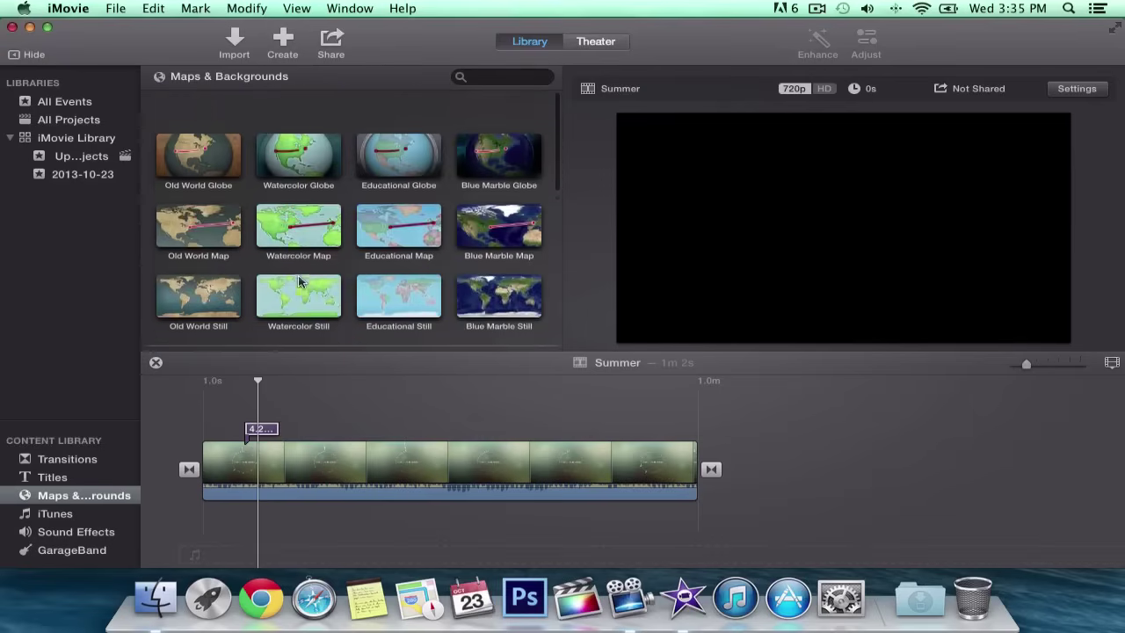
# Step: Browse the iTunes music and preview the Drake song and Somewhere Over the Rainbow
pyautogui.click(35, 517)
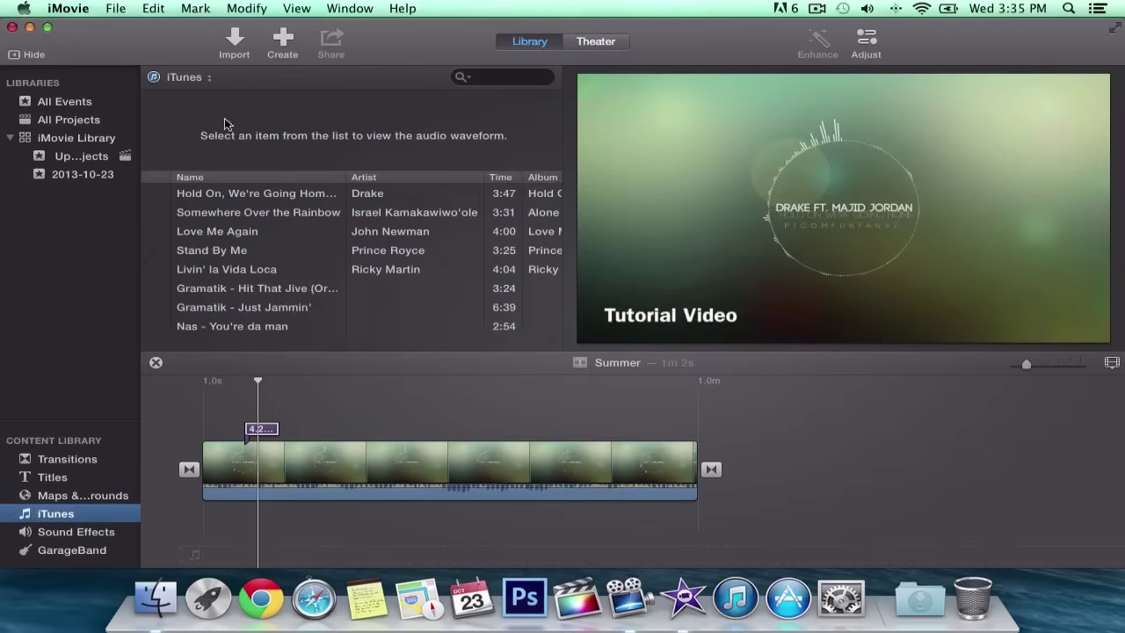
pyautogui.click(281, 193)
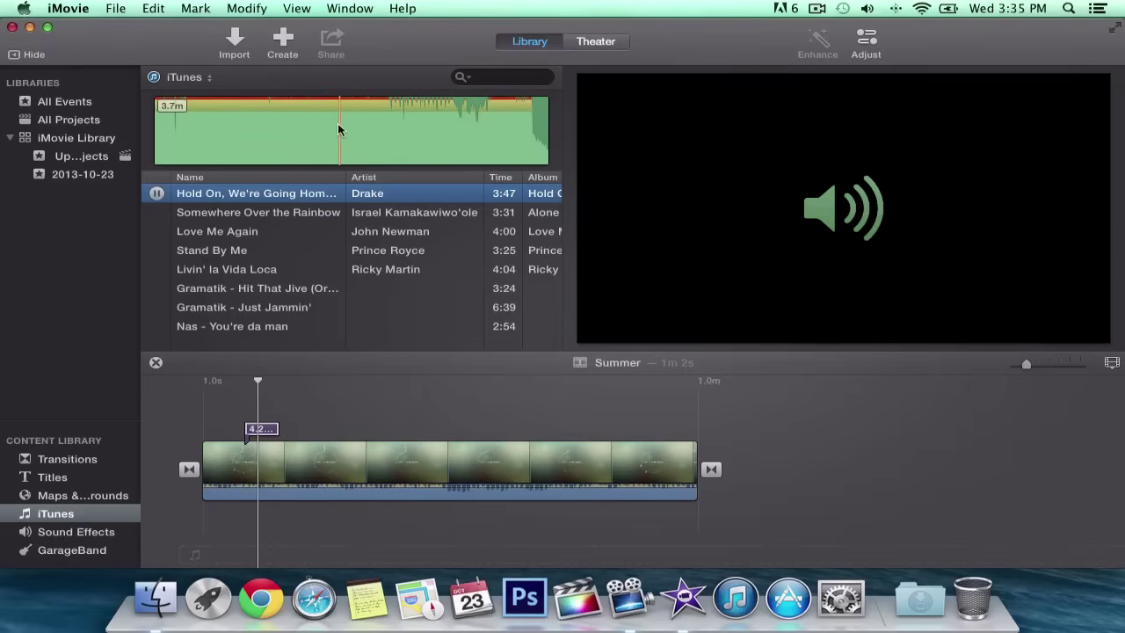
pyautogui.click(206, 219)
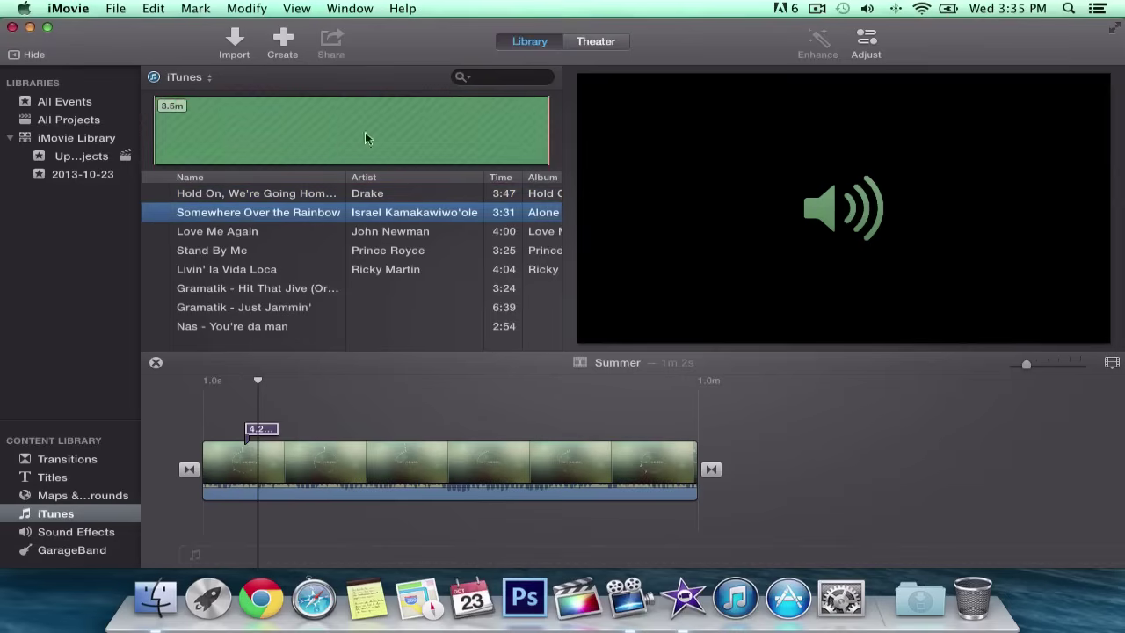
pyautogui.press('space')
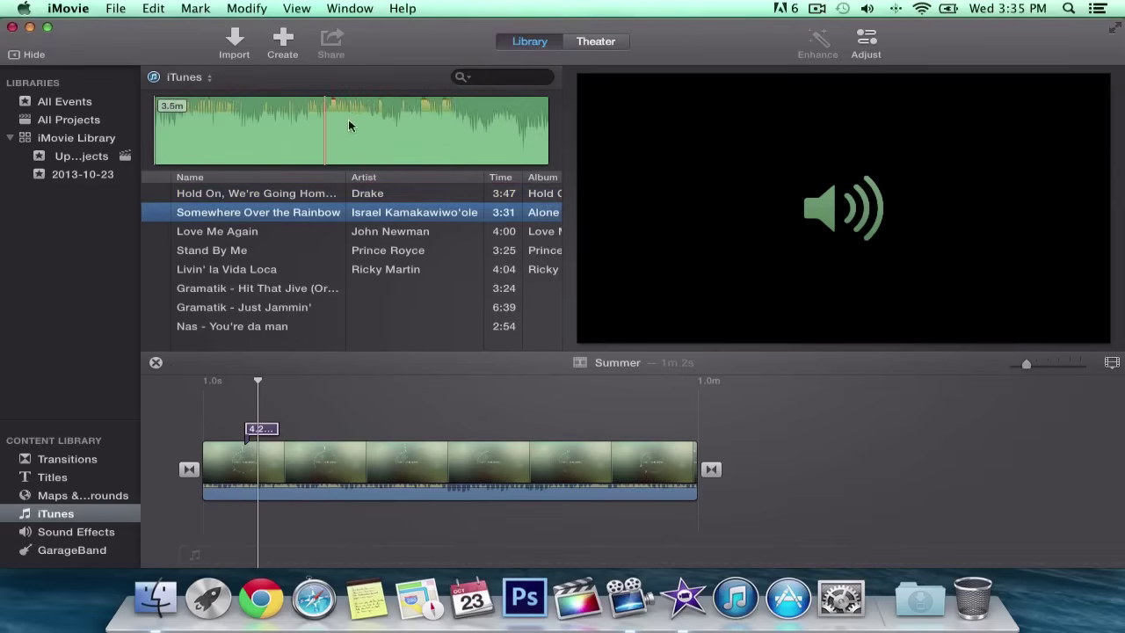
# Step: Examine the sound effects list from the Ambience sounds through Impacts & Crashes and Mech:Tech to the Misc. effects
pyautogui.click(97, 537)
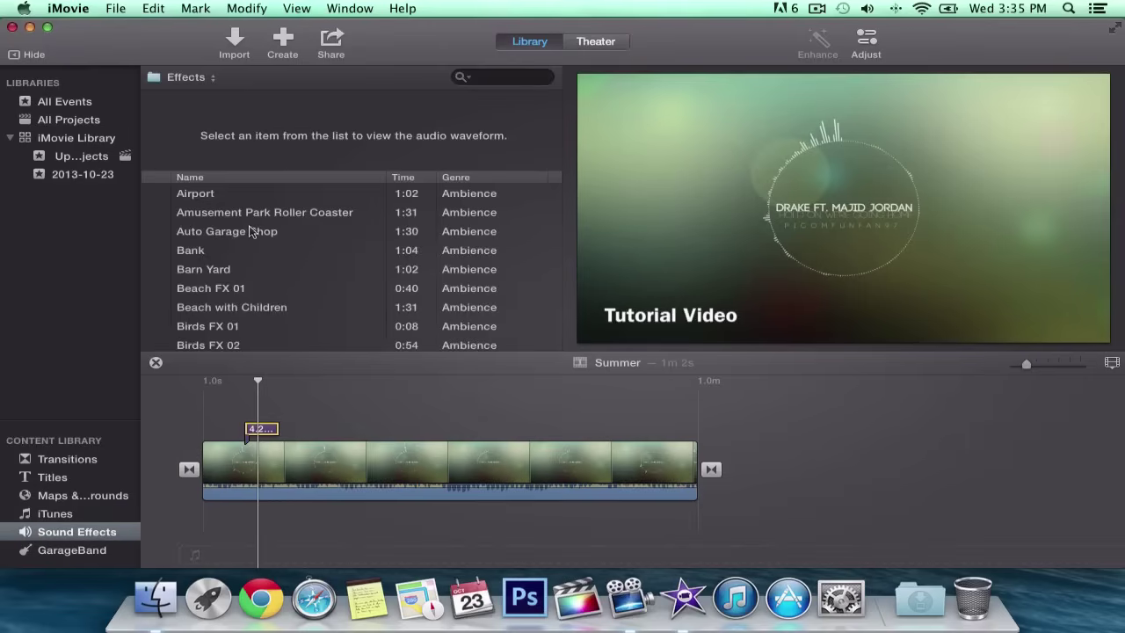
pyautogui.click(373, 193)
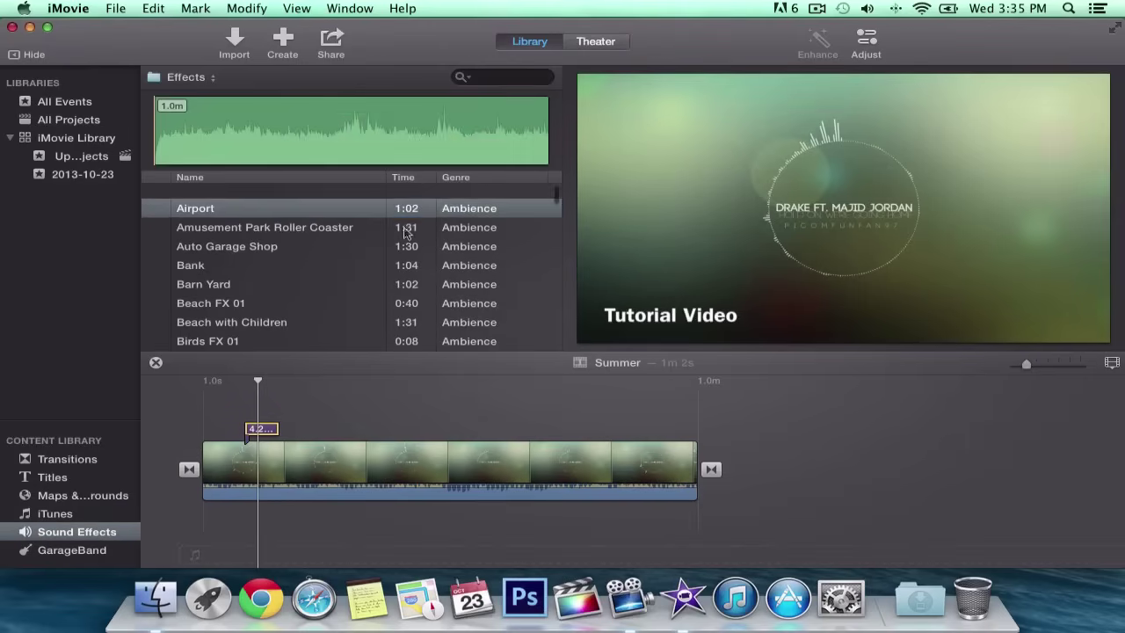
pyautogui.scroll(-15, 318, 266)
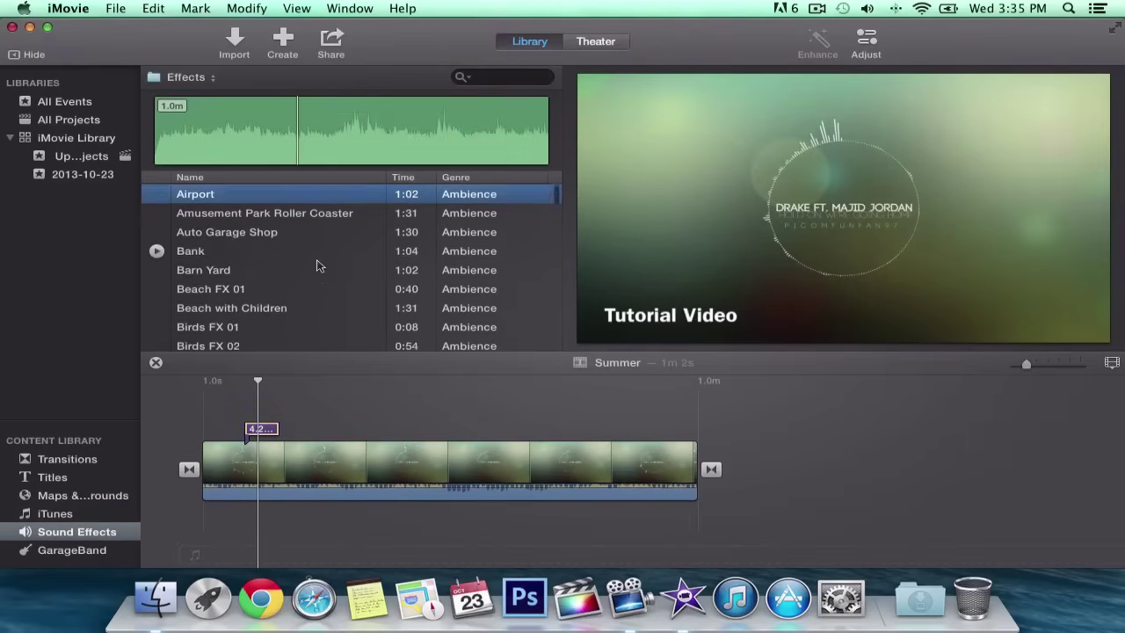
pyautogui.scroll(-20, 318, 265)
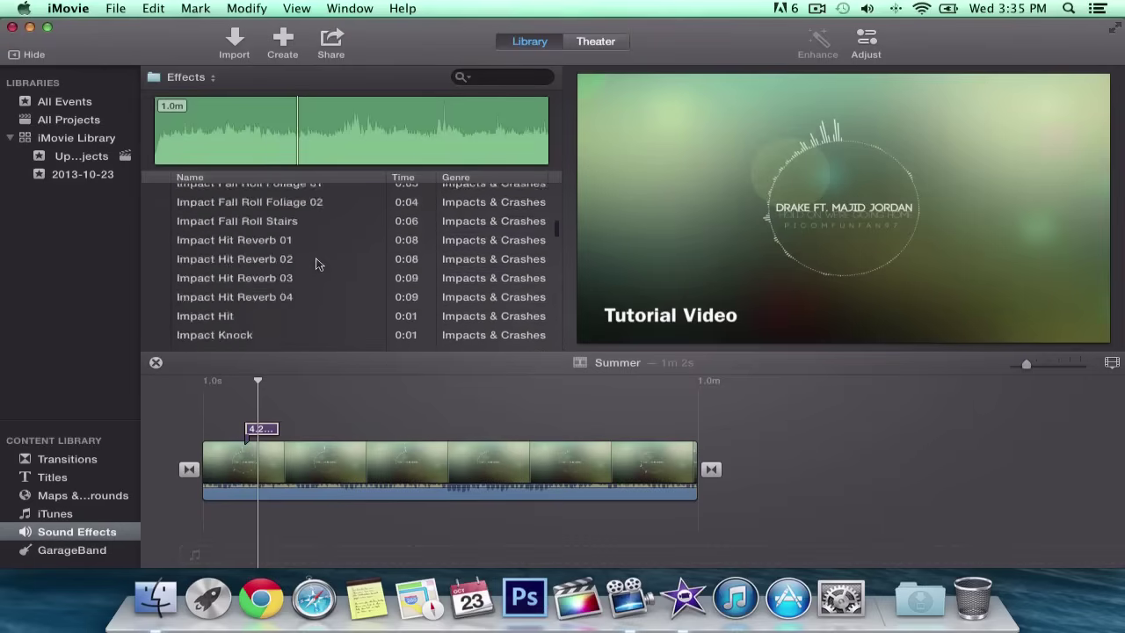
pyautogui.scroll(3, 318, 265)
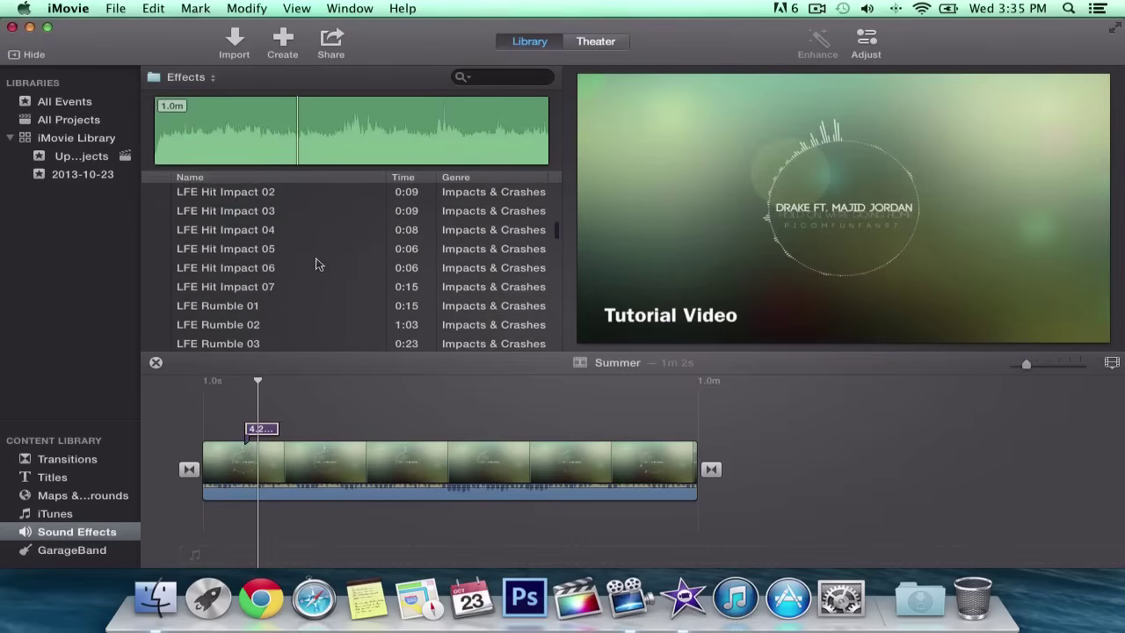
pyautogui.scroll(-10, 318, 266)
pyautogui.scroll(-15, 318, 265)
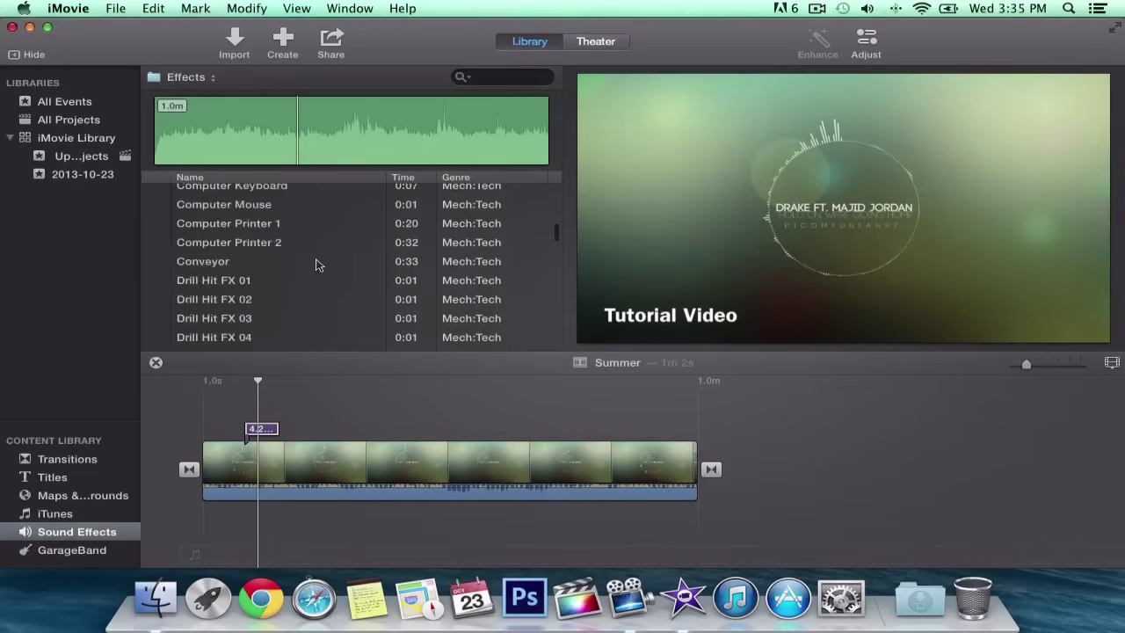
pyautogui.scroll(-10, 318, 266)
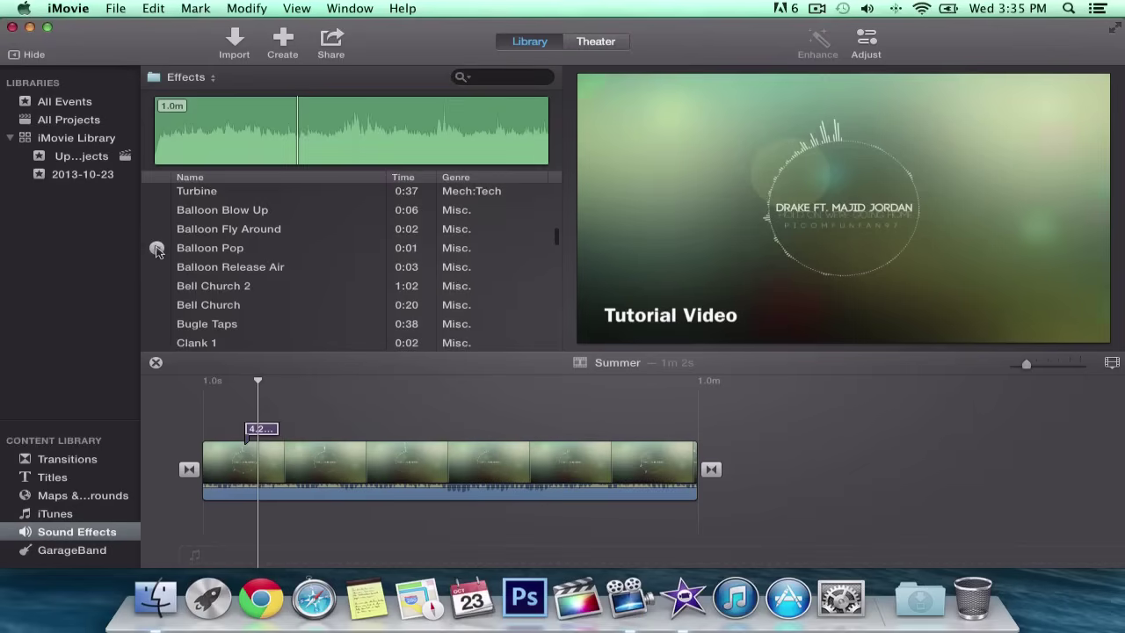
# Step: Preview the Balloon Pop and Fire 4 sound effects and check the GarageBand audio list
pyautogui.click(156, 249)
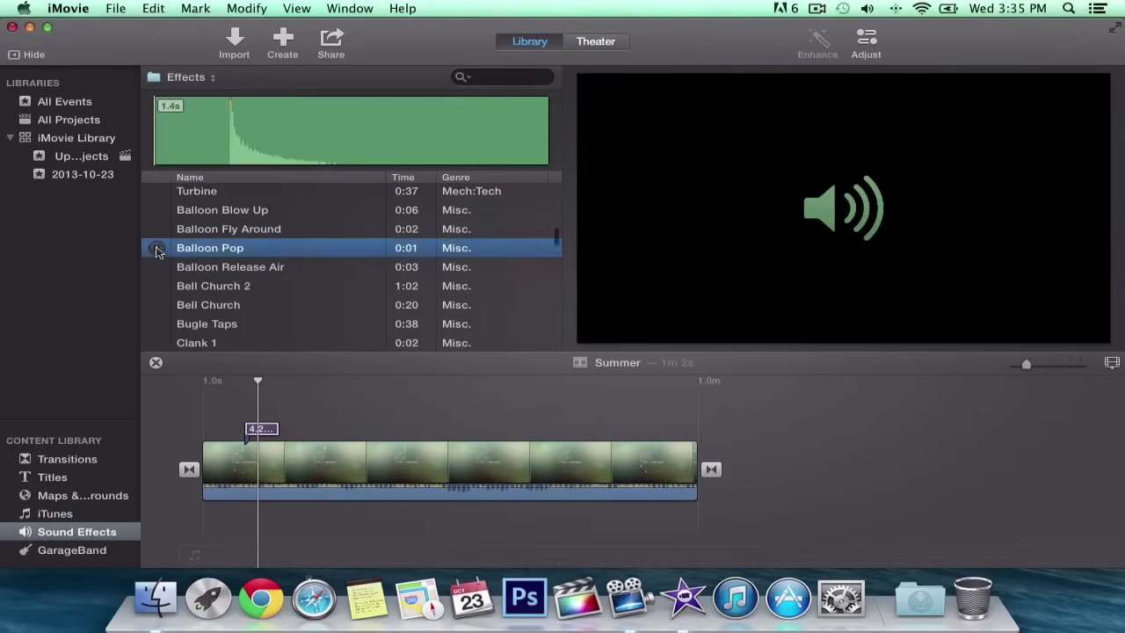
pyautogui.scroll(-12, 172, 268)
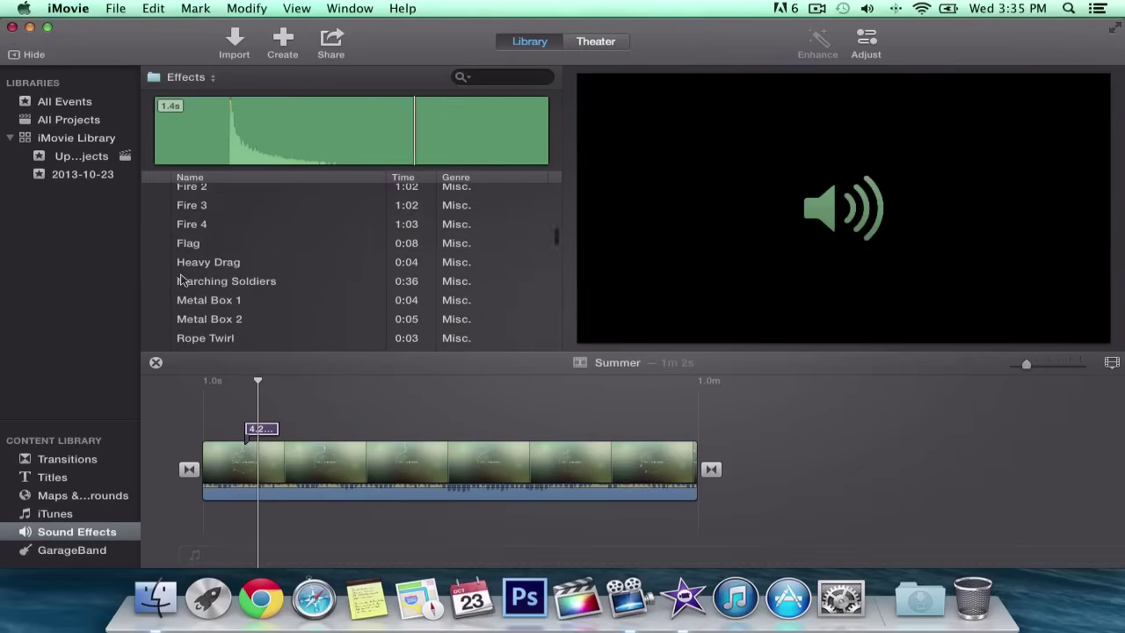
pyautogui.click(157, 225)
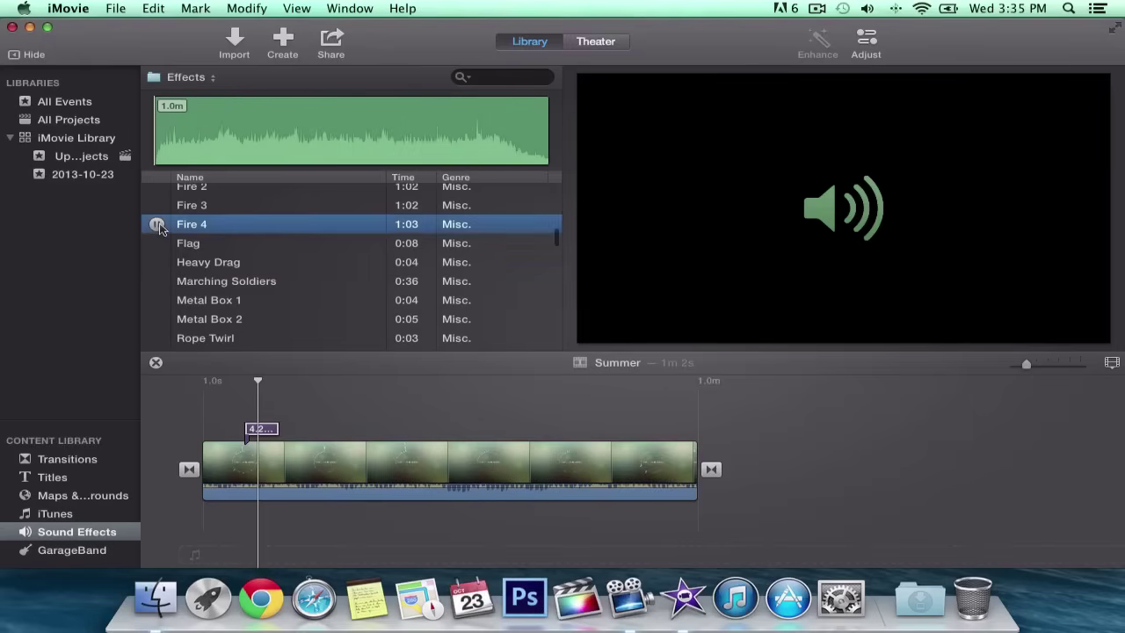
pyautogui.scroll(-8, 296, 253)
pyautogui.scroll(12, 296, 253)
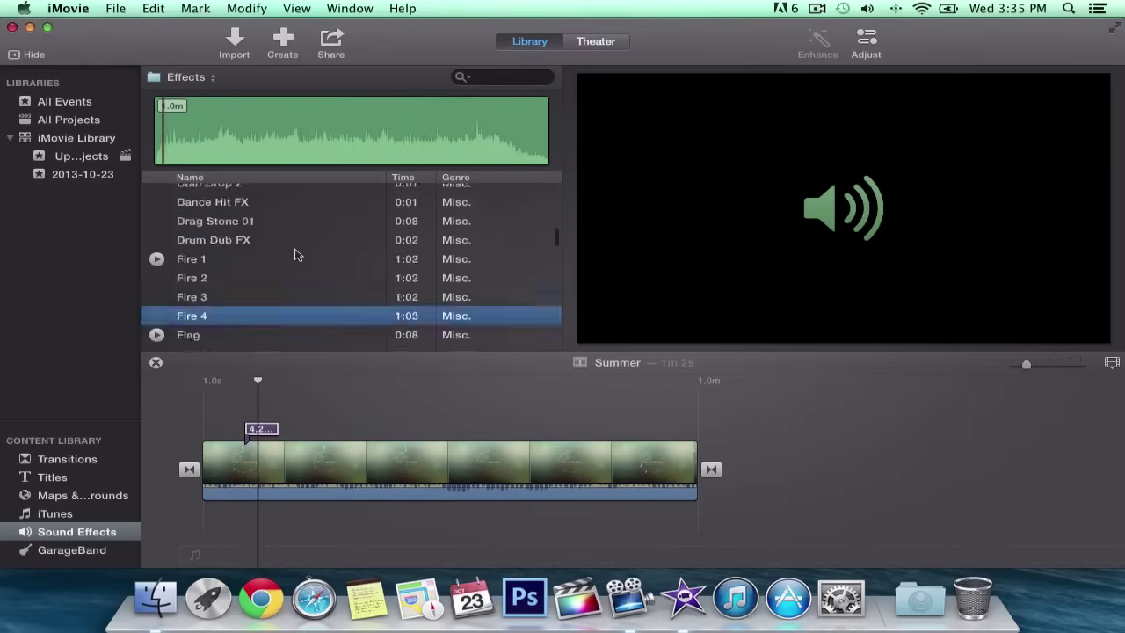
pyautogui.scroll(8, 296, 254)
pyautogui.scroll(-2, 296, 253)
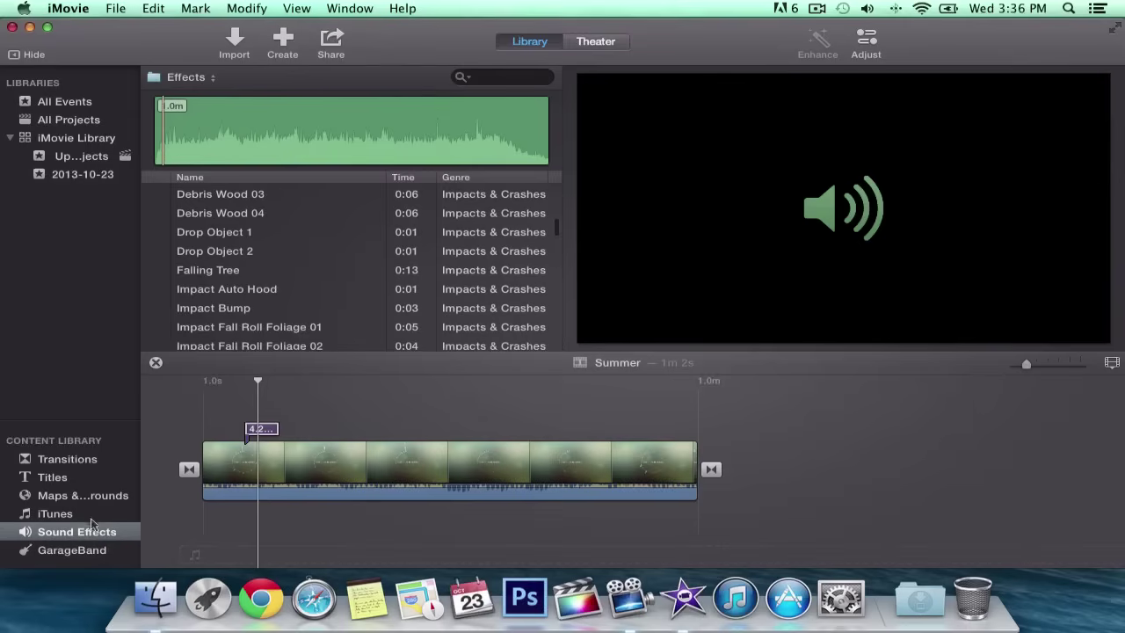
pyautogui.click(73, 554)
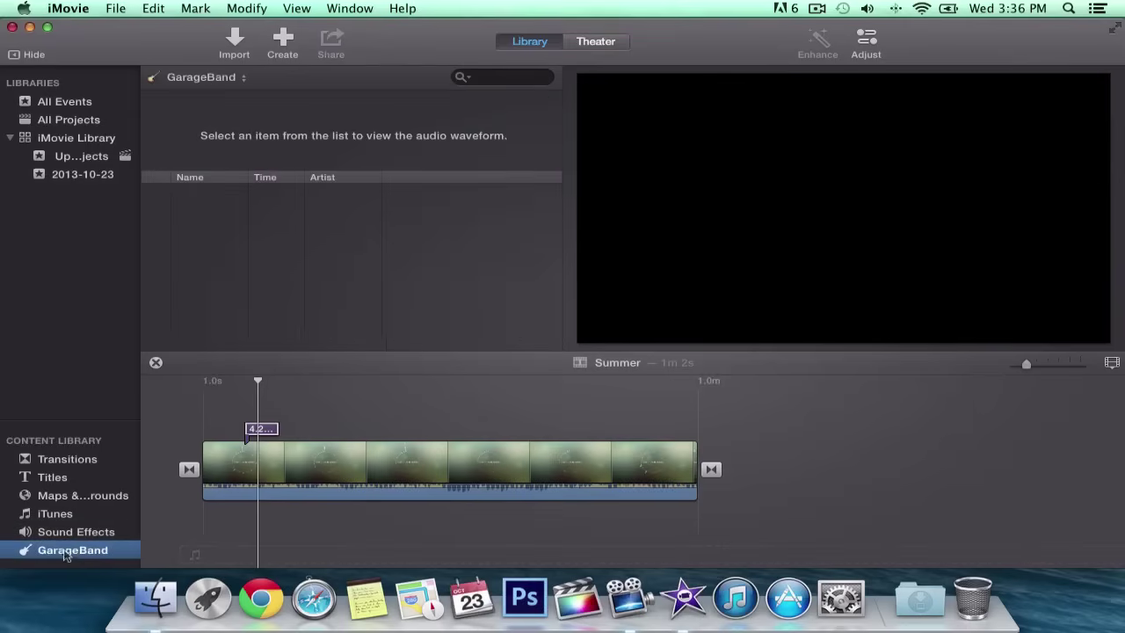
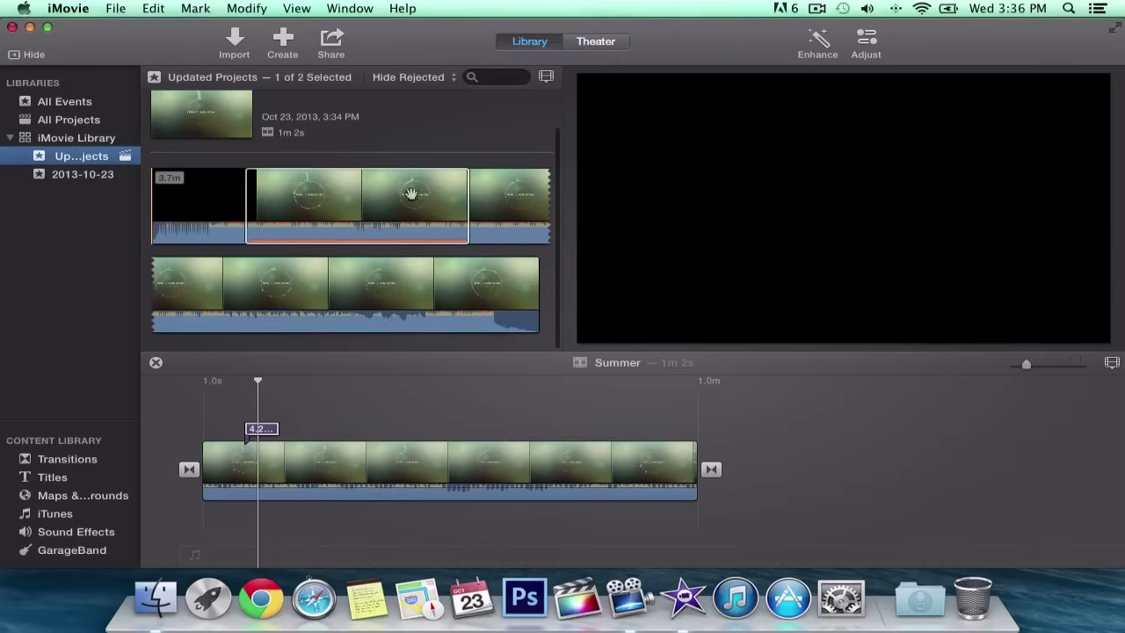
# Step: Select the movie's video clip and look over its color balance and color correction adjustments
pyautogui.click(500, 457)
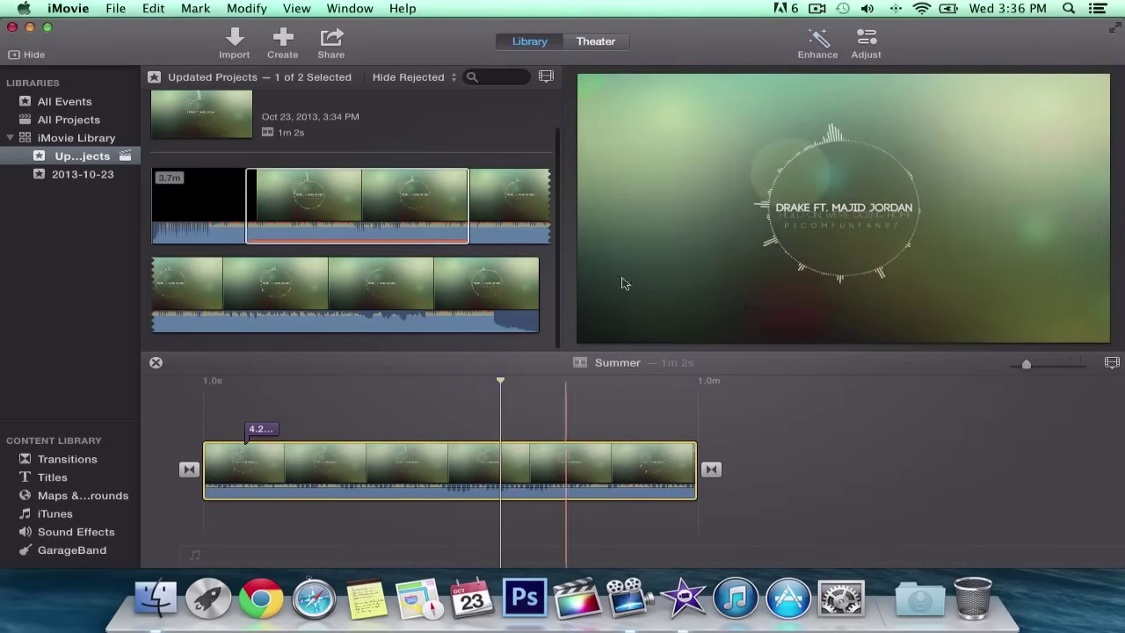
pyautogui.moveTo(758, 207)
pyautogui.click(865, 42)
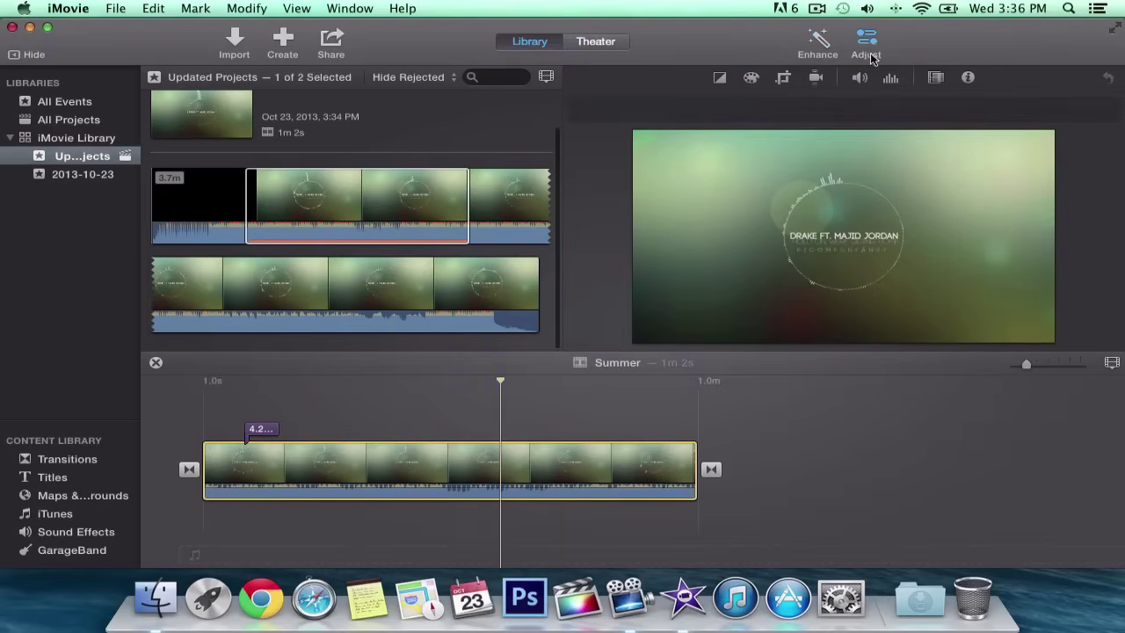
pyautogui.click(721, 78)
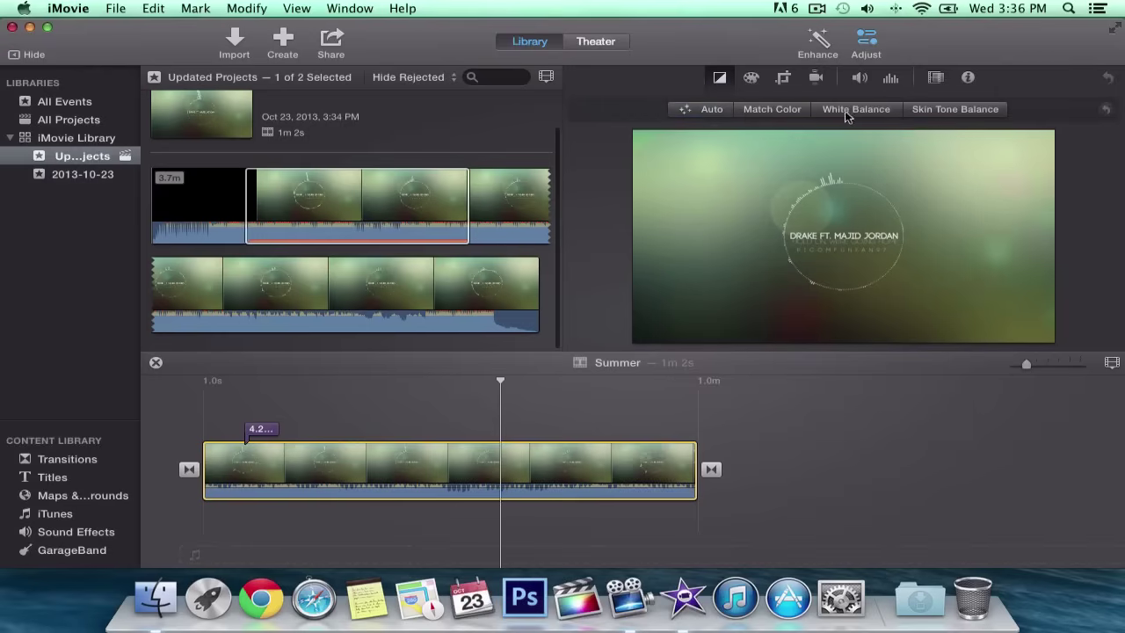
pyautogui.click(752, 78)
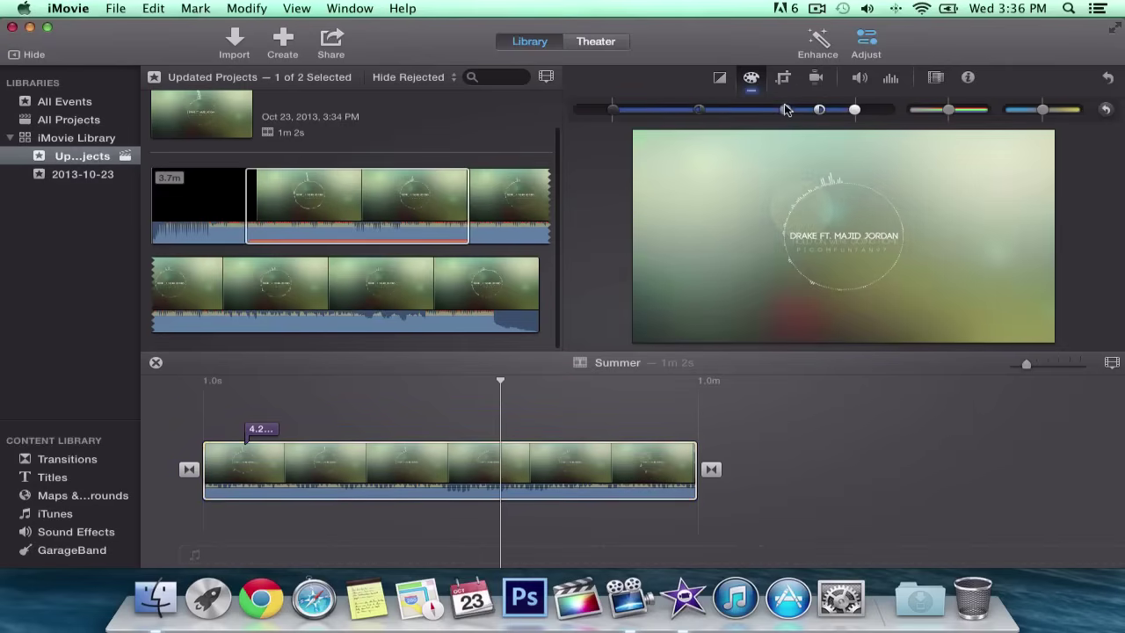
# Step: Try the Crop style on the clip, shrinking the crop frame toward the picture's upper-left corner
pyautogui.click(784, 79)
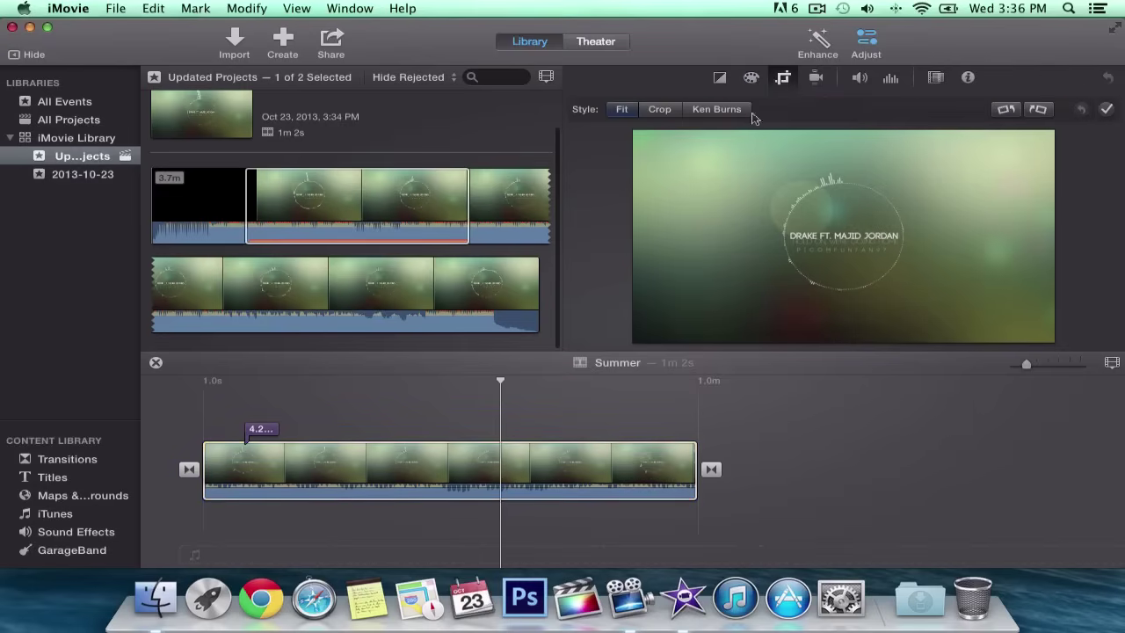
pyautogui.click(659, 109)
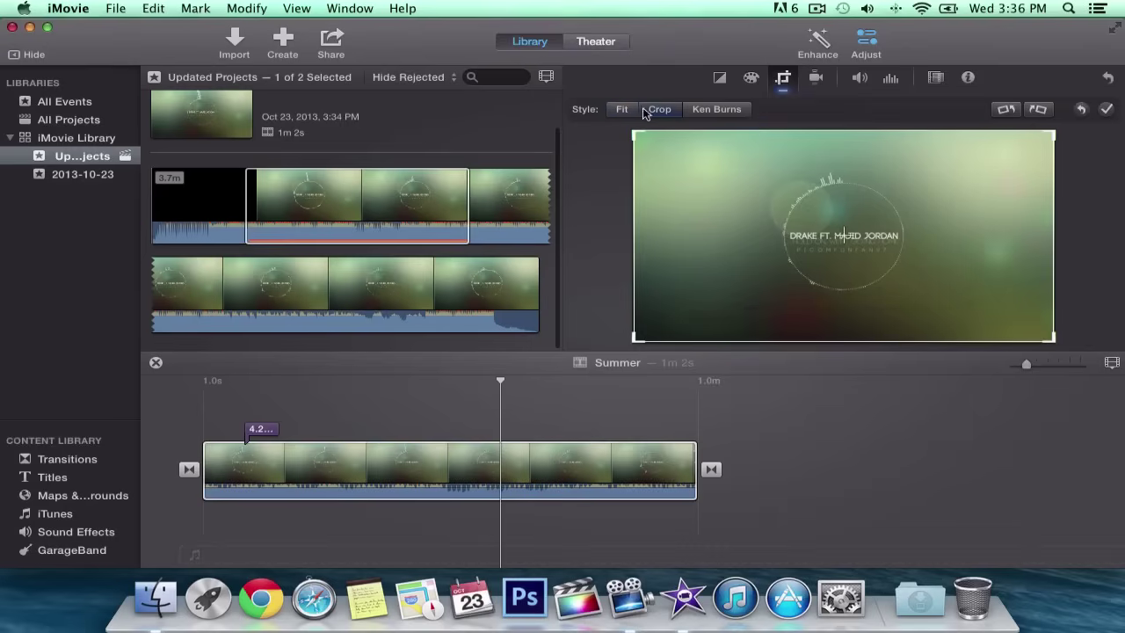
pyautogui.moveTo(1057, 337)
pyautogui.mouseDown()
pyautogui.moveTo(896, 264)
pyautogui.moveTo(1054, 341)
pyautogui.mouseUp()
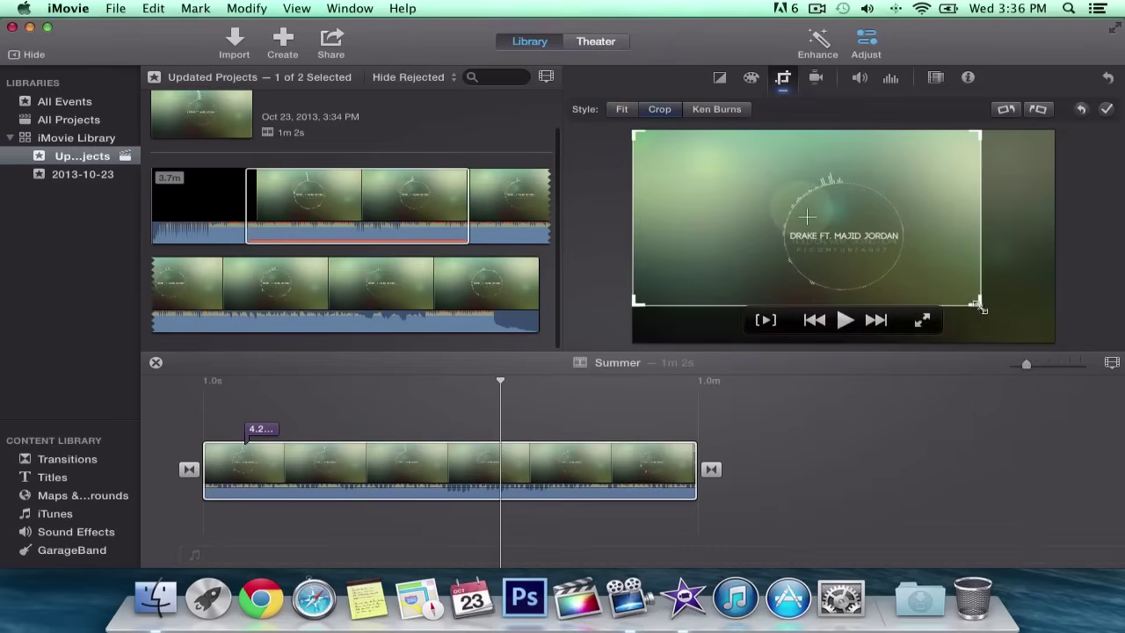
# Step: Apply the Ken Burns style to the clip with the start frame covering the full picture
pyautogui.click(716, 109)
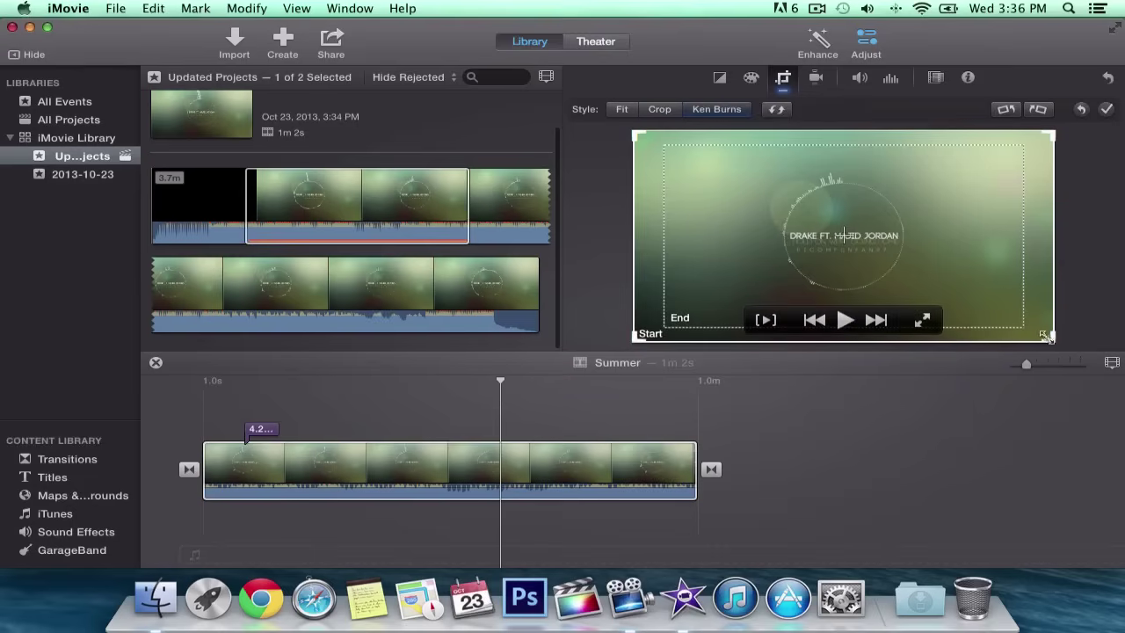
pyautogui.moveTo(1051, 338)
pyautogui.mouseDown()
pyautogui.moveTo(1019, 322)
pyautogui.moveTo(1052, 339)
pyautogui.mouseUp()
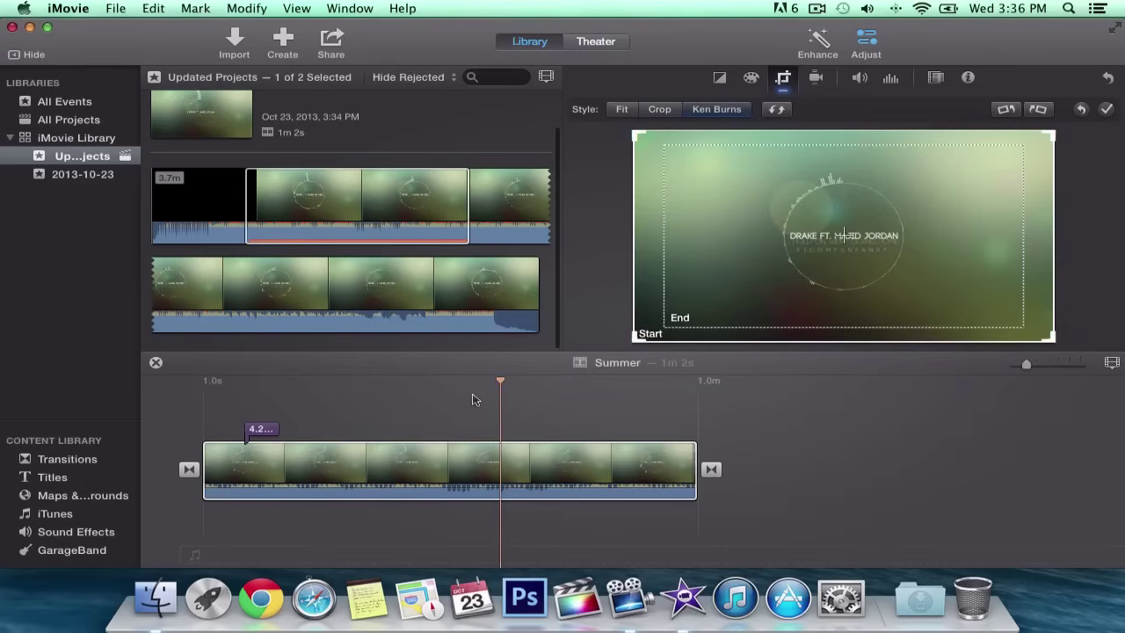
pyautogui.click(1106, 109)
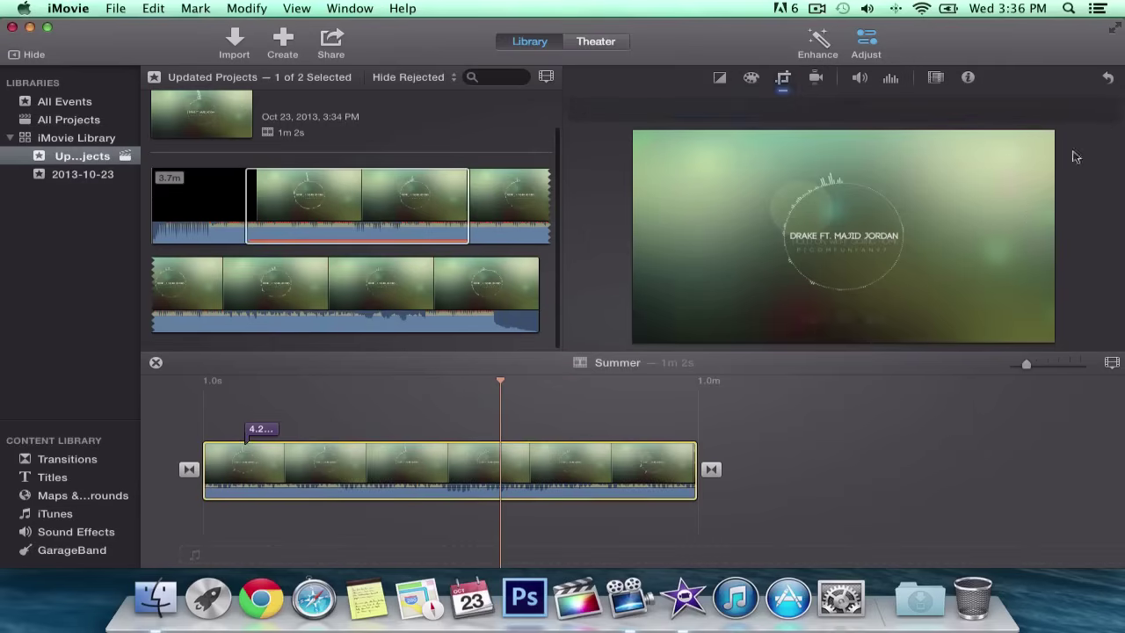
# Step: Reset the clip's cropping adjustments to the Fit style
pyautogui.click(457, 385)
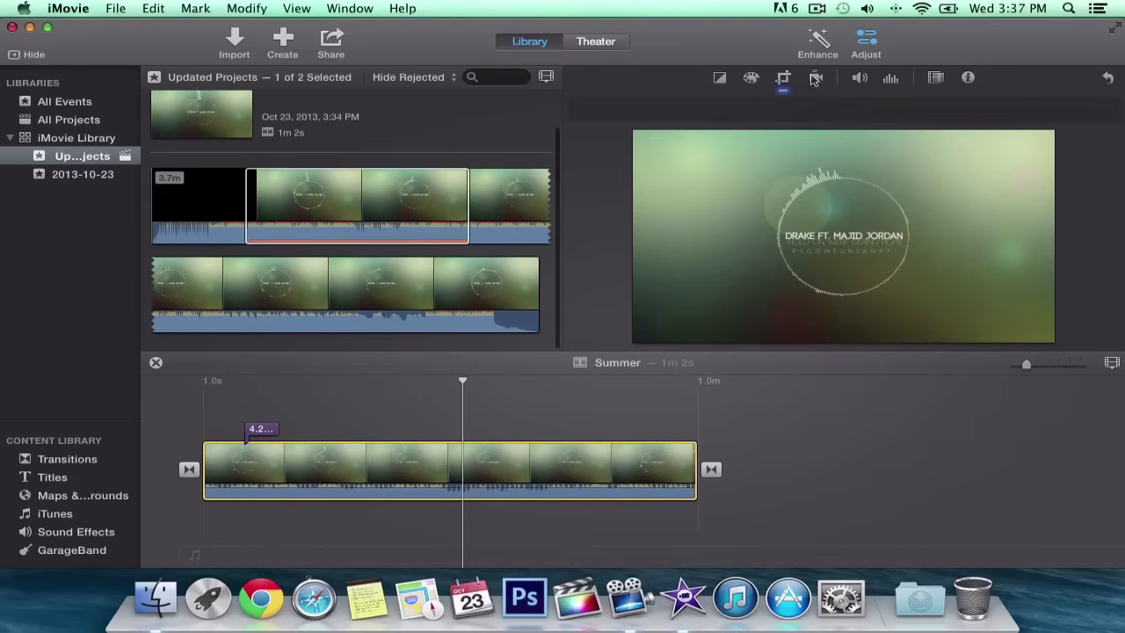
pyautogui.click(783, 79)
pyautogui.click(1082, 110)
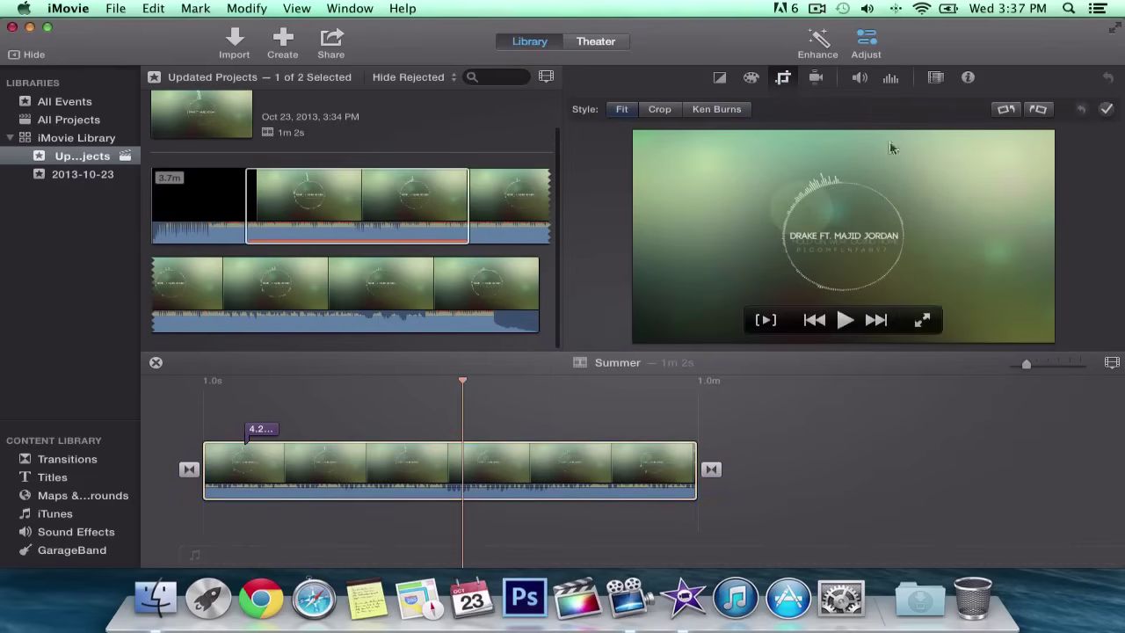
# Step: Look over the clip's stabilization options, try a clip volume of 132%, and undo the volume change
pyautogui.click(816, 78)
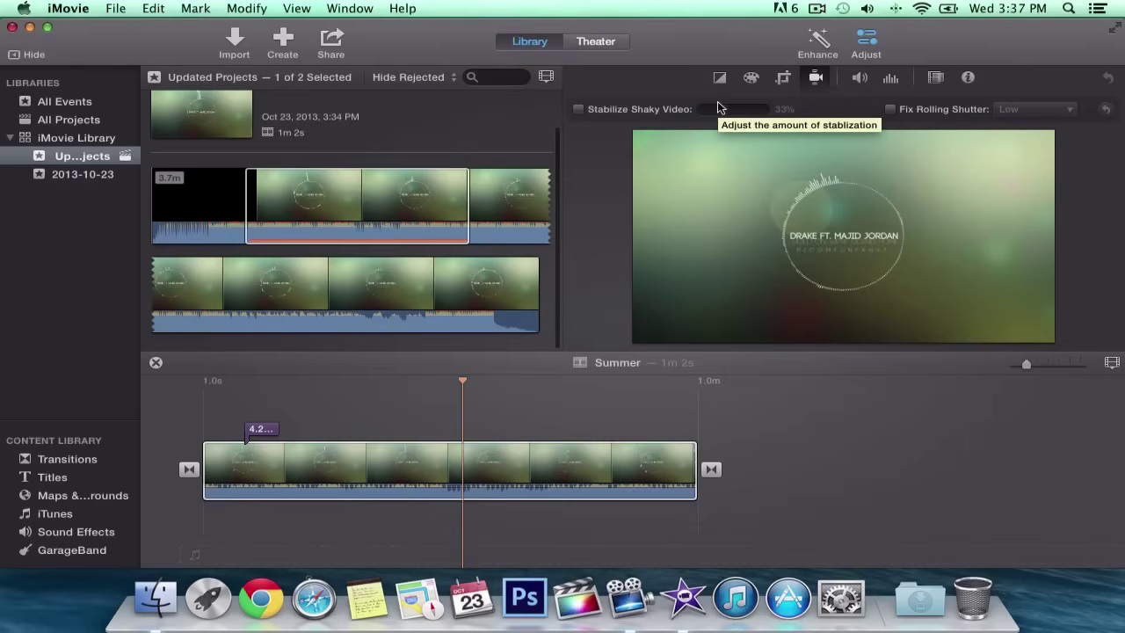
pyautogui.click(857, 77)
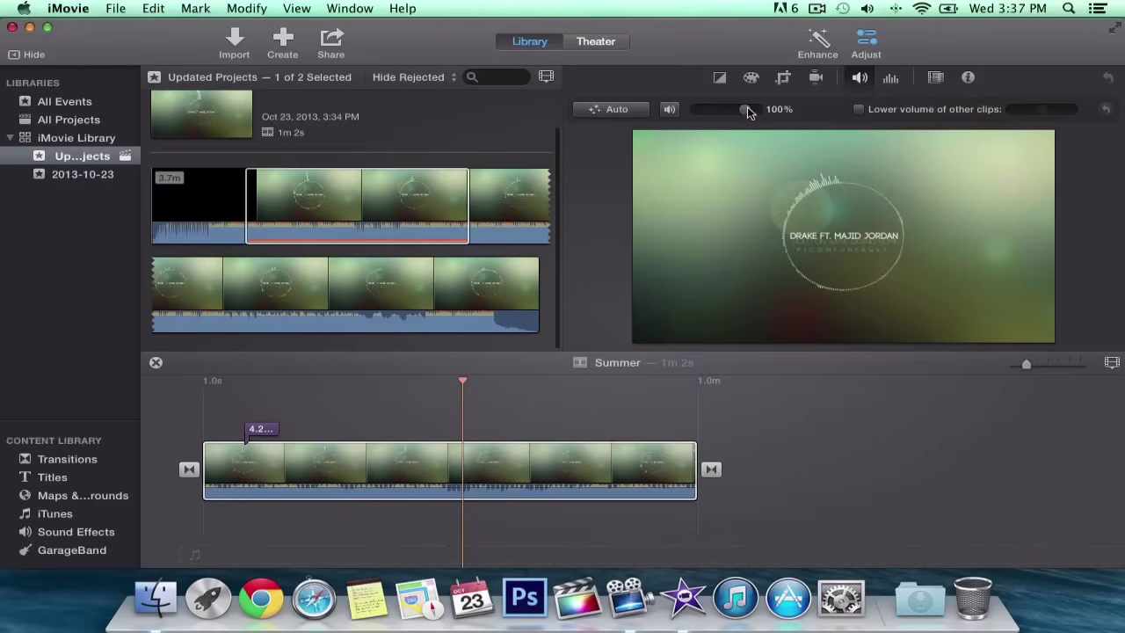
pyautogui.moveTo(746, 106)
pyautogui.mouseDown()
pyautogui.moveTo(698, 109)
pyautogui.moveTo(745, 112)
pyautogui.mouseUp()
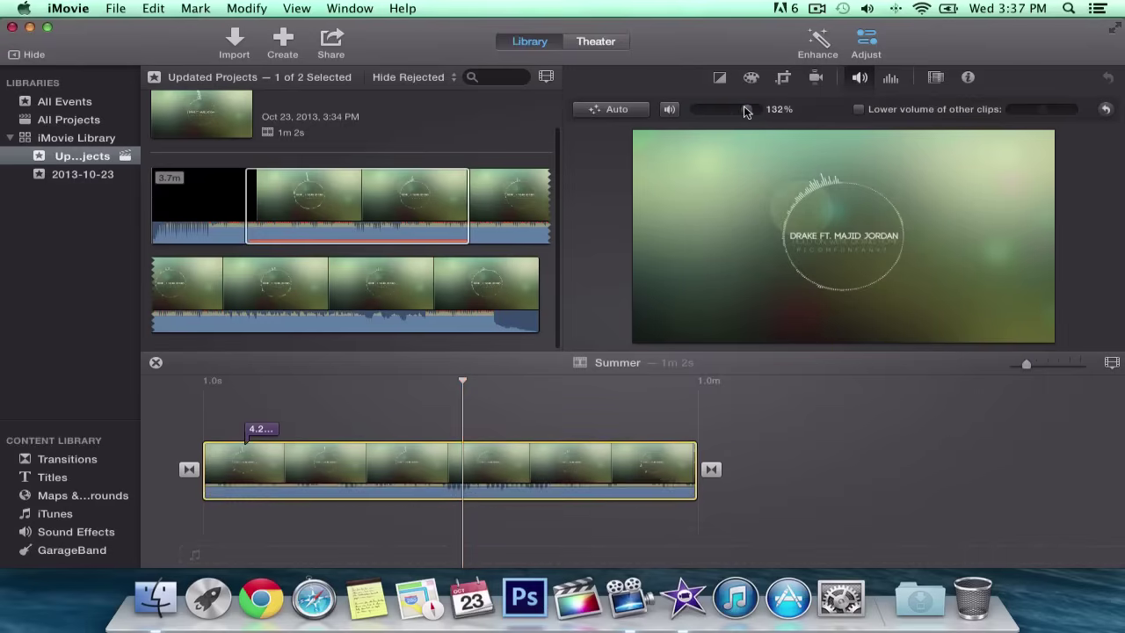
pyautogui.press('super+z')
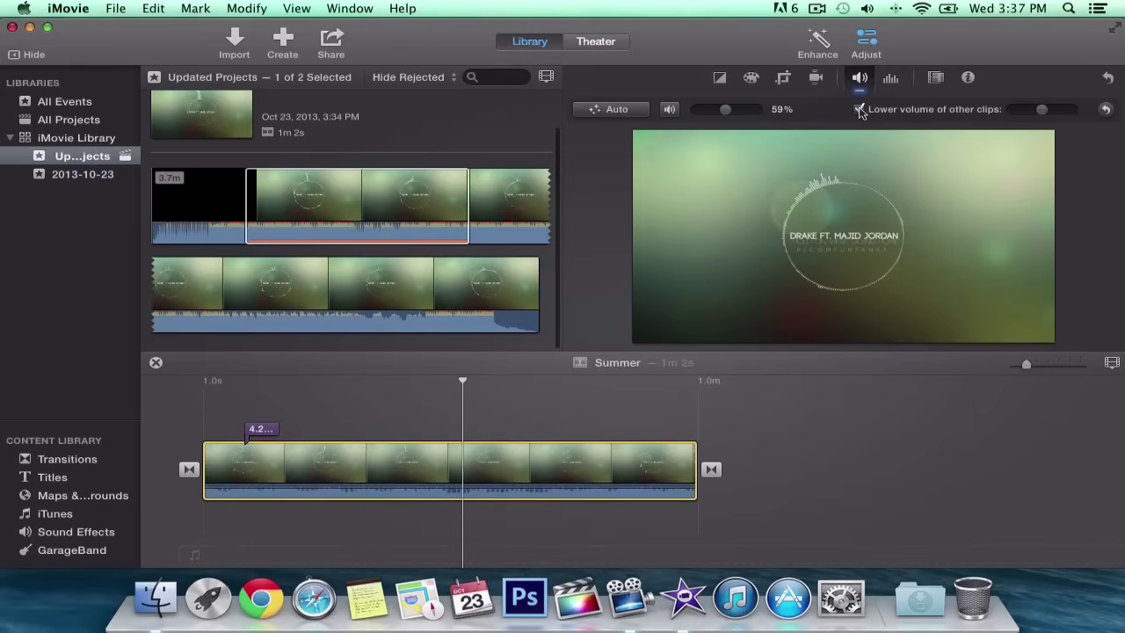
# Step: Look over the background noise reduction option and the equalizer presets for the clip's audio
pyautogui.click(890, 78)
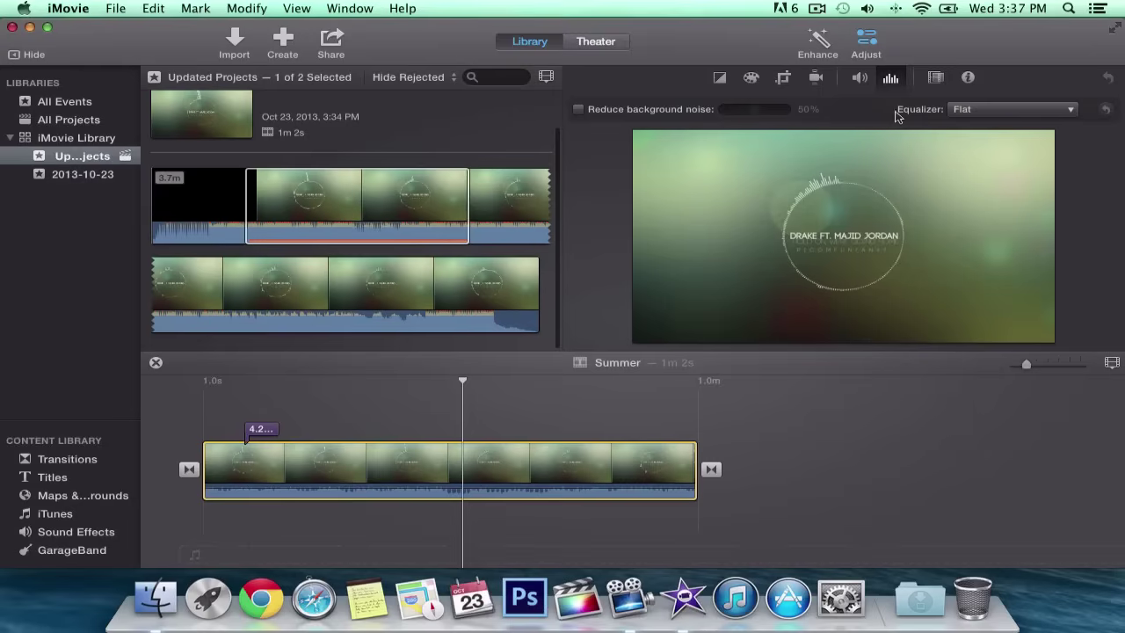
pyautogui.click(987, 115)
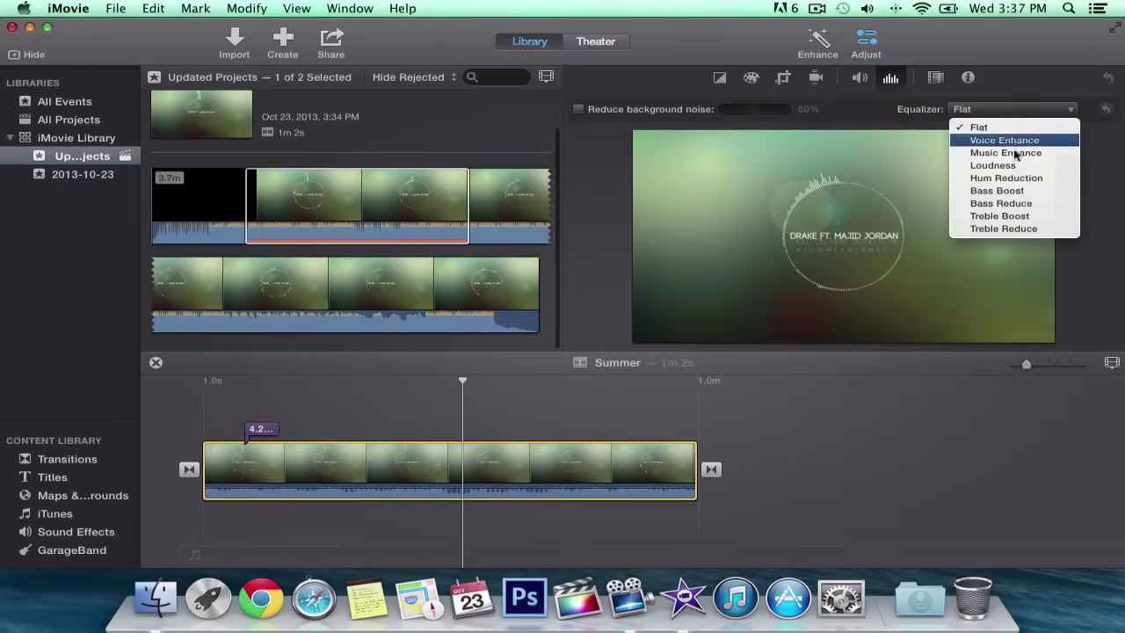
pyautogui.click(1012, 87)
# Step: Try the Romantic video effect on the clip, undo it, and preview the other video effects without applying one
pyautogui.click(935, 78)
pyautogui.click(705, 112)
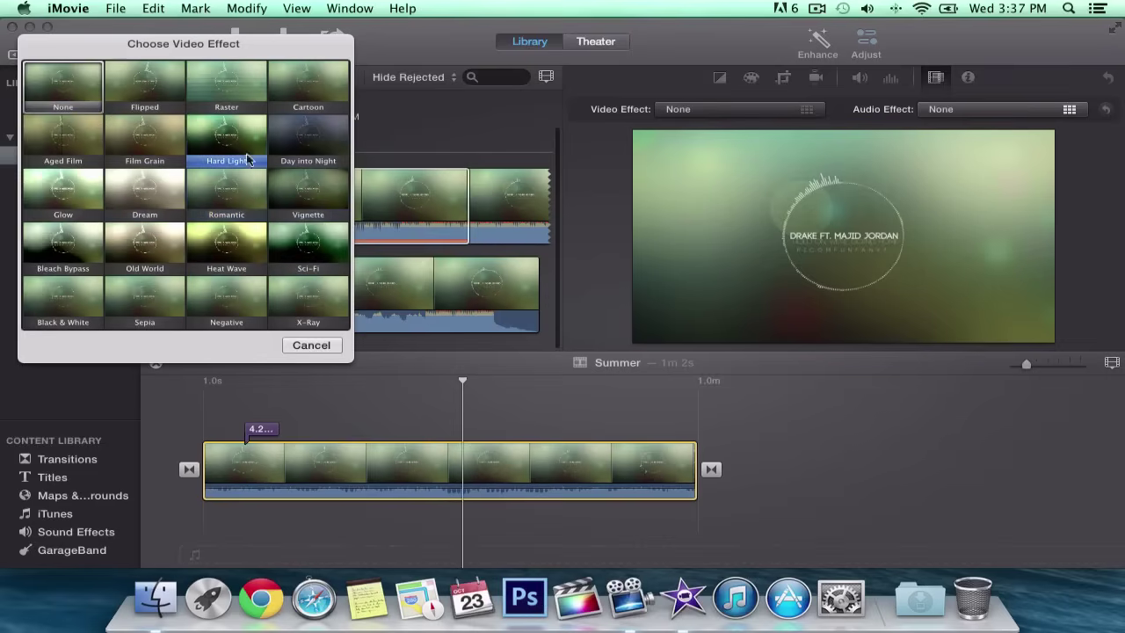
pyautogui.click(255, 202)
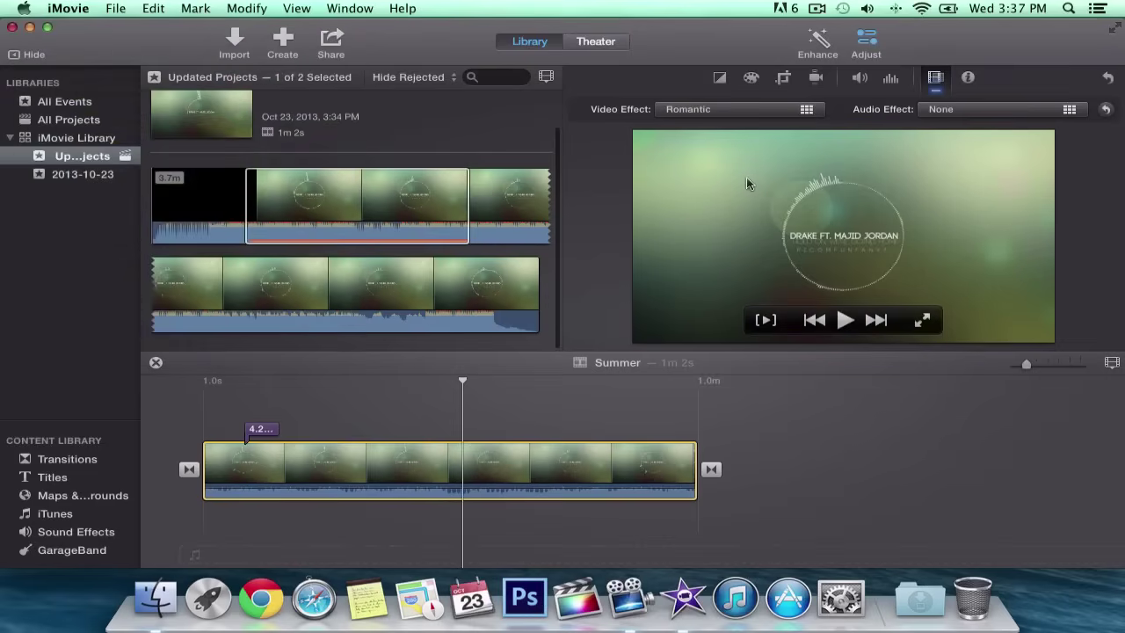
pyautogui.press('super+z')
pyautogui.click(807, 111)
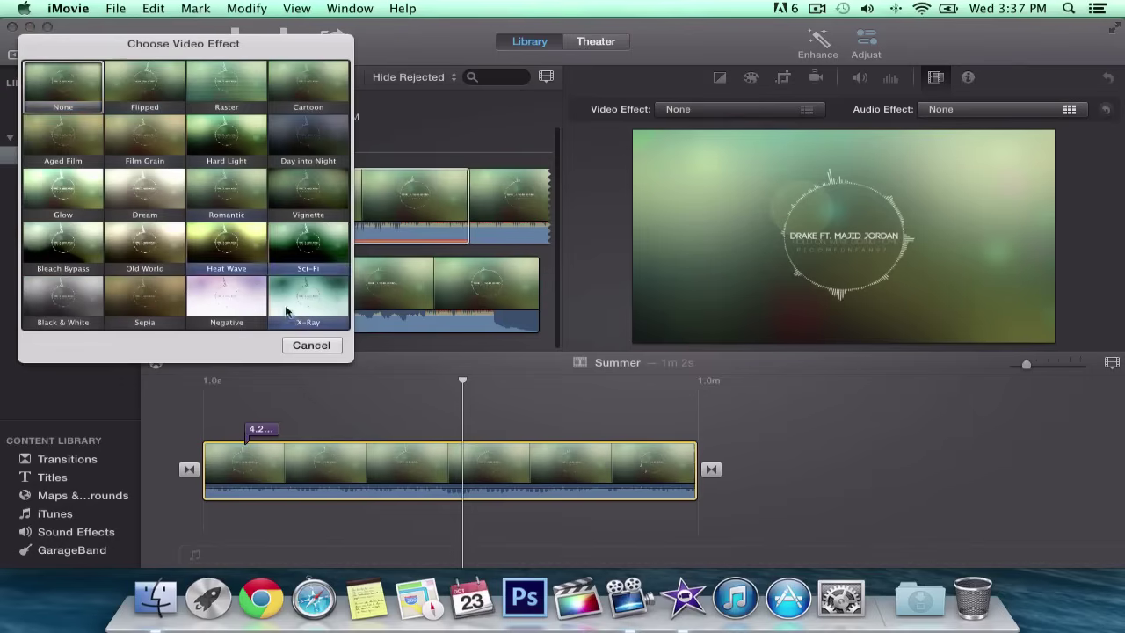
pyautogui.click(309, 346)
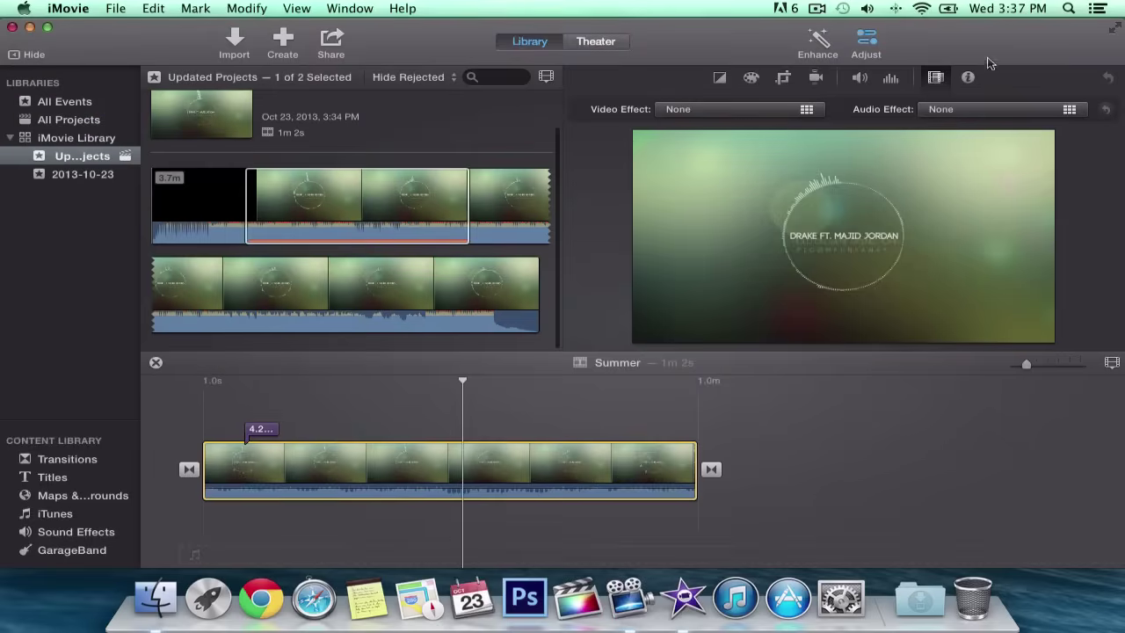
# Step: Examine the clip's information, including its name, date and duration
pyautogui.click(969, 79)
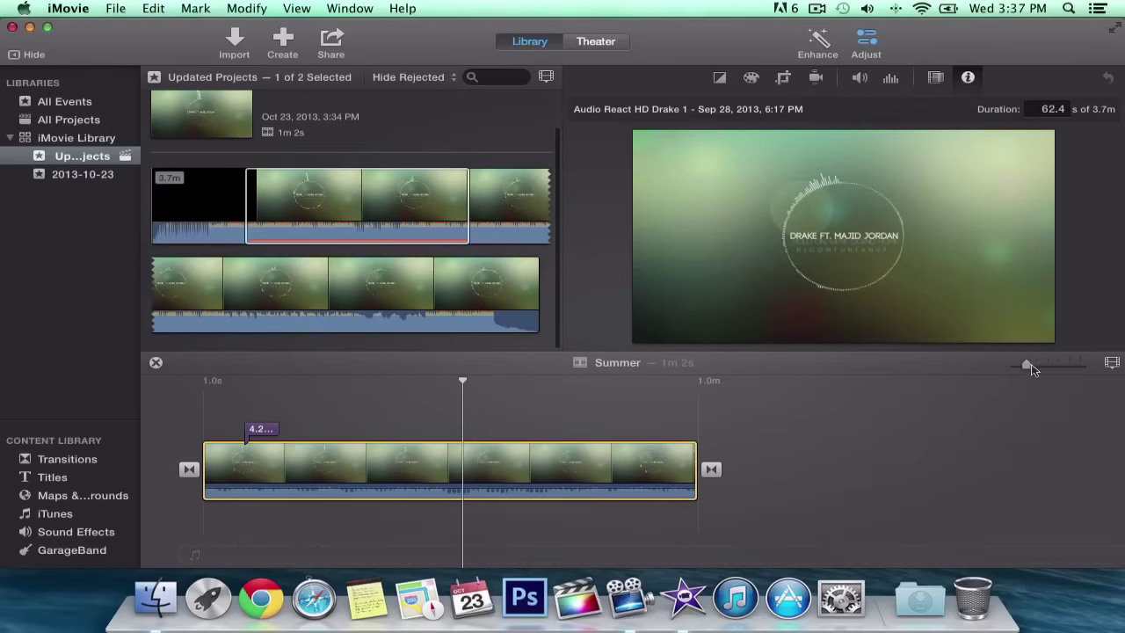
pyautogui.moveTo(1026, 363)
pyautogui.mouseDown()
pyautogui.moveTo(1068, 363)
pyautogui.moveTo(1027, 362)
pyautogui.mouseUp()
# Step: Create a Simple-themed movie named My Movie in Updated Projects from Theater, and open the 2013-10-23 event in the library
pyautogui.click(595, 42)
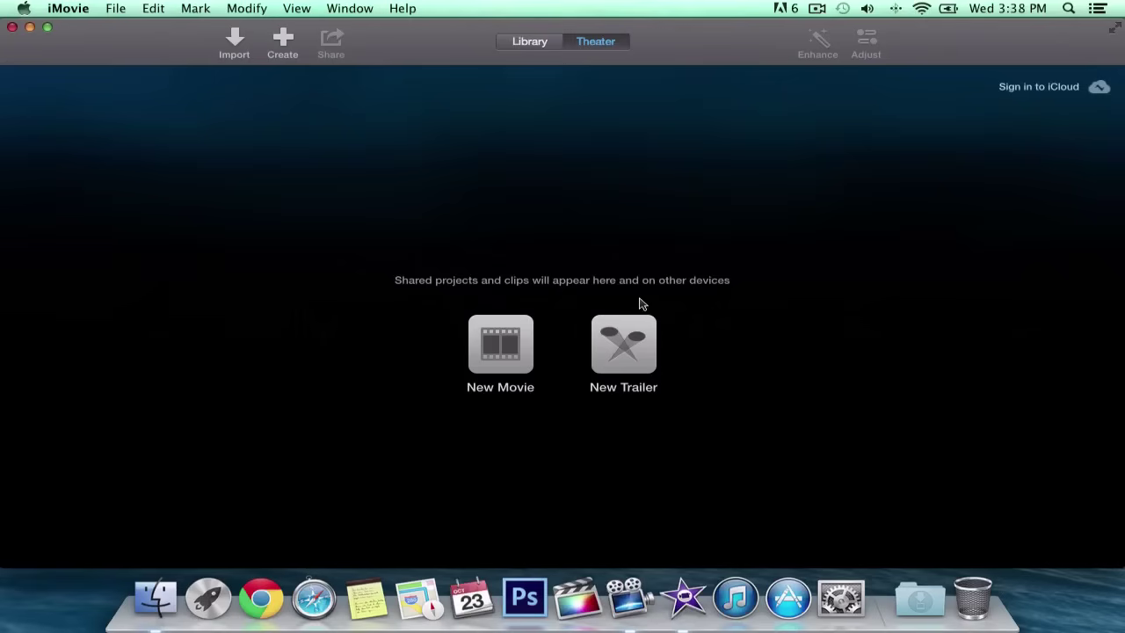
pyautogui.click(497, 347)
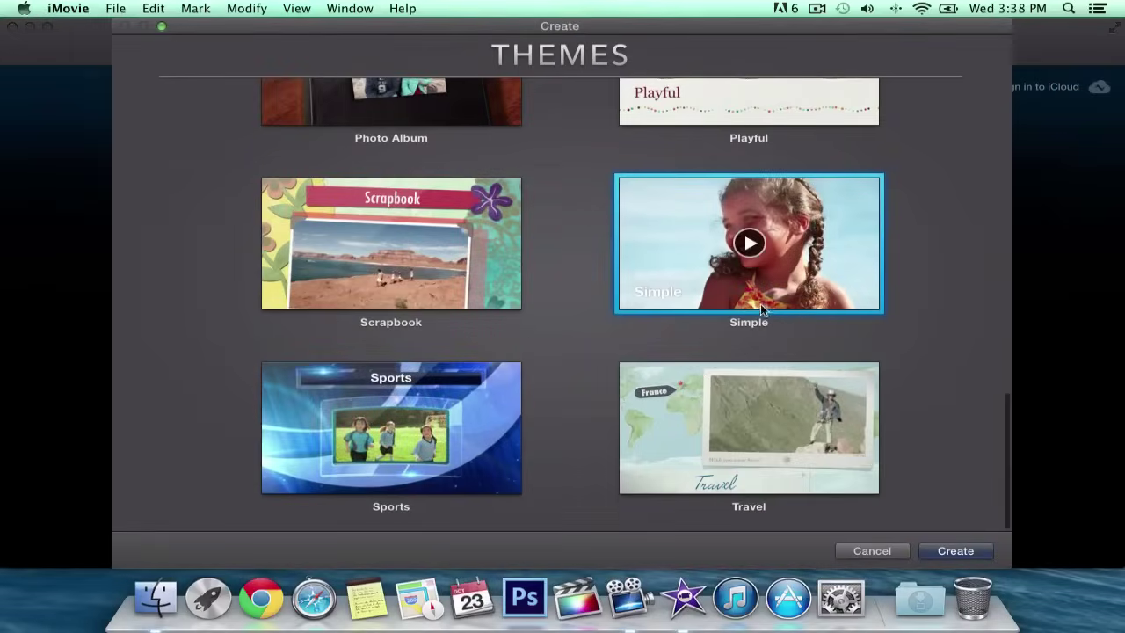
pyautogui.click(955, 550)
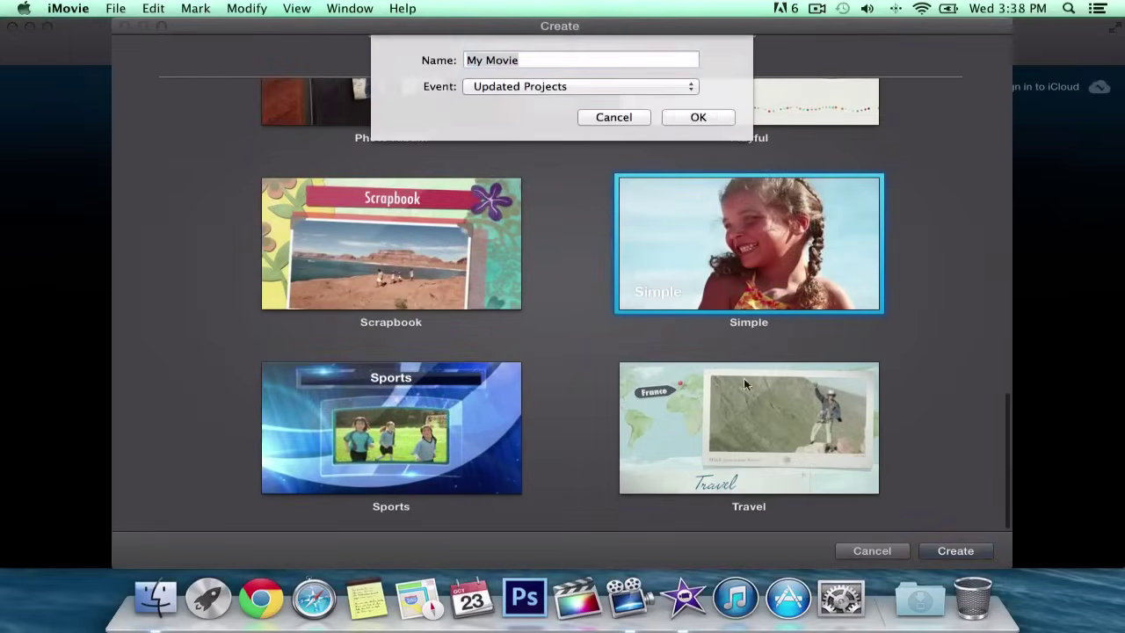
pyautogui.click(698, 115)
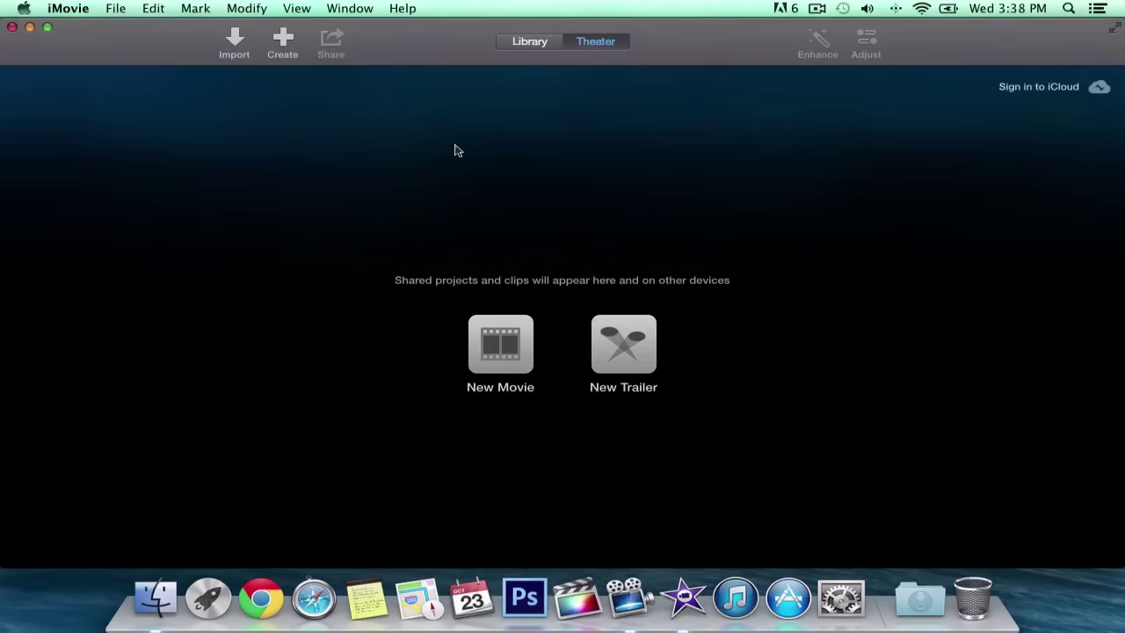
pyautogui.click(540, 39)
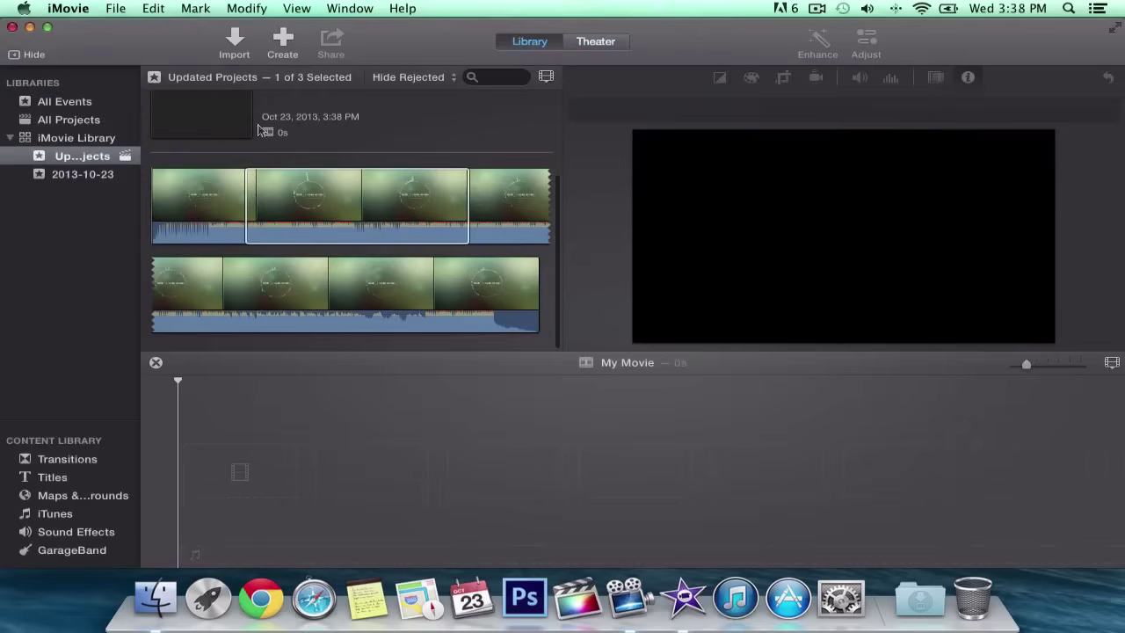
pyautogui.click(81, 174)
# Step: View the iCloud sign-in settings from Theater, close them without signing in, and return to the library
pyautogui.press('super+1')
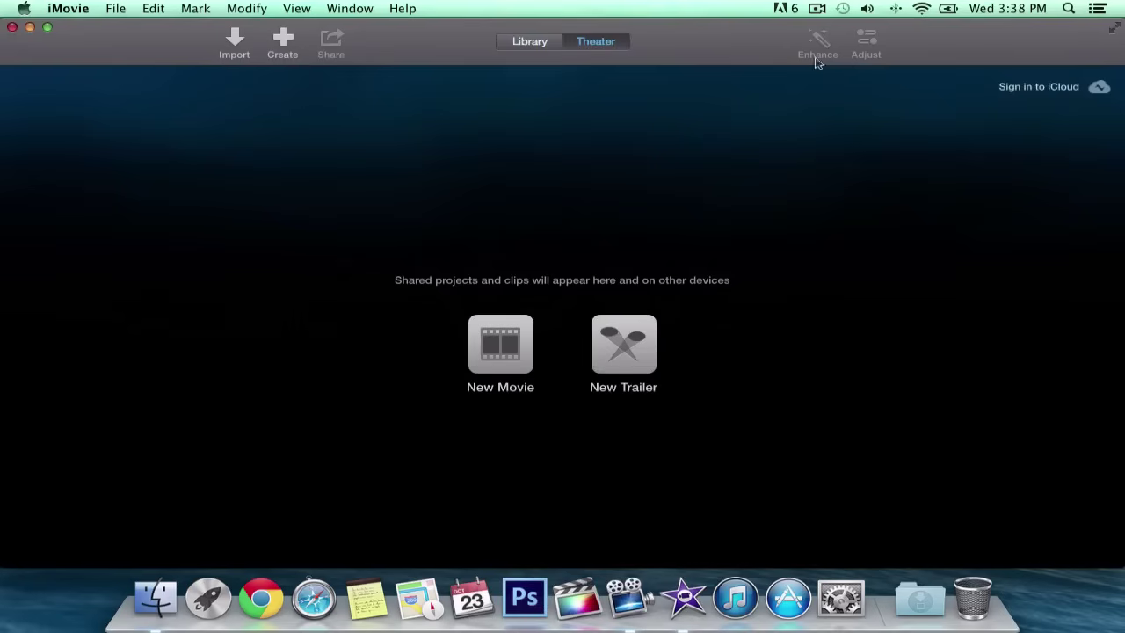
pyautogui.click(1099, 87)
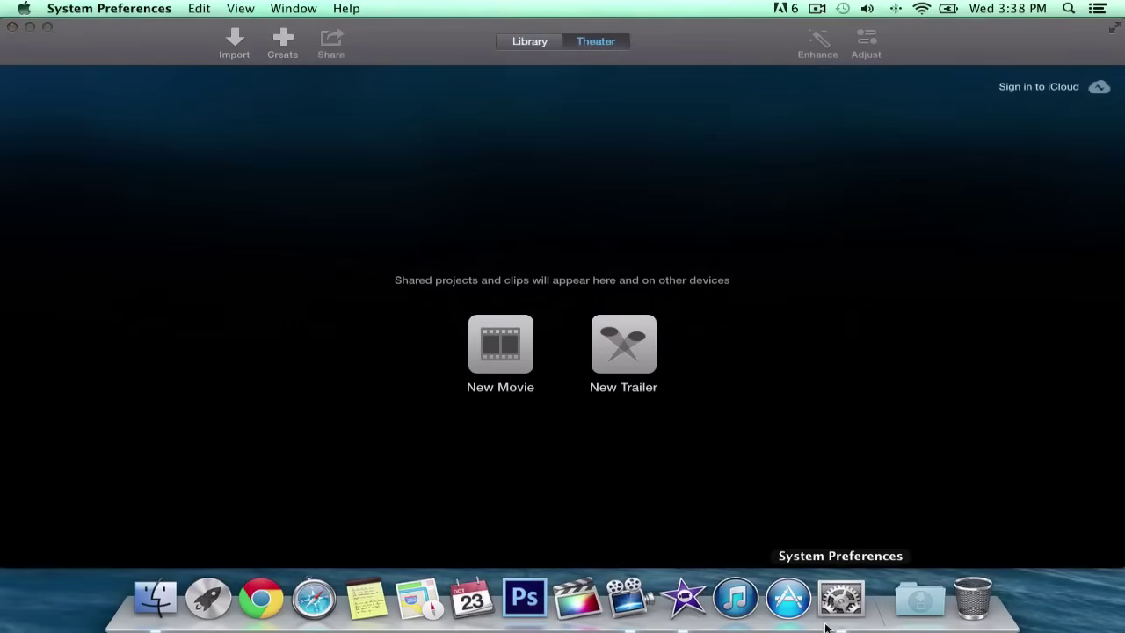
pyautogui.rightClick(850, 593)
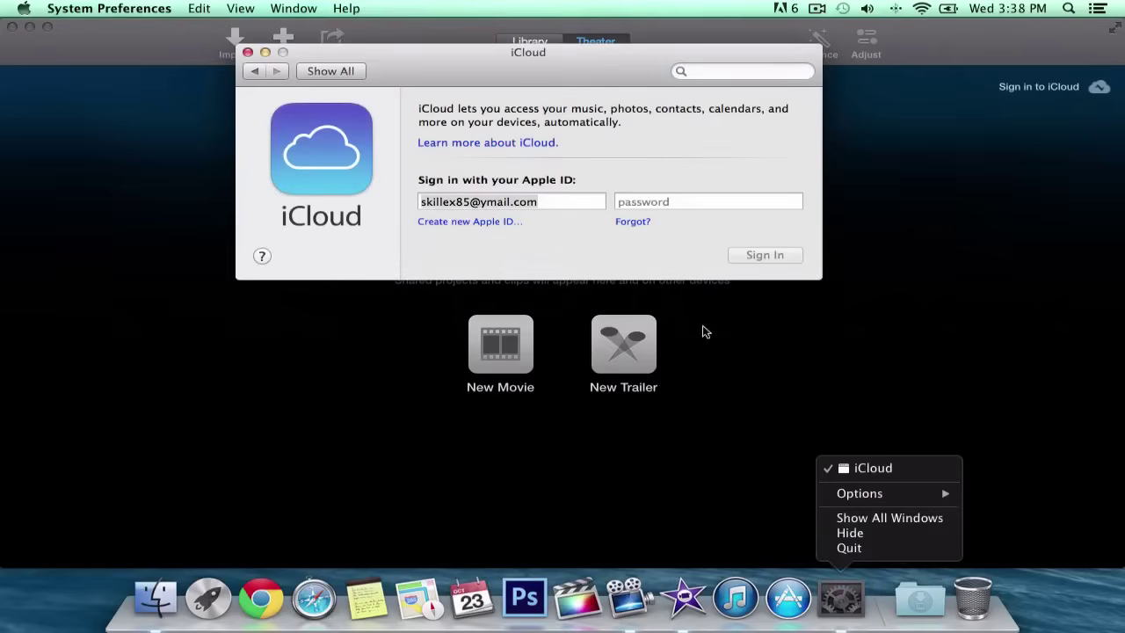
pyautogui.click(651, 233)
pyautogui.click(247, 53)
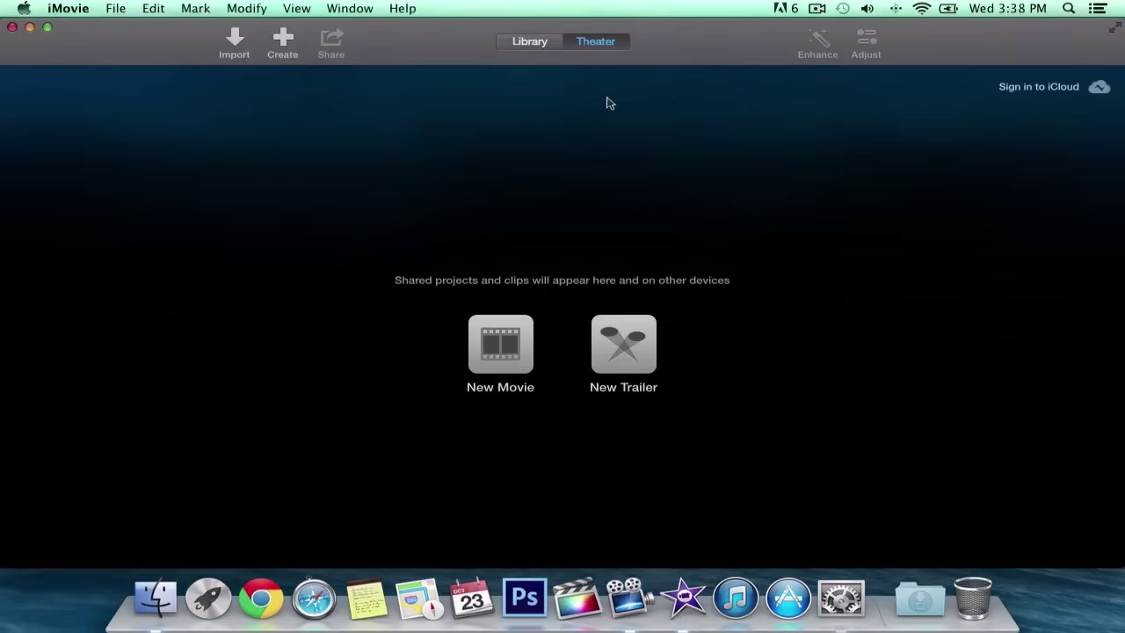
pyautogui.click(530, 41)
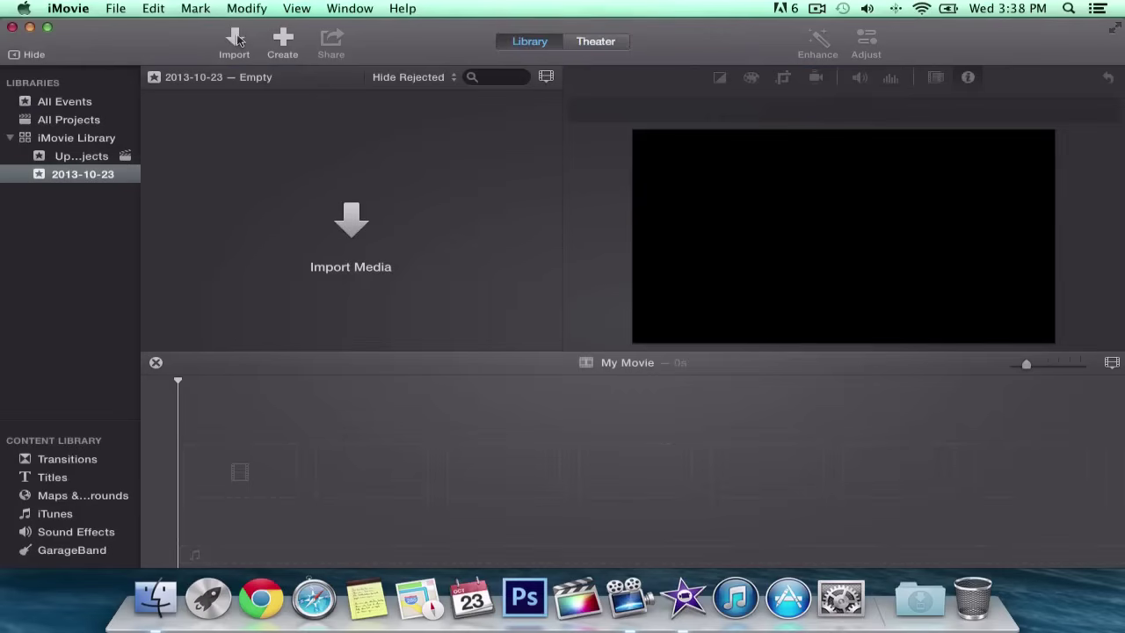
pyautogui.click(119, 7)
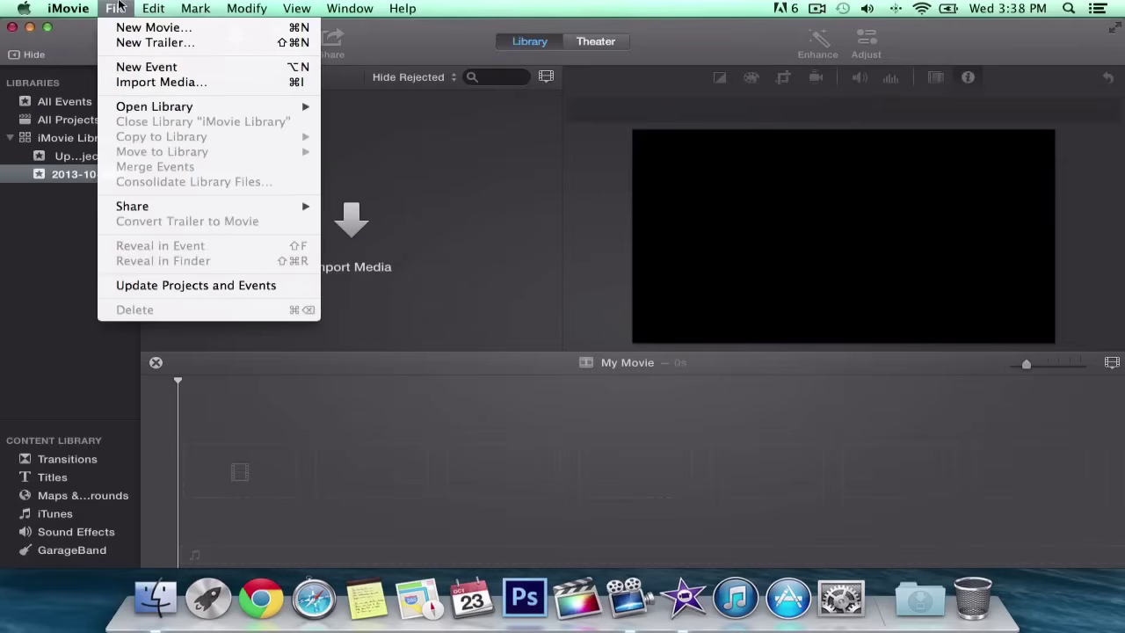
pyautogui.click(117, 7)
pyautogui.click(349, 8)
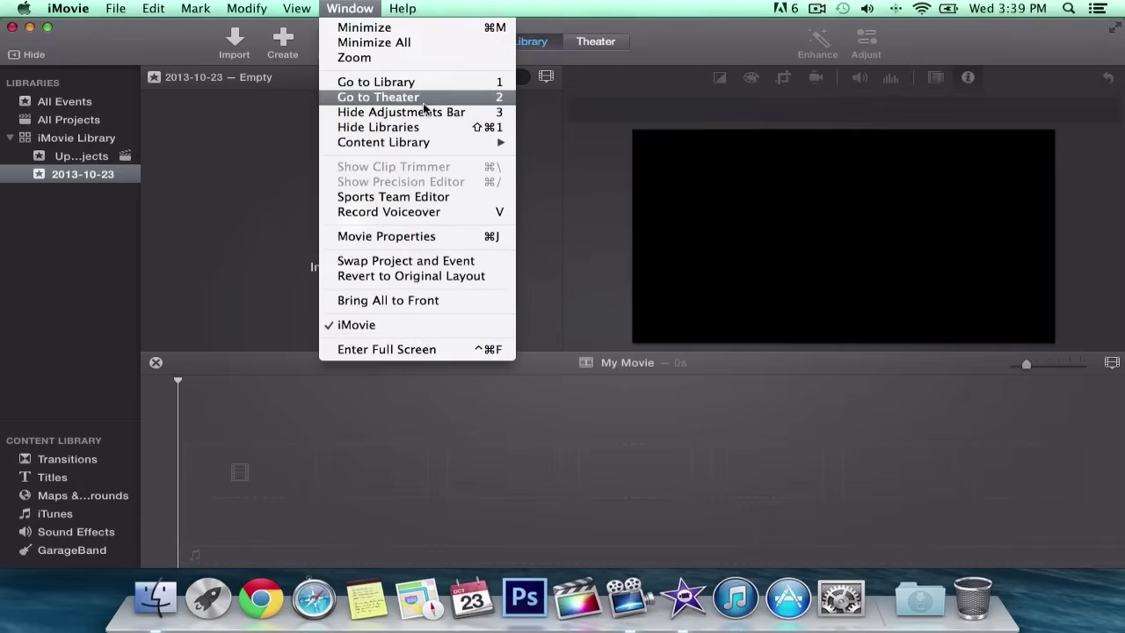
pyautogui.moveTo(298, 8)
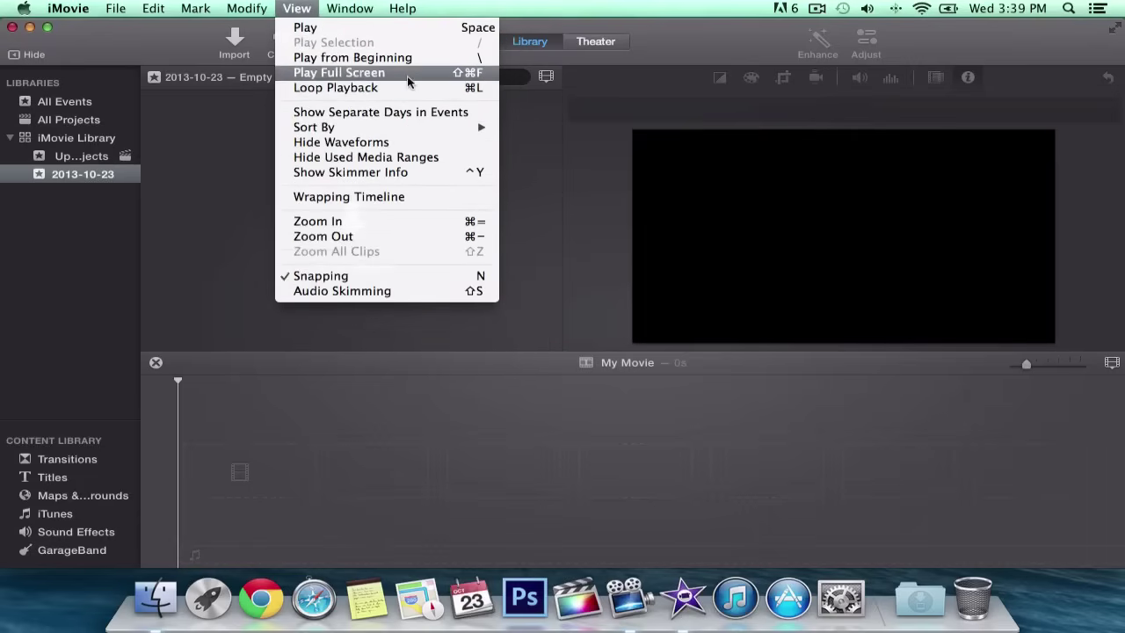
pyautogui.click(1049, 55)
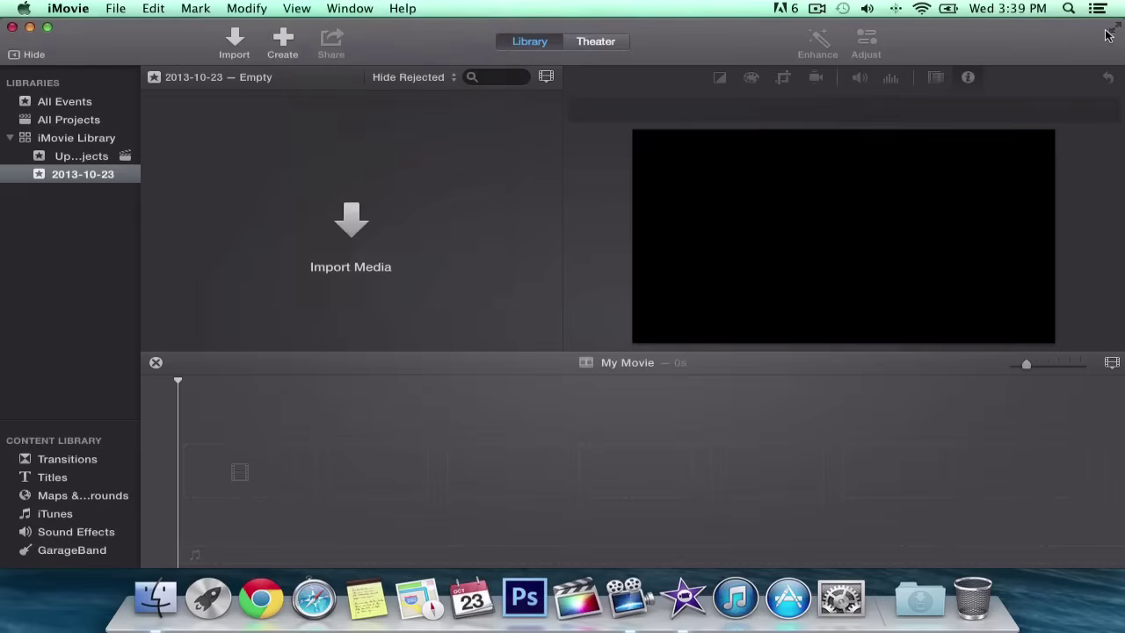
# Step: Switch the iMovie window to full screen and back to its normal size
pyautogui.click(1112, 29)
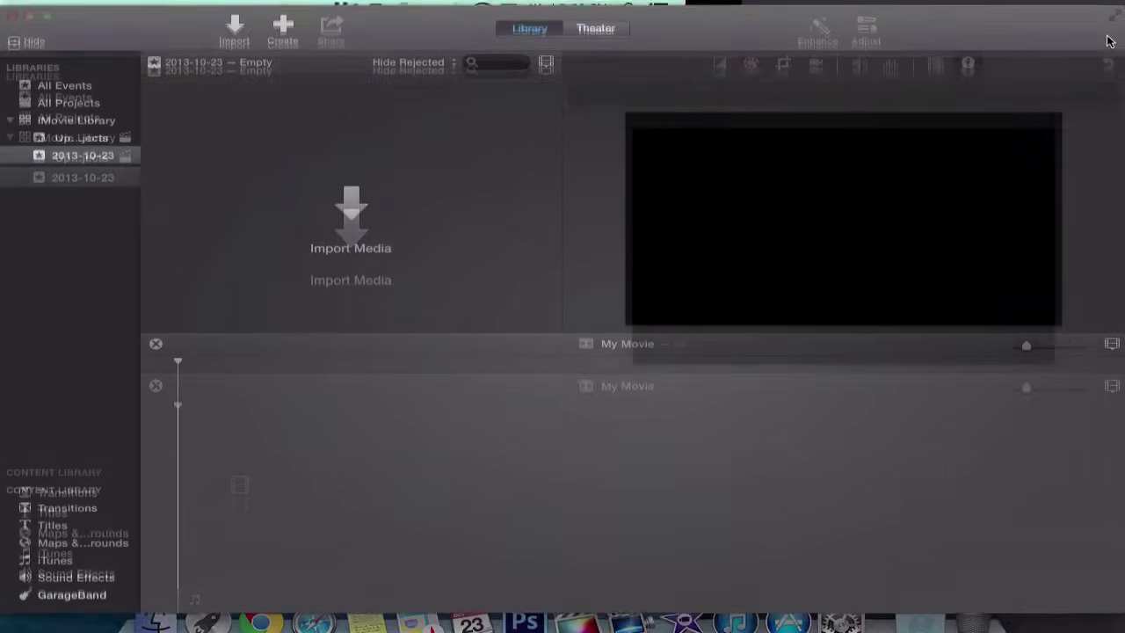
pyautogui.press('Escape')
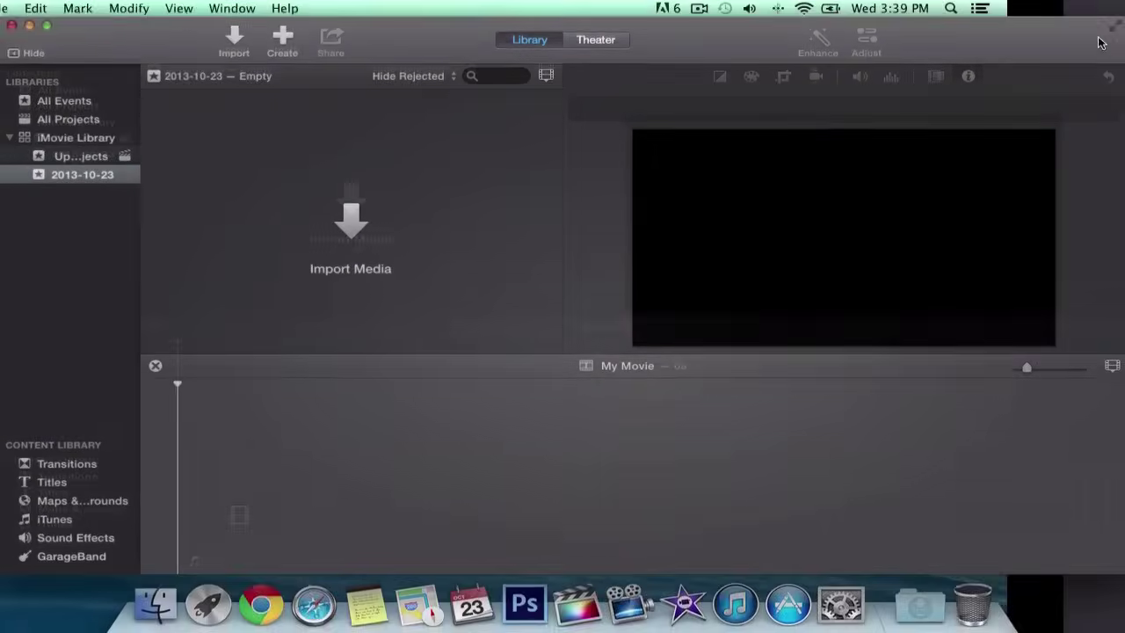
pyautogui.click(247, 8)
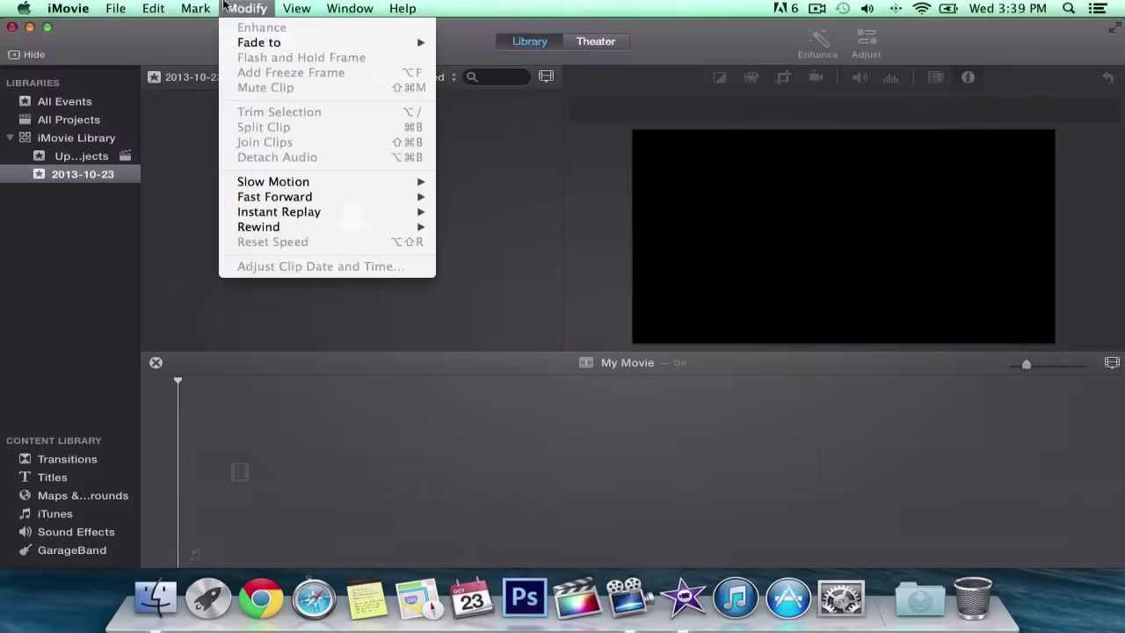
pyautogui.moveTo(262, 52)
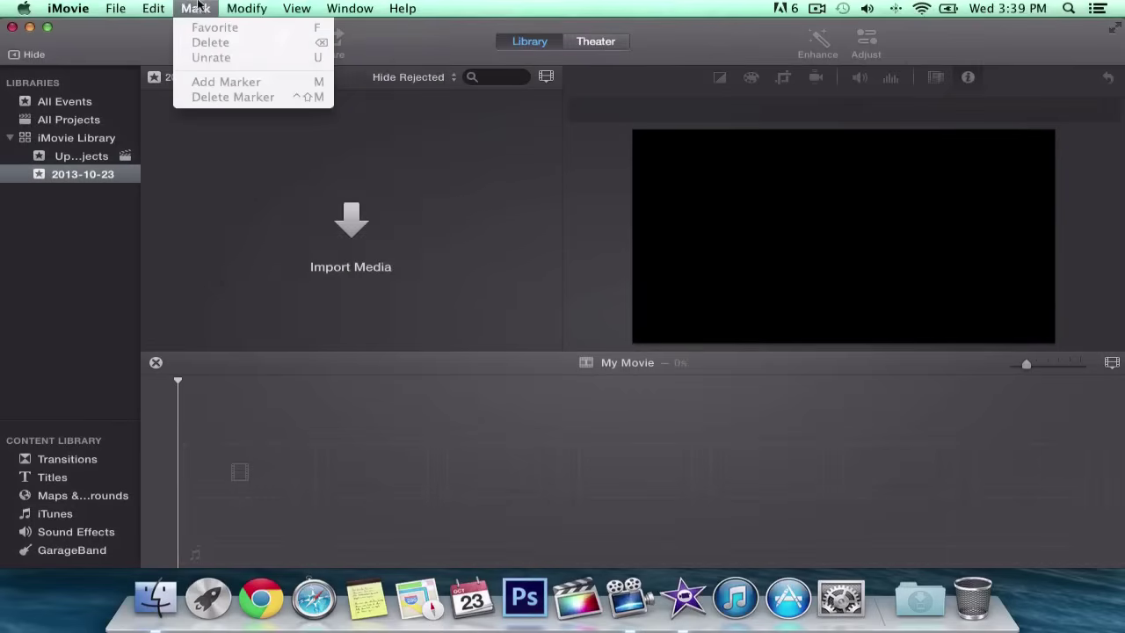
pyautogui.moveTo(274, 189)
pyautogui.moveTo(117, 5)
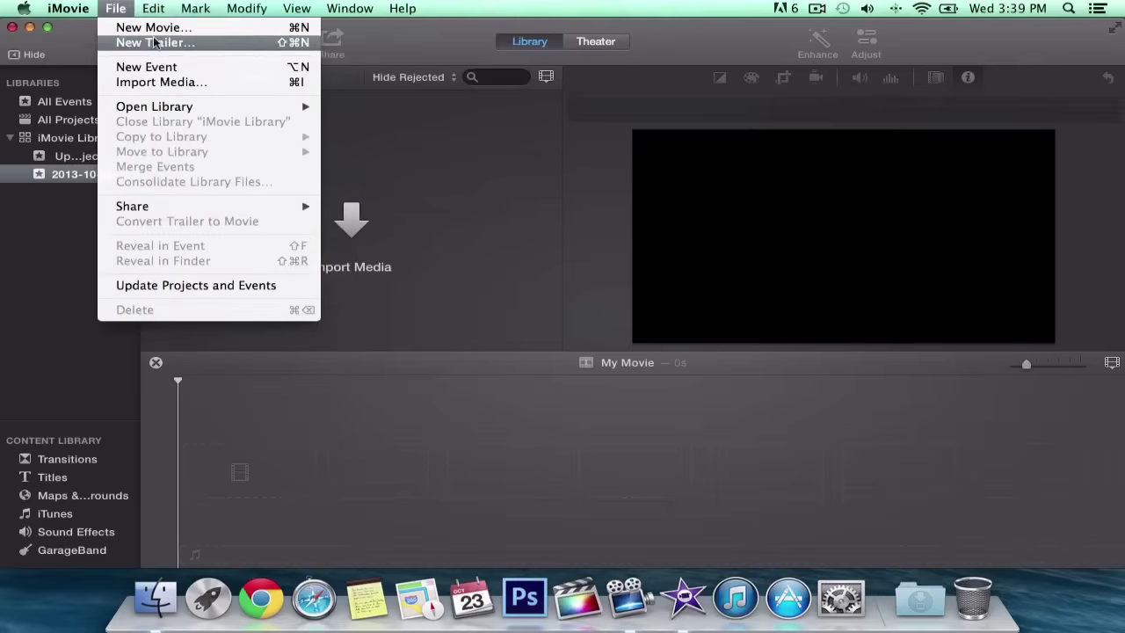
pyautogui.moveTo(247, 7)
pyautogui.moveTo(351, 42)
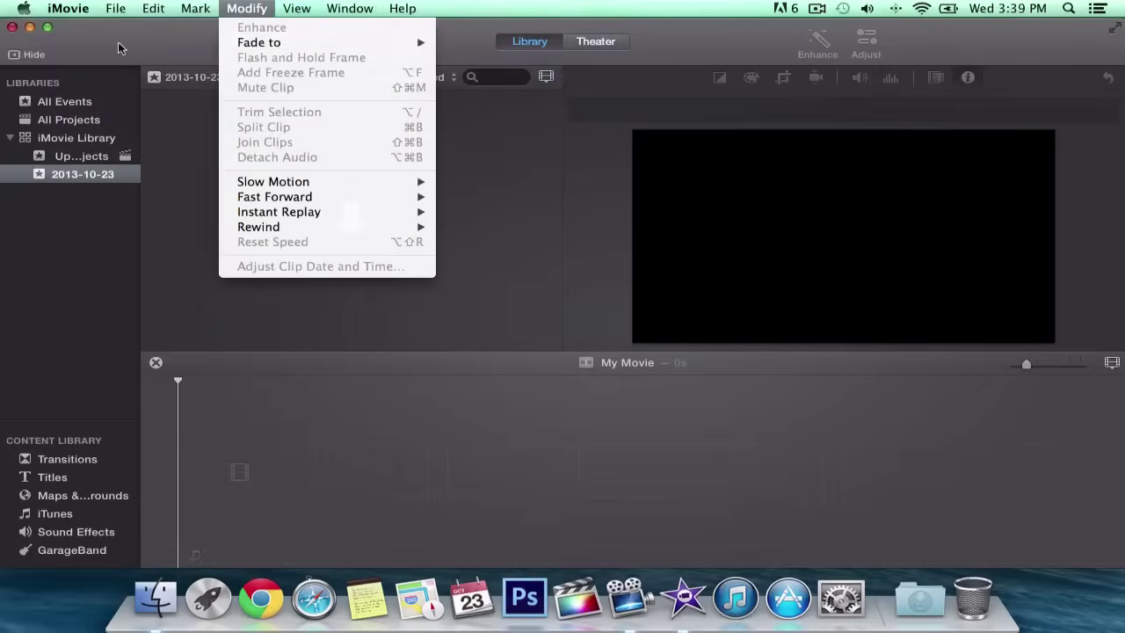
pyautogui.press('Escape')
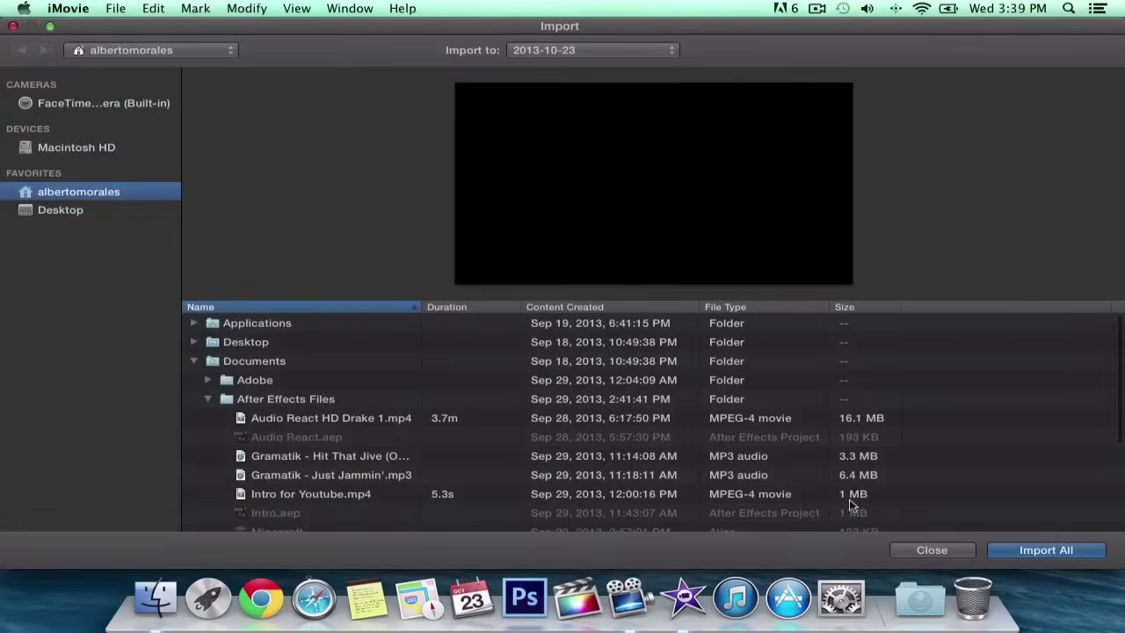
# Step: Close the media import window without importing, and hide and show the libraries list twice
pyautogui.click(935, 548)
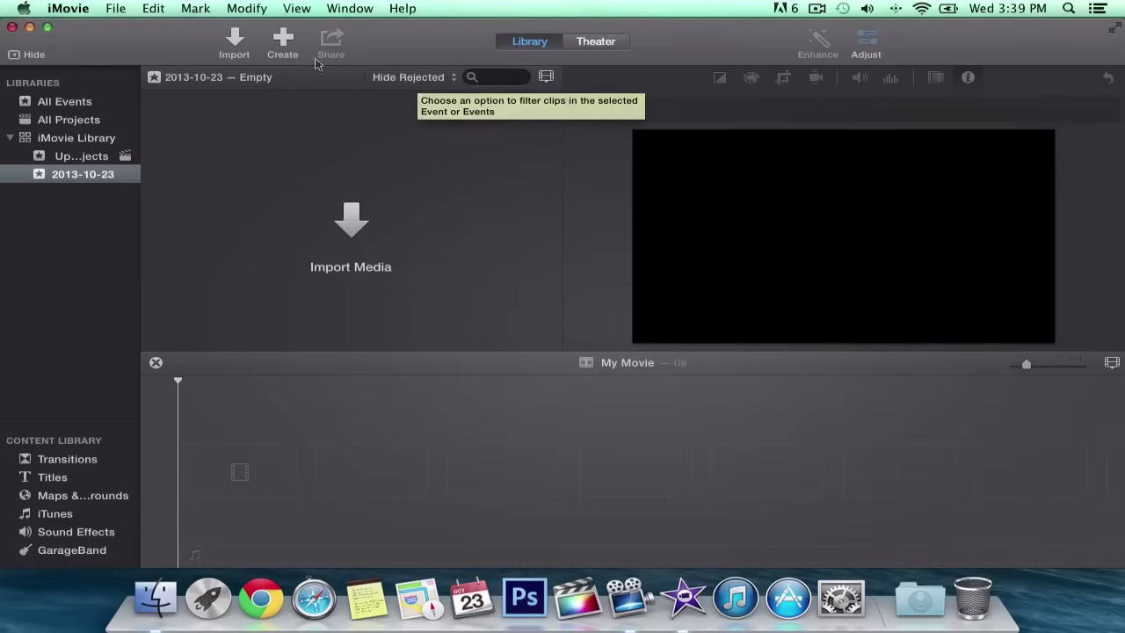
pyautogui.click(11, 55)
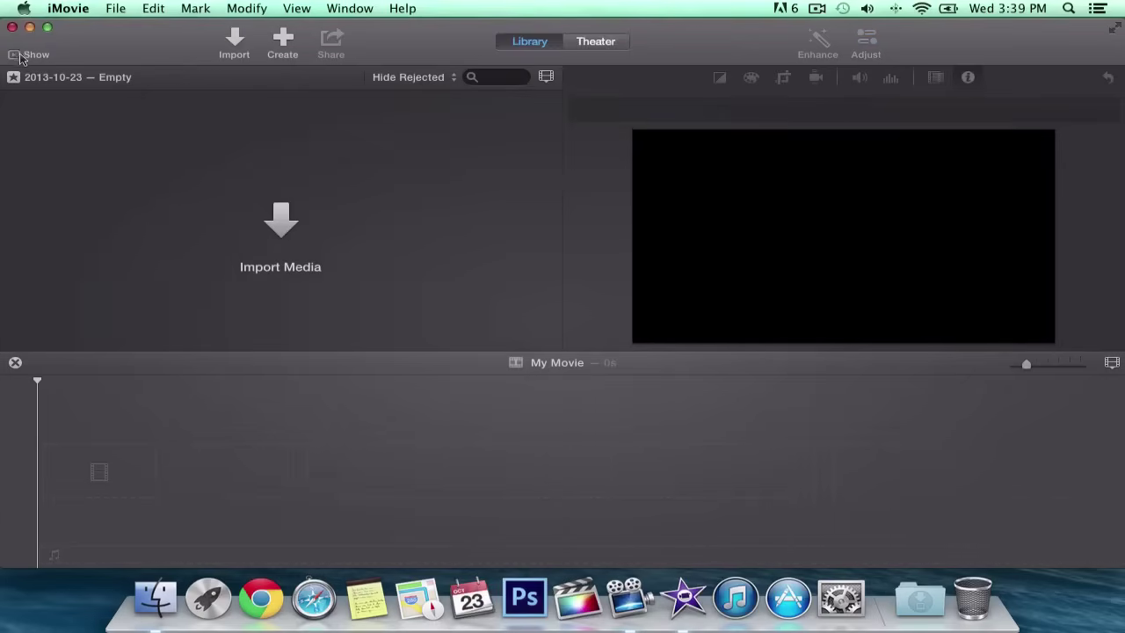
pyautogui.click(14, 55)
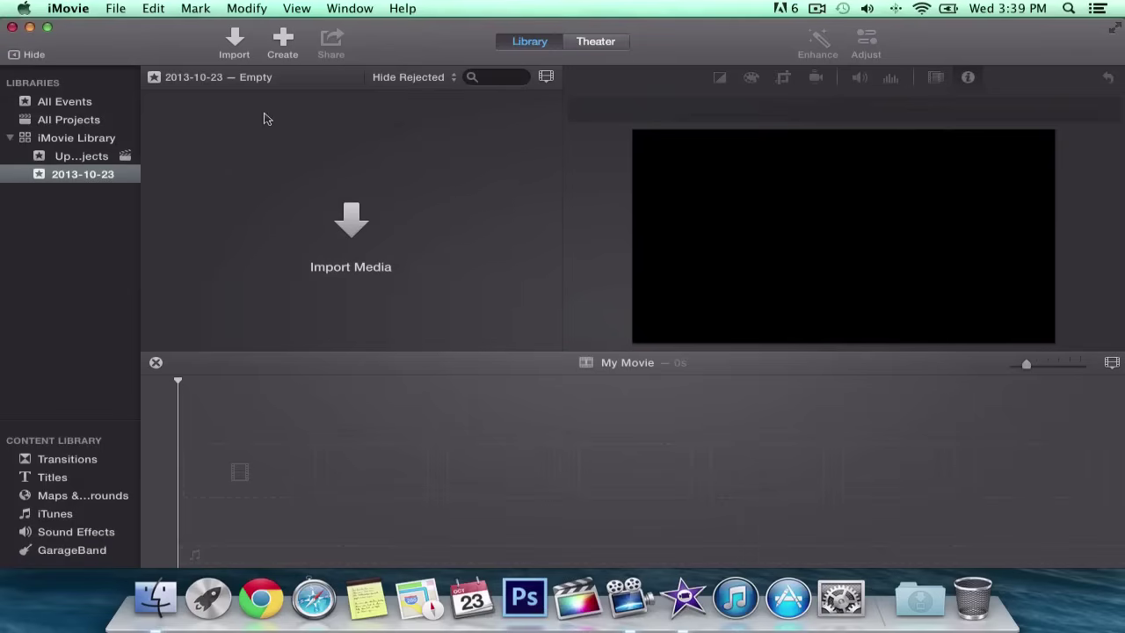
pyautogui.click(17, 56)
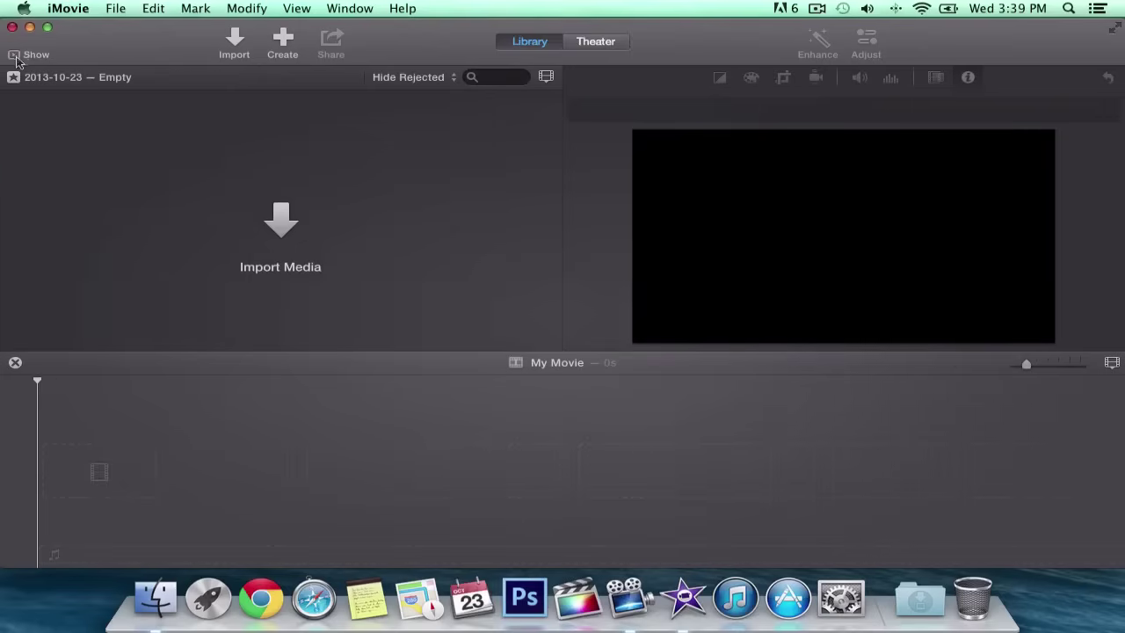
pyautogui.click(16, 55)
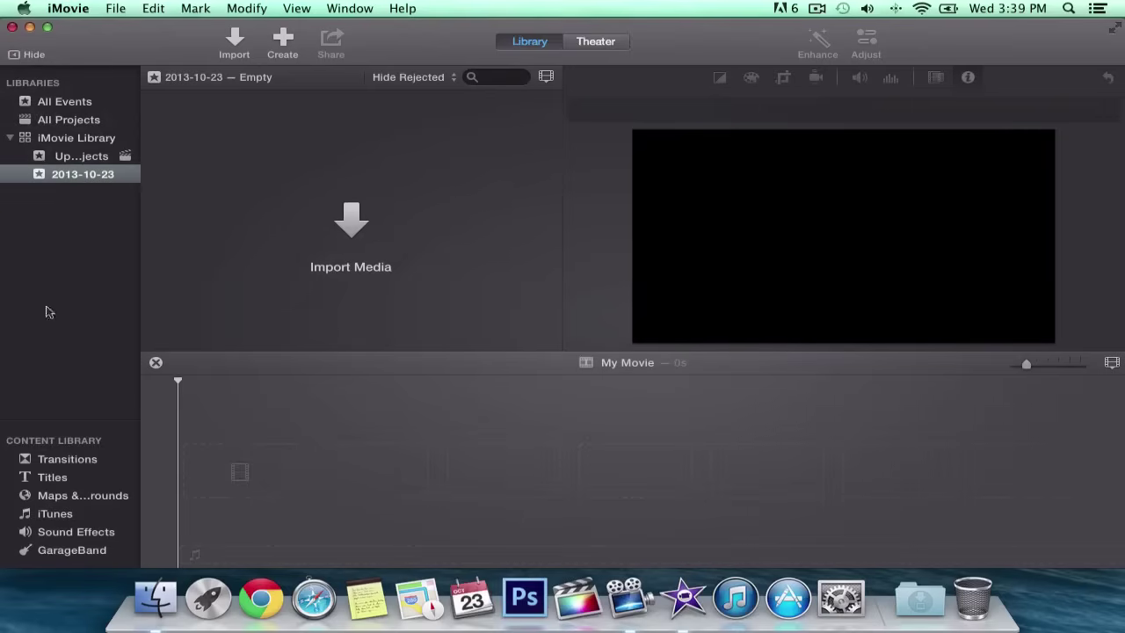